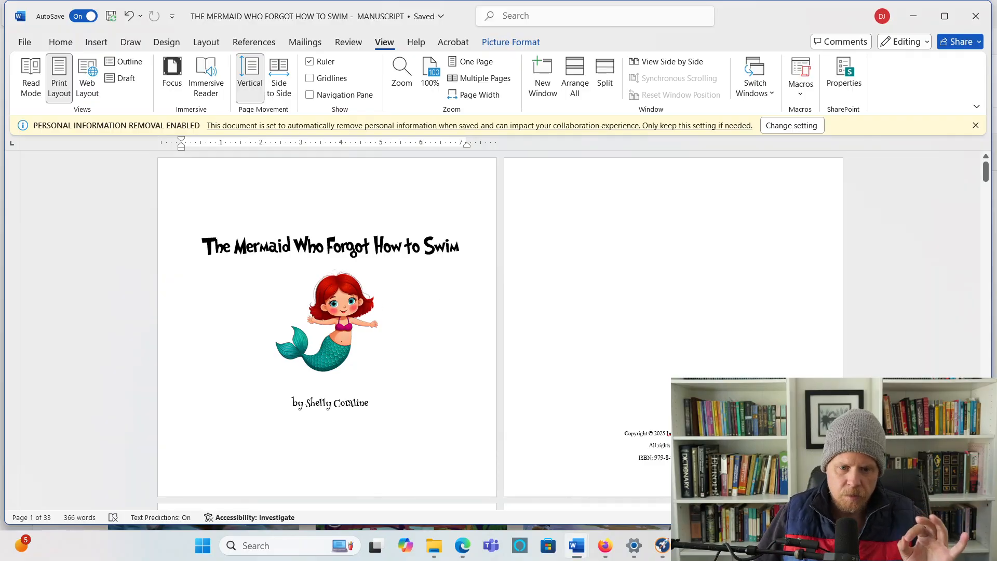
Step: Examine the title and author line on the manuscript's title page, plus the copyright and dedication pages that follow
{"action": "left_click_drag", "start_coordinate": [462, 248], "coordinate": [202, 248]}
{"action": "left_click", "coordinate": [255, 252]}
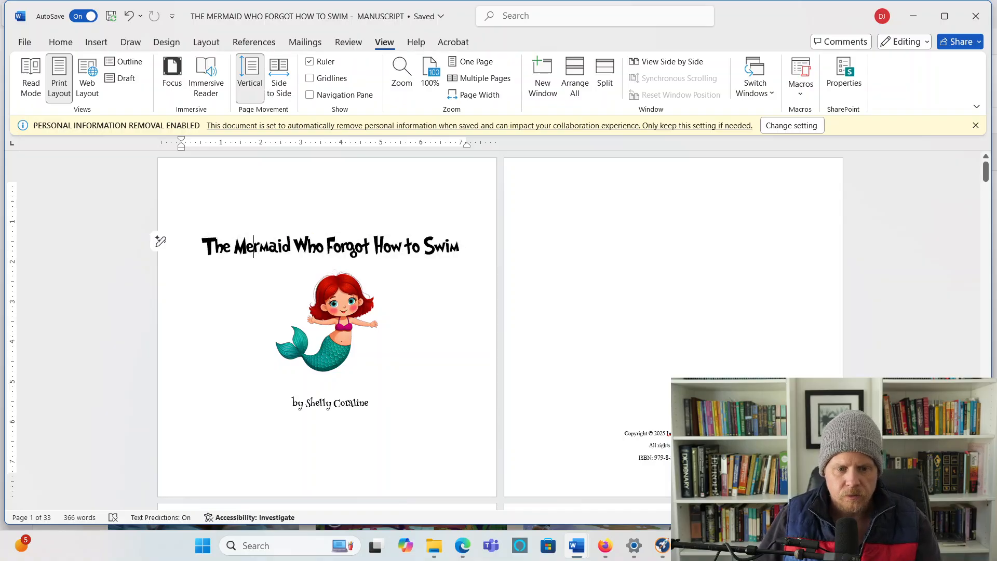
{"action": "left_click_drag", "start_coordinate": [369, 404], "coordinate": [309, 411]}
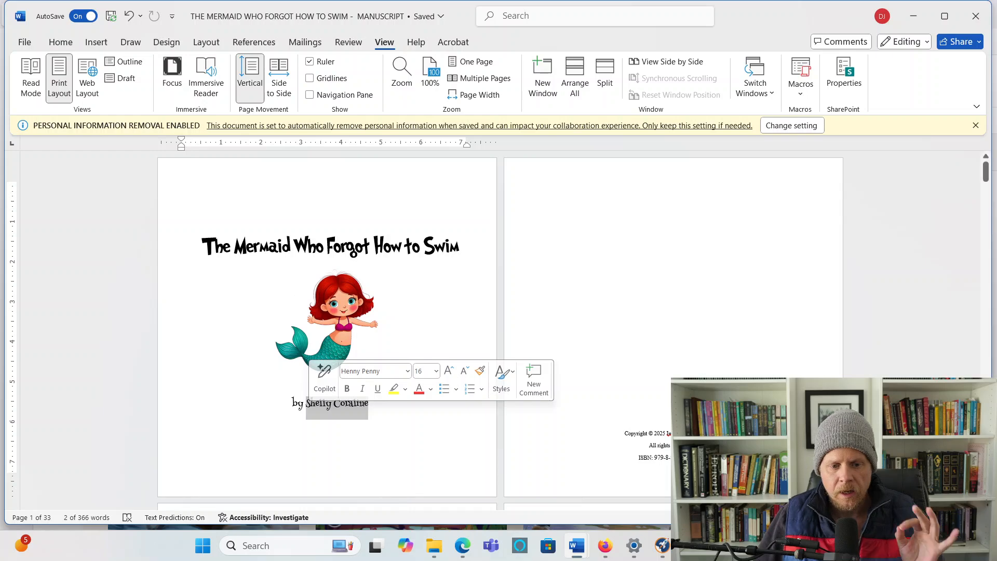
{"action": "key", "text": "Right"}
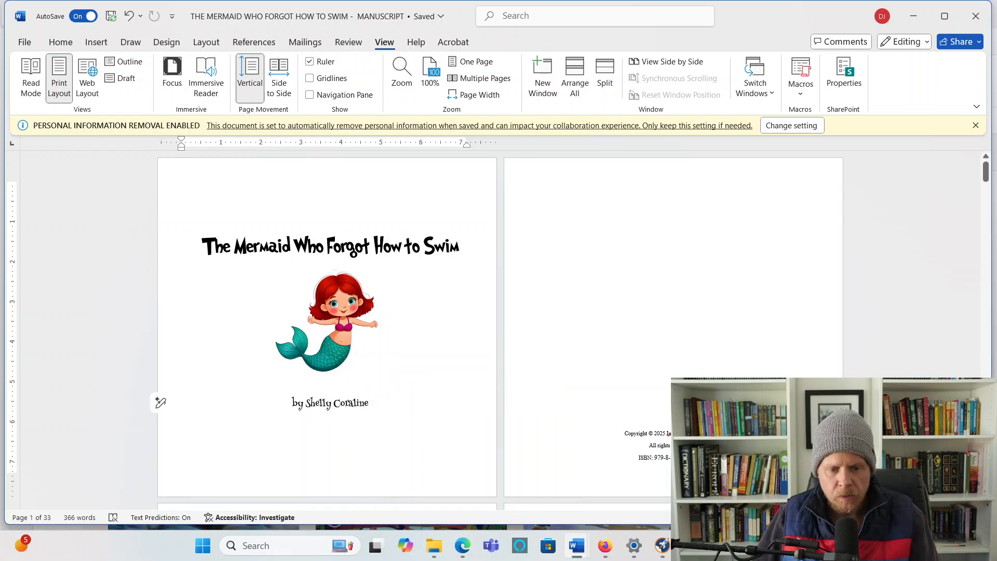
{"action": "scroll", "coordinate": [327, 327], "scroll_direction": "down", "scroll_amount": 3}
{"action": "scroll", "coordinate": [327, 328], "scroll_direction": "down", "scroll_amount": 3}
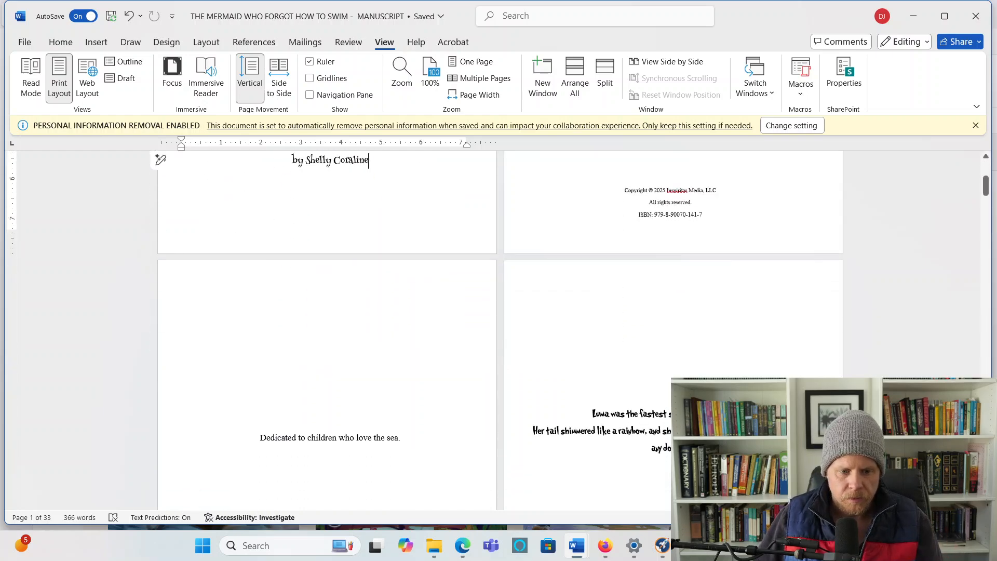
{"action": "scroll", "coordinate": [499, 327], "scroll_direction": "up", "scroll_amount": 6}
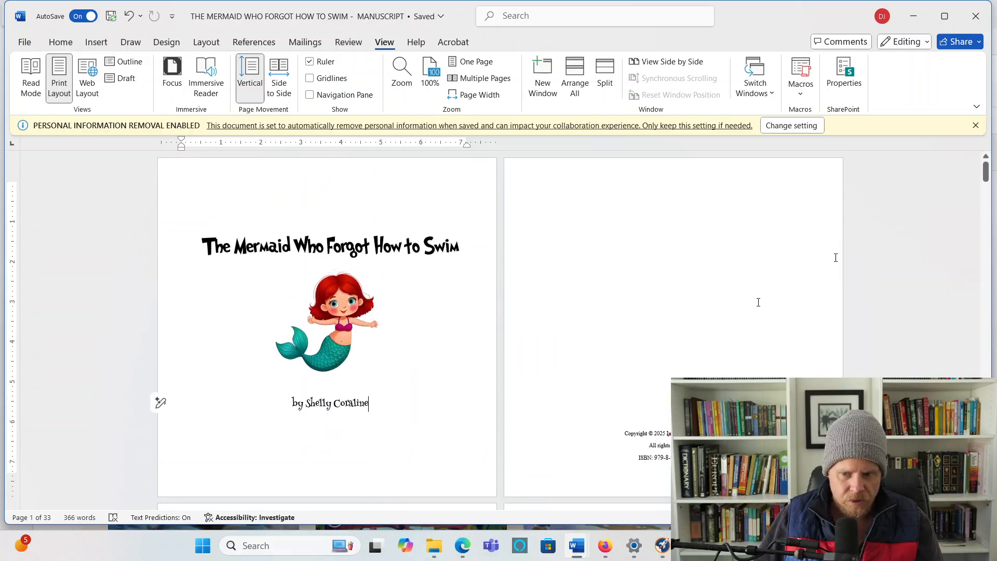
Step: Look through the manuscript's story text and illustration pages up to the sea turtle spread and return to the title page
{"action": "left_click_drag", "start_coordinate": [986, 175], "coordinate": [982, 199]}
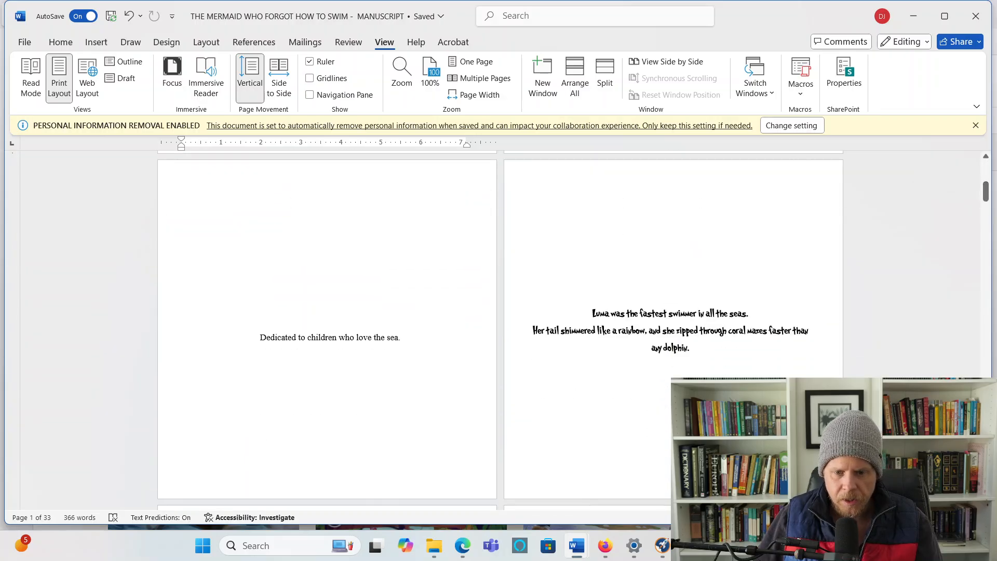
{"action": "left_click", "coordinate": [709, 347]}
{"action": "scroll", "coordinate": [731, 360], "scroll_direction": "down", "scroll_amount": 7}
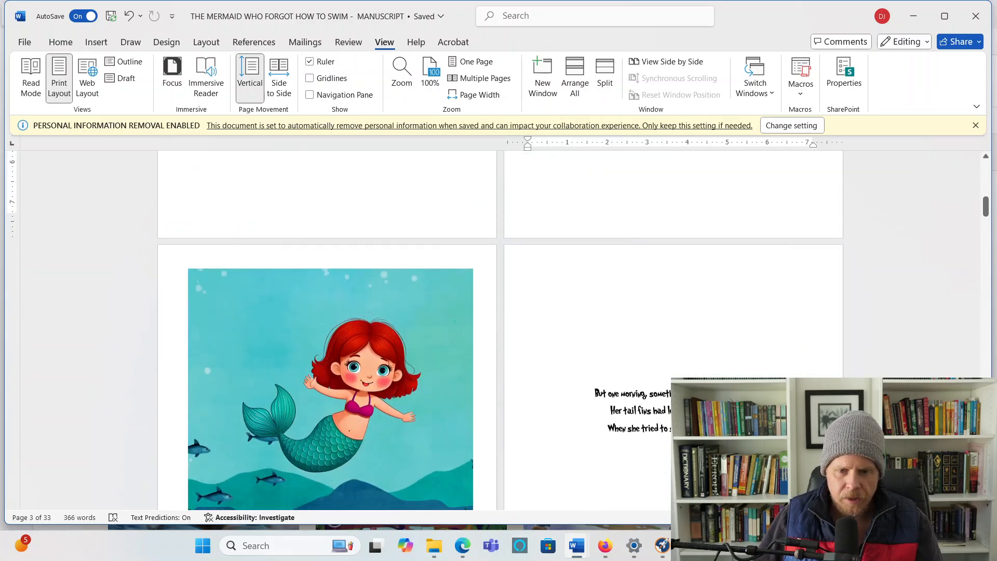
{"action": "scroll", "coordinate": [501, 330], "scroll_direction": "down", "scroll_amount": 7}
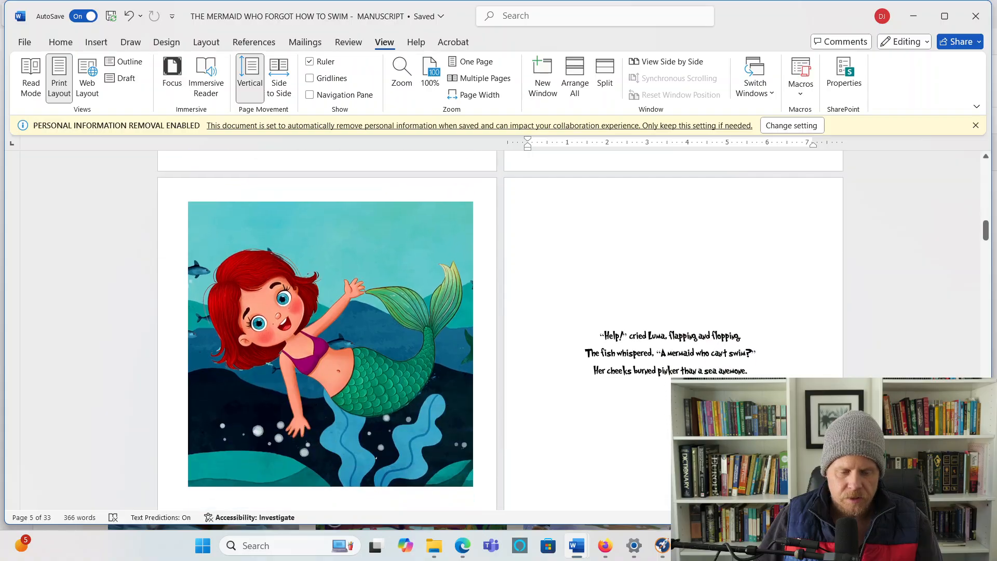
{"action": "scroll", "coordinate": [501, 330], "scroll_direction": "down", "scroll_amount": 7}
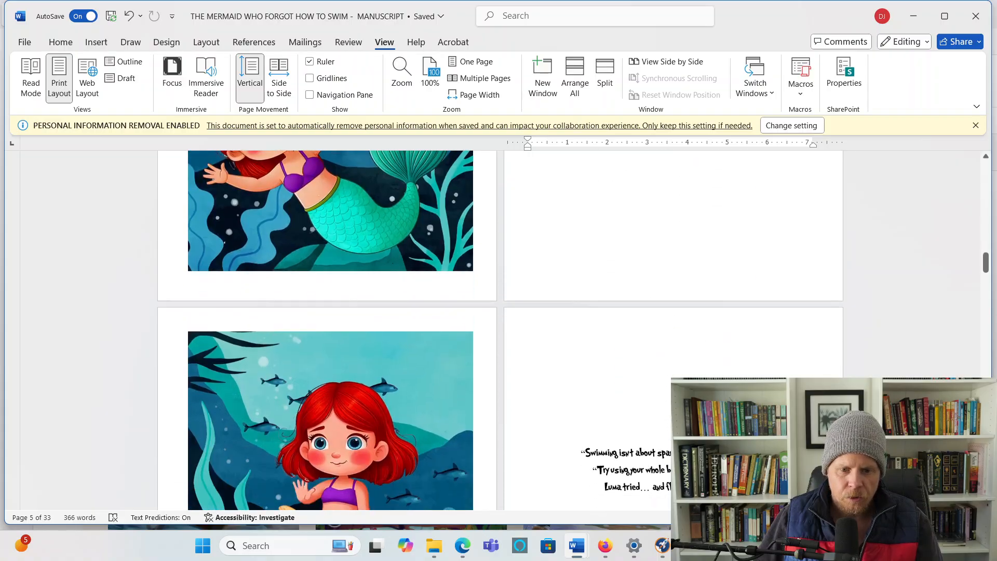
{"action": "scroll", "coordinate": [776, 337], "scroll_direction": "down", "scroll_amount": 2}
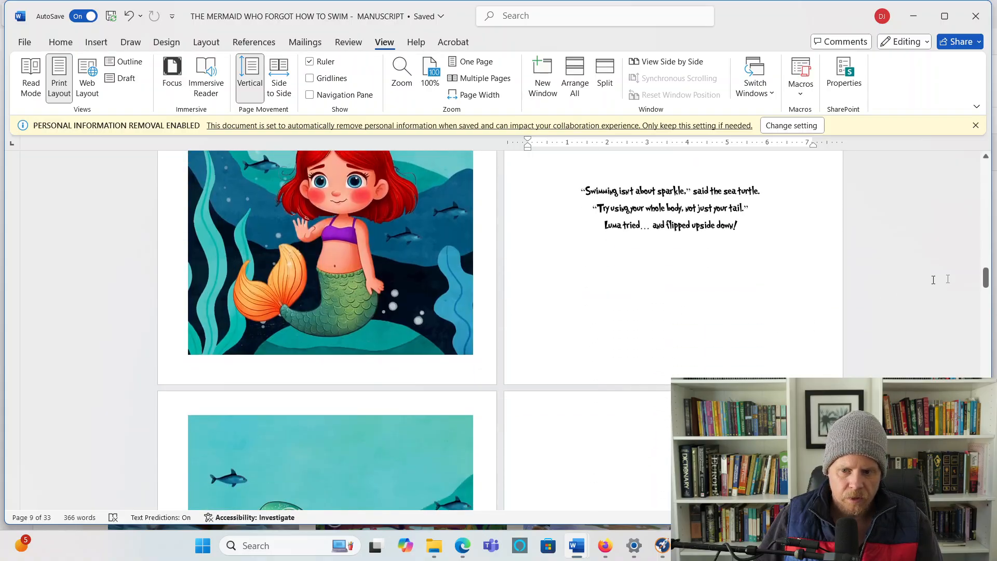
{"action": "left_click_drag", "start_coordinate": [986, 278], "coordinate": [988, 172]}
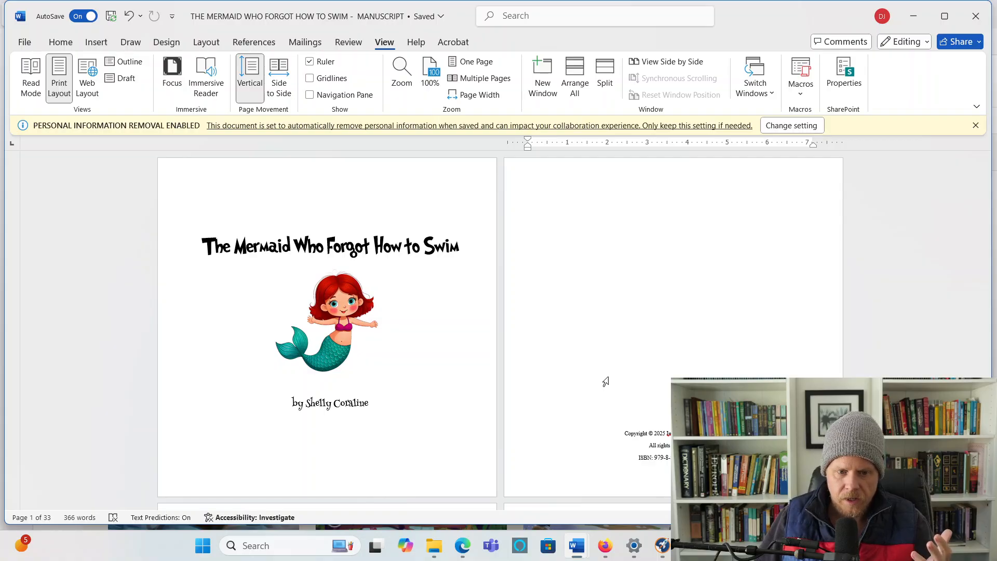
Step: Review how the text and illustration pages pair up across the first story spreads, and return to the title page
{"action": "scroll", "coordinate": [606, 382], "scroll_direction": "down", "scroll_amount": 2}
{"action": "scroll", "coordinate": [606, 382], "scroll_direction": "down", "scroll_amount": 4}
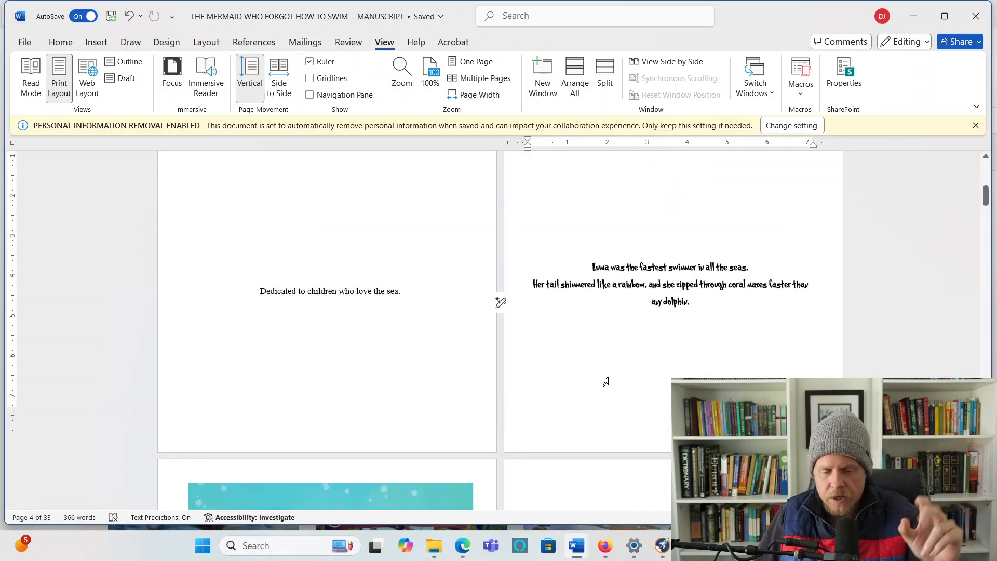
{"action": "scroll", "coordinate": [606, 382], "scroll_direction": "down", "scroll_amount": 2}
{"action": "scroll", "coordinate": [606, 381], "scroll_direction": "down", "scroll_amount": 2}
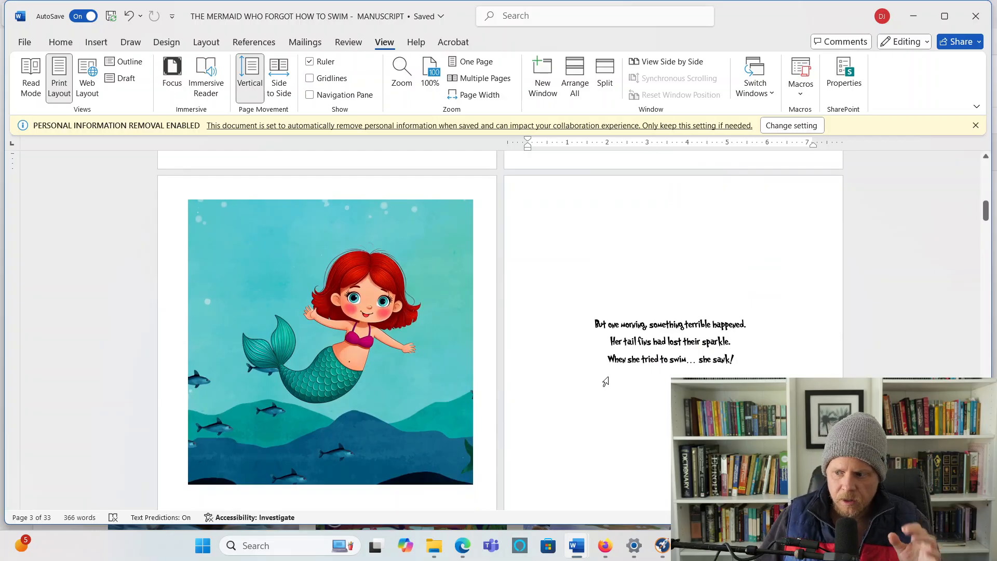
{"action": "scroll", "coordinate": [605, 382], "scroll_direction": "down", "scroll_amount": 2}
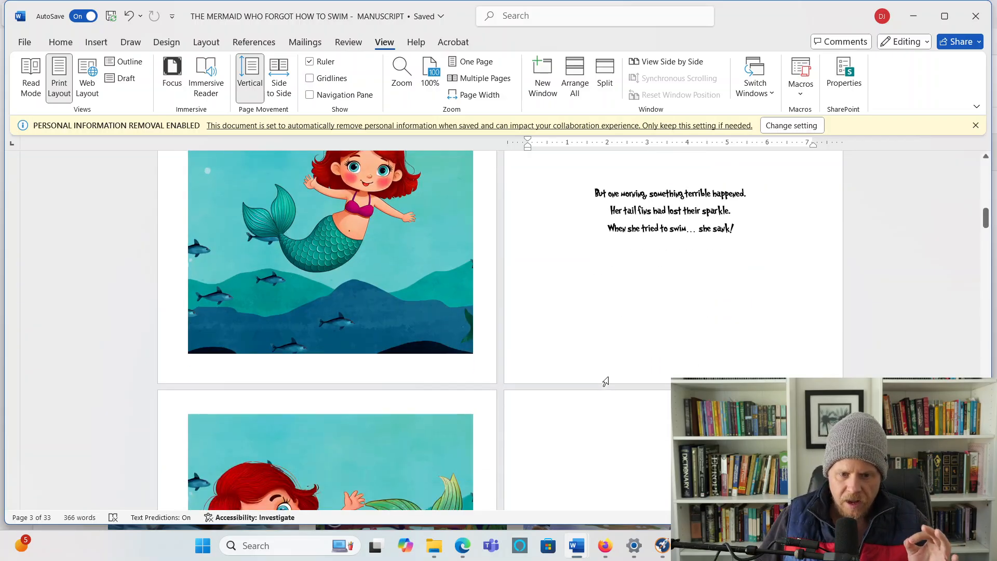
{"action": "scroll", "coordinate": [606, 382], "scroll_direction": "down", "scroll_amount": 2}
{"action": "scroll", "coordinate": [605, 382], "scroll_direction": "up", "scroll_amount": 3}
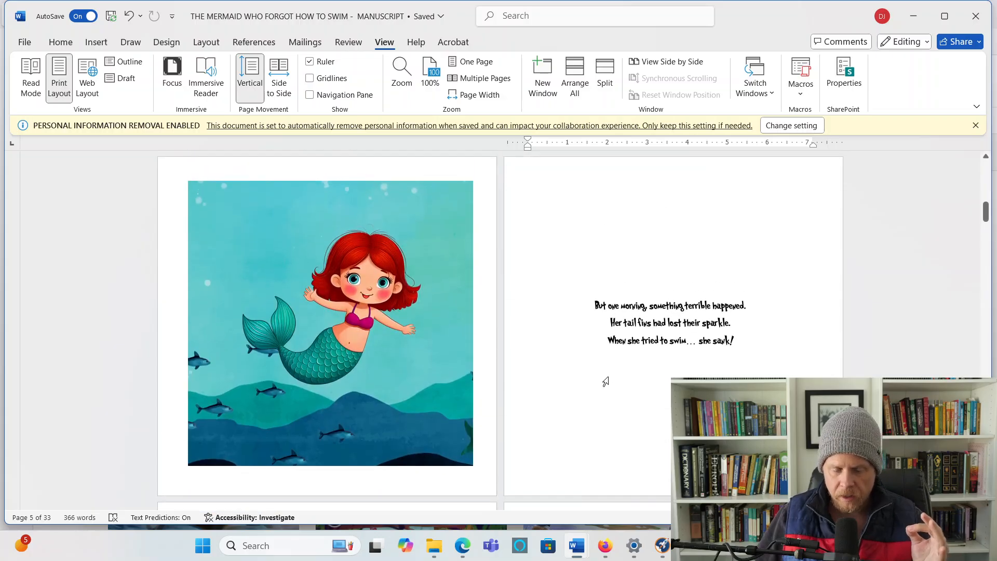
{"action": "scroll", "coordinate": [606, 382], "scroll_direction": "up", "scroll_amount": 3}
{"action": "left_click_drag", "start_coordinate": [986, 212], "coordinate": [985, 178]}
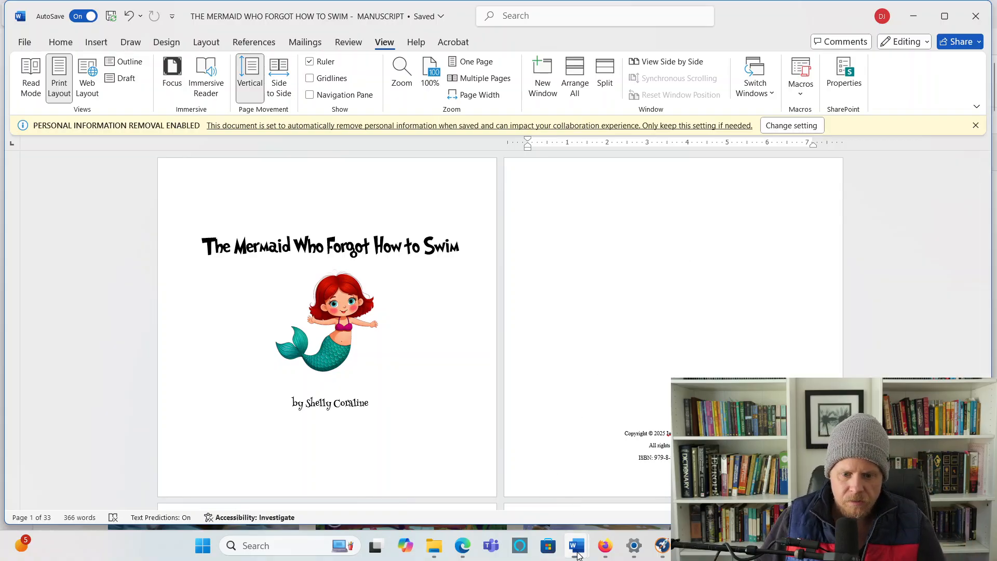
Step: Switch to the document "The Mermaid Who Forgot How to Swim - 12 Spreads" and select the book title in its TITLE line
{"action": "mouse_move", "coordinate": [578, 556]}
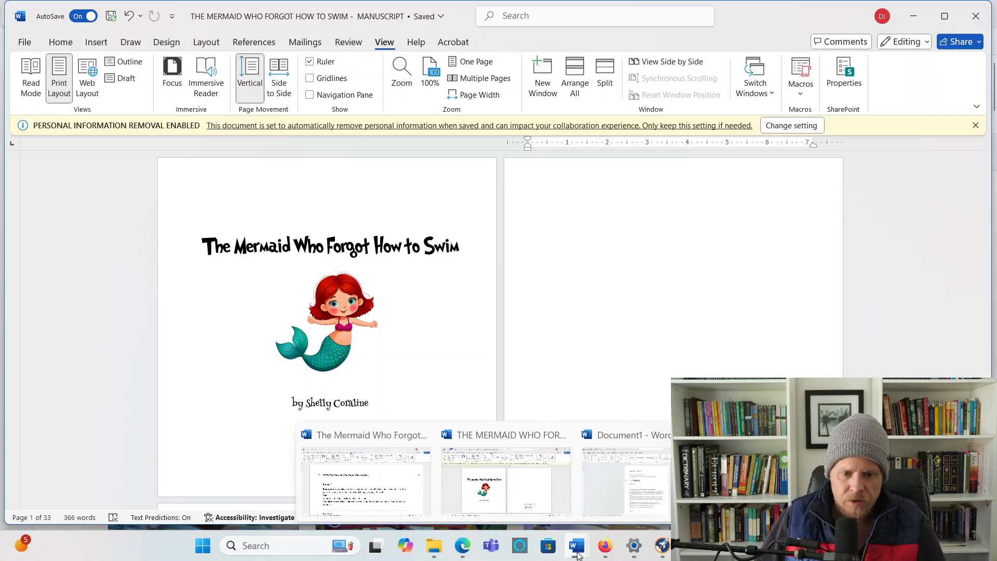
{"action": "left_click", "coordinate": [396, 495]}
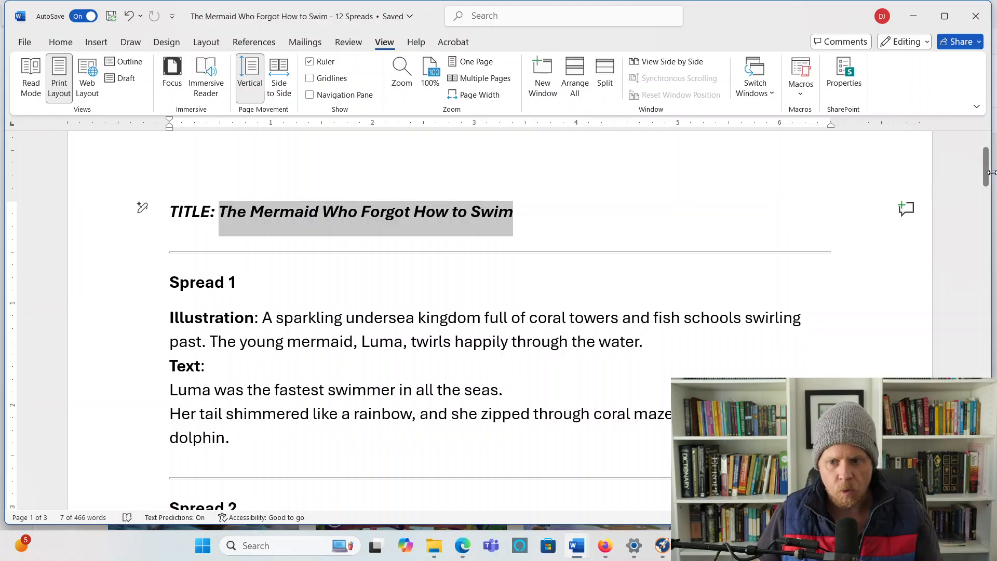
{"action": "left_click_drag", "start_coordinate": [987, 175], "coordinate": [987, 176]}
{"action": "left_click_drag", "start_coordinate": [226, 420], "coordinate": [221, 409]}
{"action": "left_click_drag", "start_coordinate": [514, 201], "coordinate": [234, 211]}
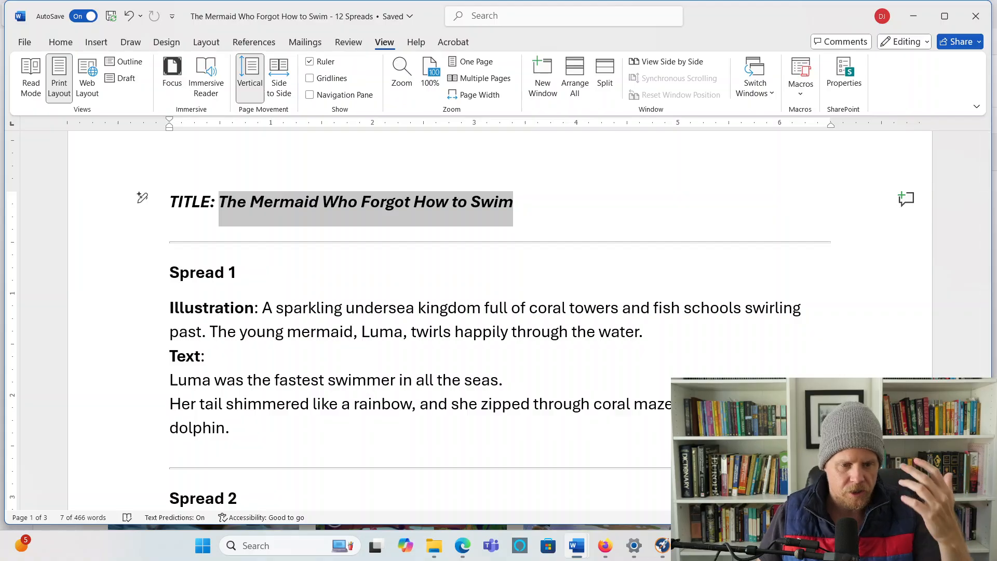
{"action": "left_click", "coordinate": [645, 331]}
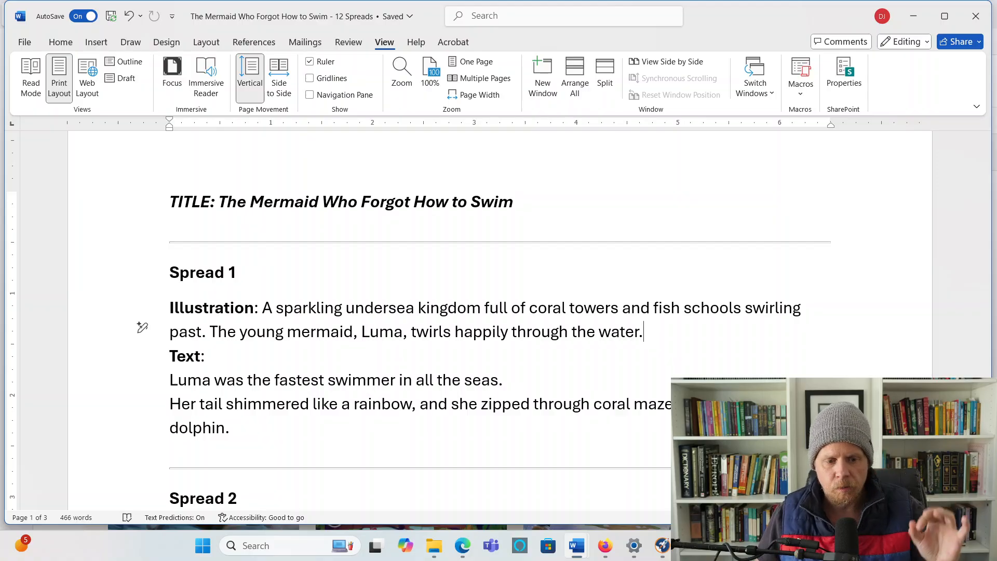
{"action": "left_click_drag", "start_coordinate": [513, 208], "coordinate": [232, 219]}
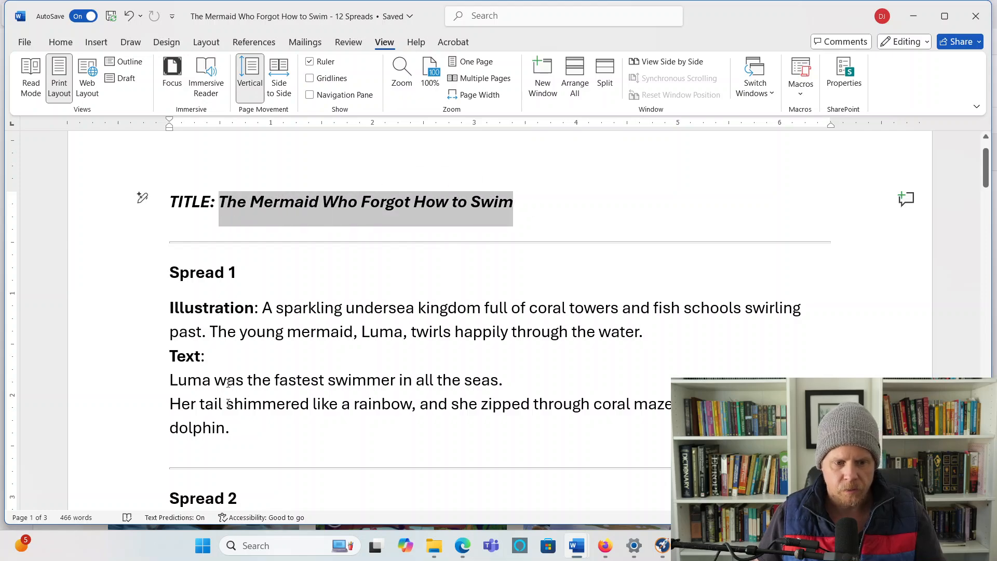
Step: Select the two story sentences under Text in Spread 1 and review them alongside the rest of the spread
{"action": "left_click", "coordinate": [230, 428]}
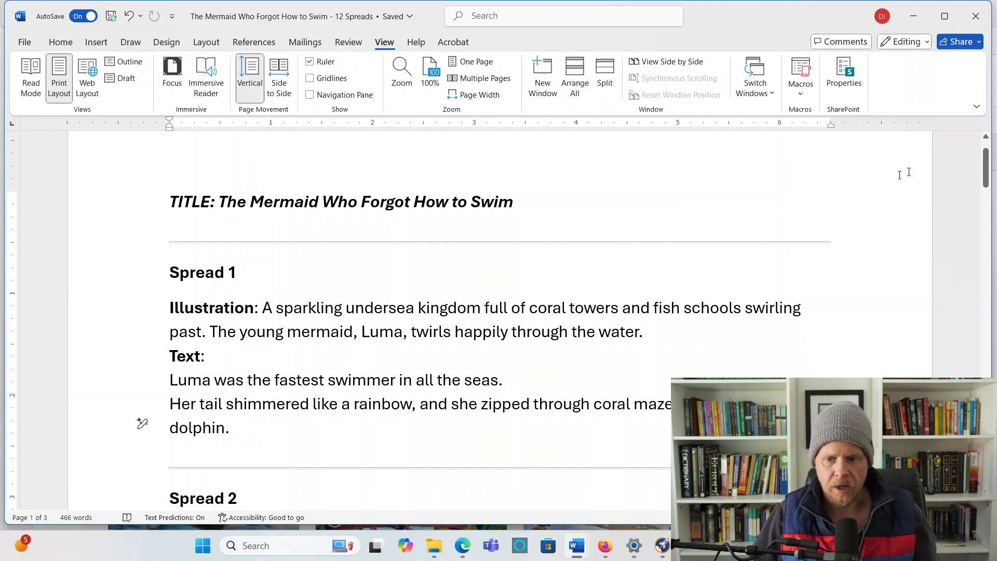
{"action": "mouse_move", "coordinate": [989, 169]}
{"action": "left_mouse_down"}
{"action": "mouse_move", "coordinate": [989, 423]}
{"action": "mouse_move", "coordinate": [983, 164]}
{"action": "left_mouse_up"}
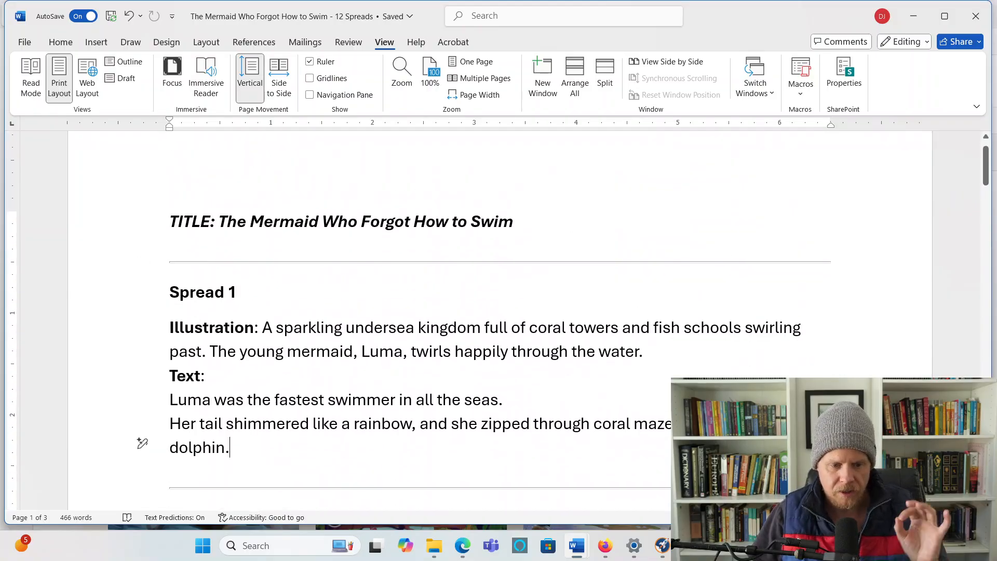
{"action": "key", "text": "ctrl+shift+Up"}
{"action": "key", "text": "ctrl+shift+Up"}
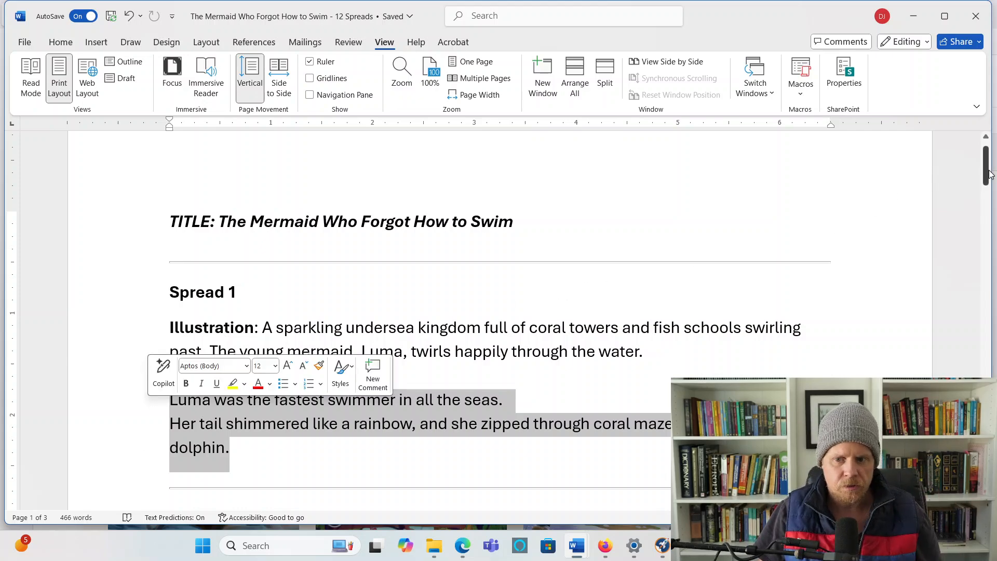
{"action": "mouse_move", "coordinate": [987, 175]}
{"action": "left_mouse_down"}
{"action": "mouse_move", "coordinate": [983, 500]}
{"action": "mouse_move", "coordinate": [980, 167]}
{"action": "left_mouse_up"}
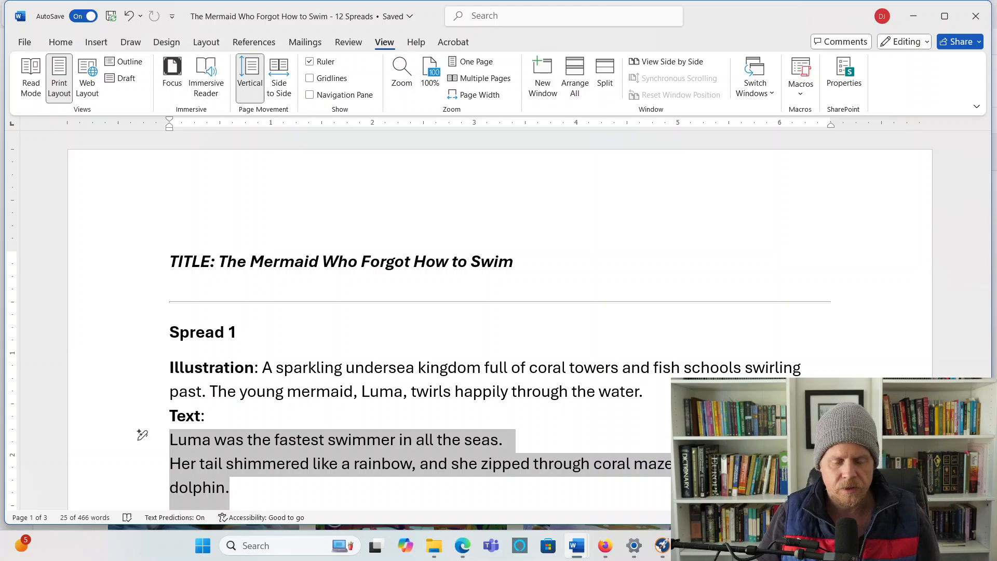
{"action": "scroll", "coordinate": [498, 312], "scroll_direction": "down", "scroll_amount": 2}
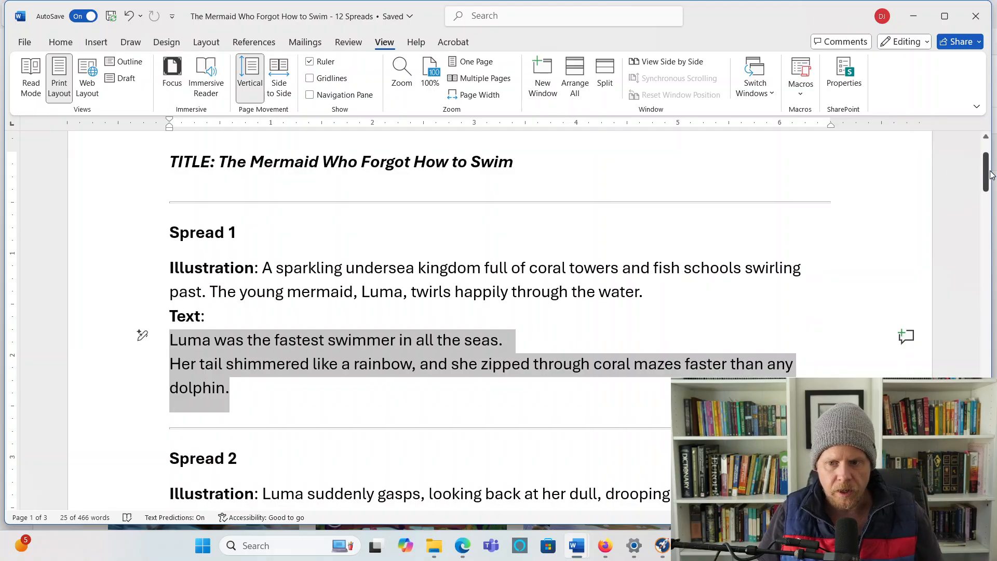
{"action": "left_click_drag", "start_coordinate": [986, 177], "coordinate": [994, 138]}
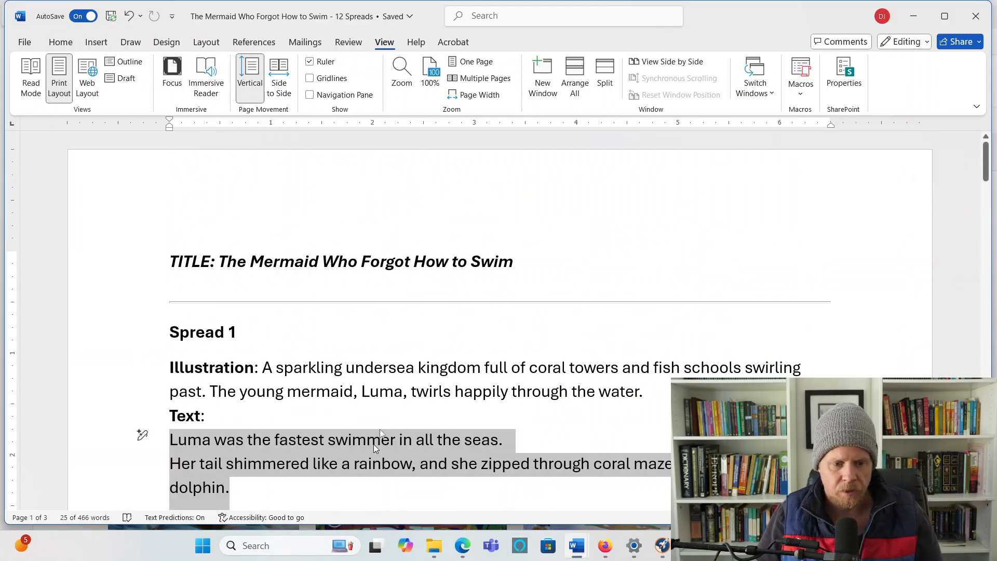
Step: Compare Spread 1's illustration description with the first sentence of its story text, highlighting each in turn
{"action": "left_click_drag", "start_coordinate": [644, 391], "coordinate": [271, 369]}
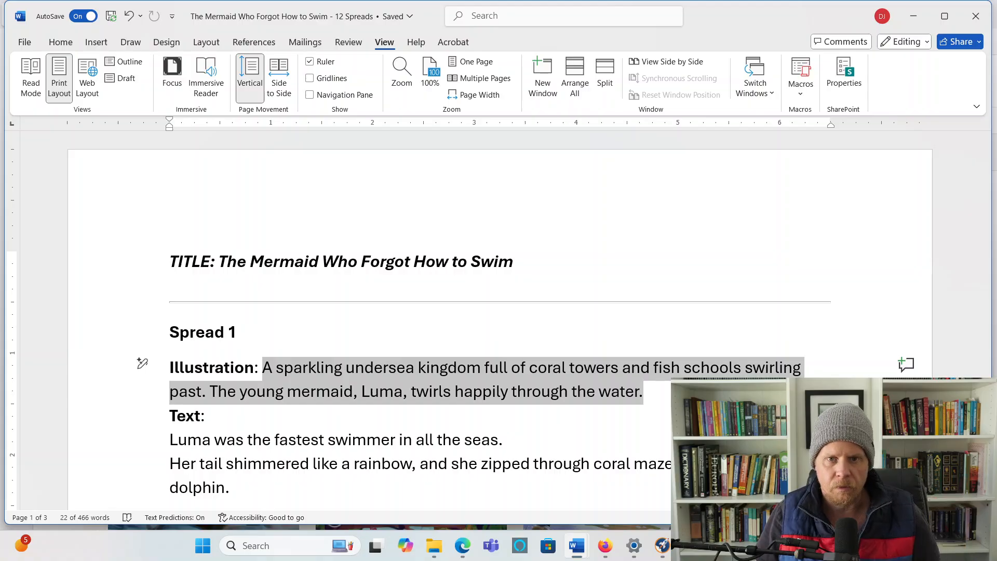
{"action": "scroll", "coordinate": [254, 375], "scroll_direction": "down", "scroll_amount": 3}
{"action": "scroll", "coordinate": [109, 341], "scroll_direction": "up", "scroll_amount": 2}
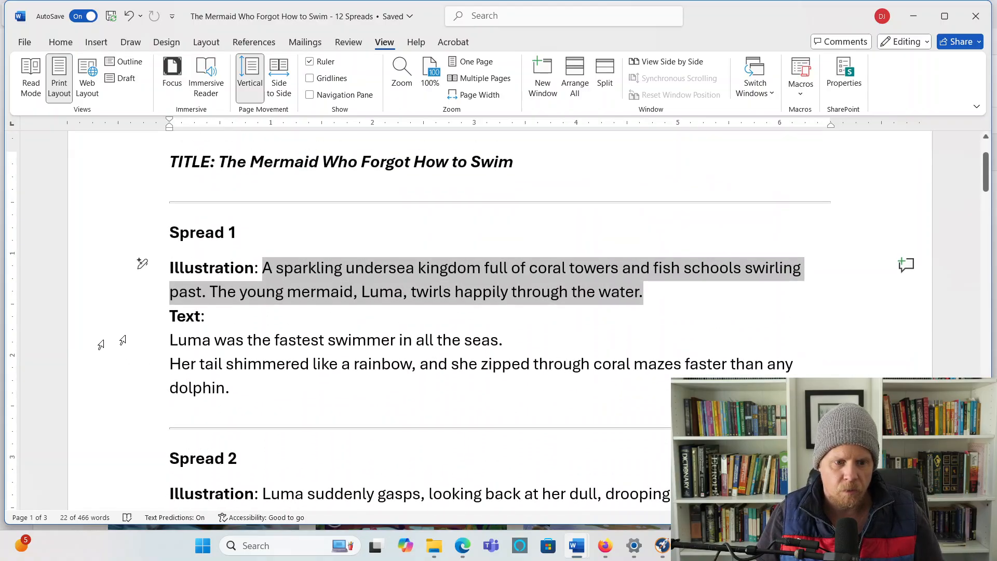
{"action": "left_click", "coordinate": [457, 339]}
{"action": "left_click_drag", "start_coordinate": [524, 341], "coordinate": [169, 341]}
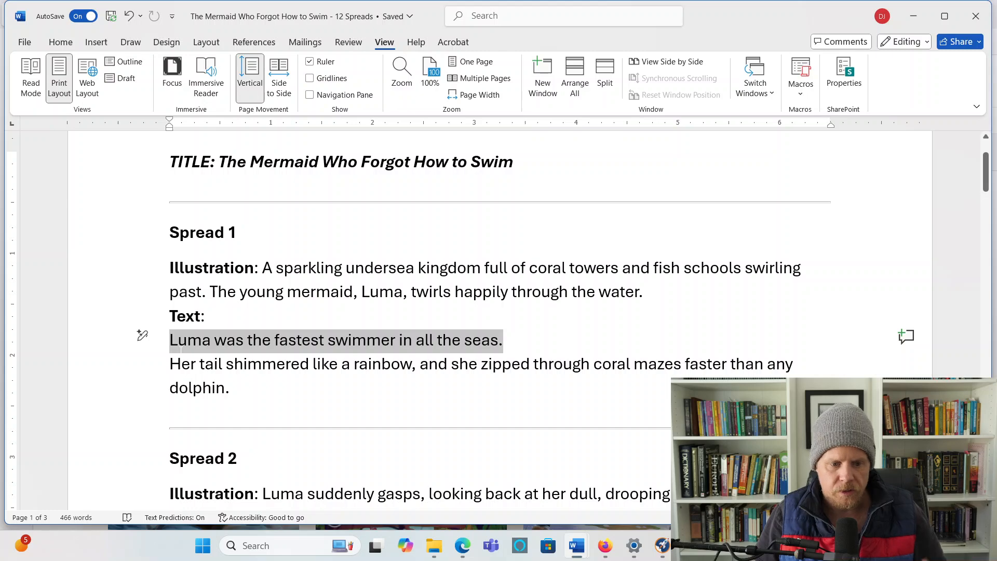
{"action": "left_click", "coordinate": [612, 292]}
{"action": "left_click_drag", "start_coordinate": [644, 293], "coordinate": [270, 268]}
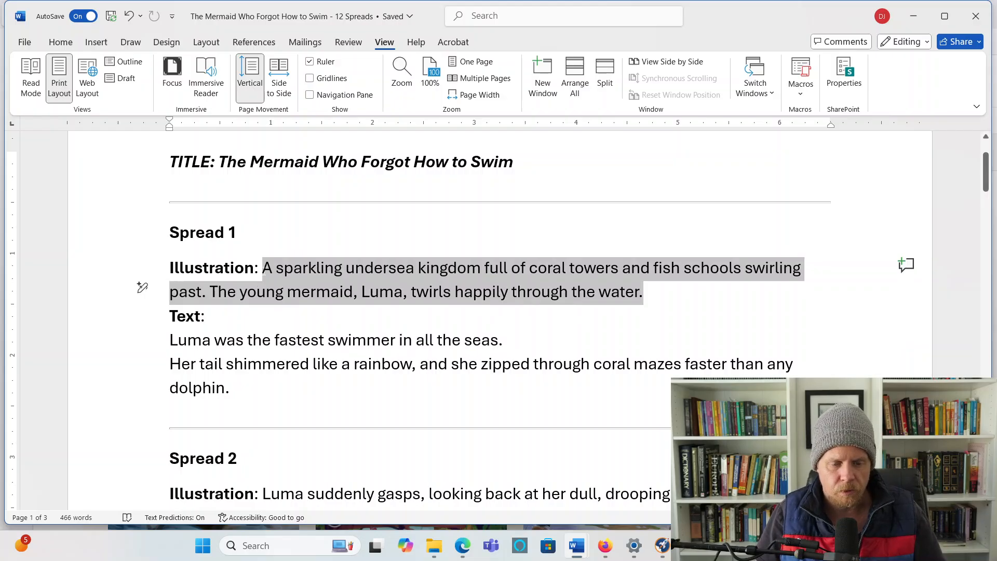
{"action": "left_click_drag", "start_coordinate": [269, 268], "coordinate": [267, 275]}
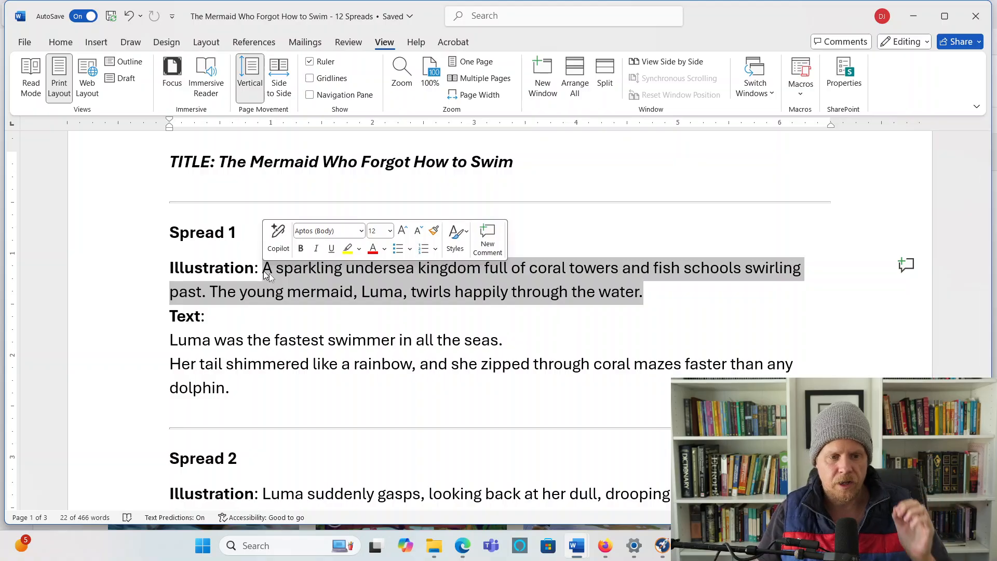
{"action": "left_click", "coordinate": [296, 293]}
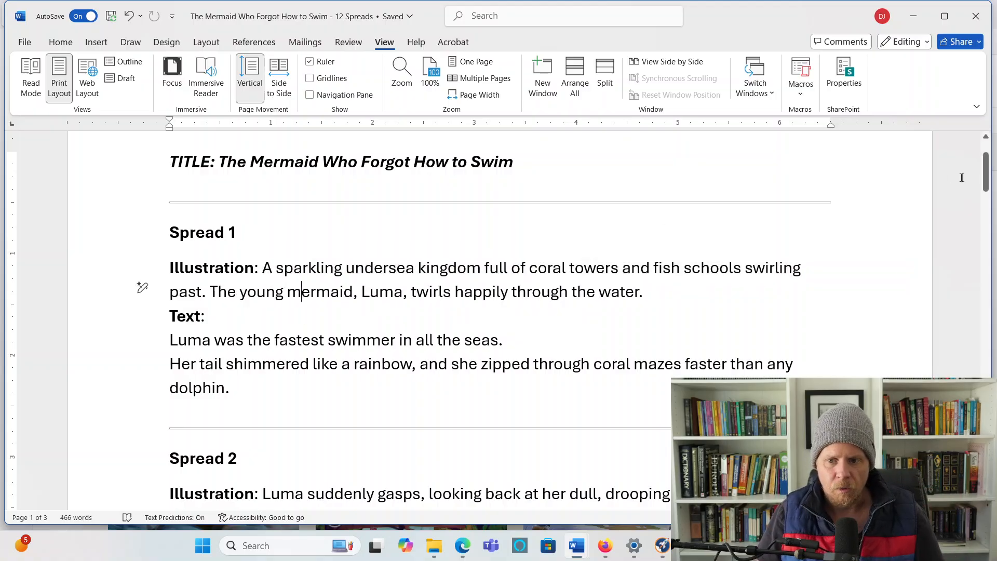
Step: Highlight Spread 1's full story text, from "Luma was the fastest swimmer" through "dolphin."
{"action": "left_click_drag", "start_coordinate": [987, 182], "coordinate": [987, 161]}
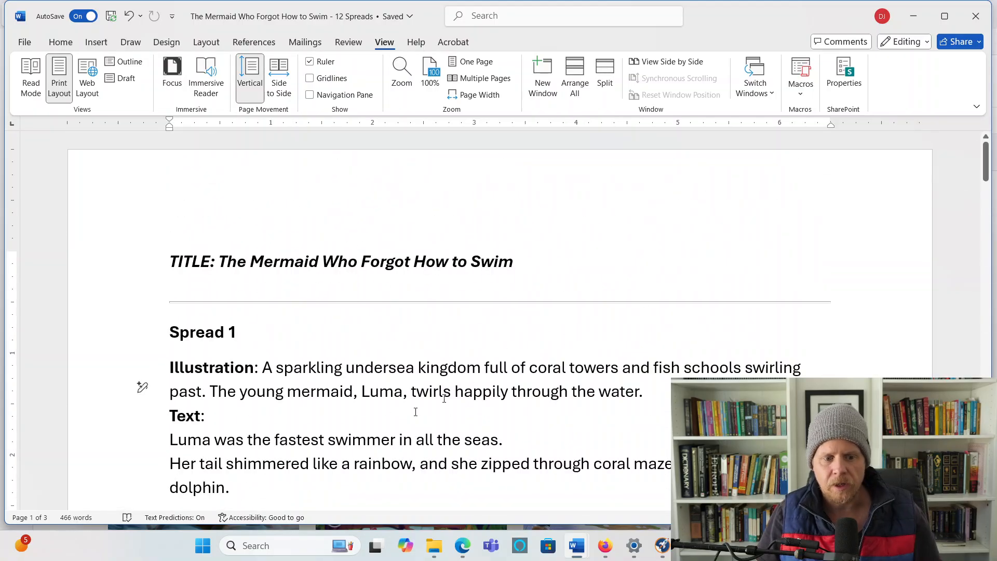
{"action": "scroll", "coordinate": [344, 427], "scroll_direction": "down", "scroll_amount": 1}
{"action": "left_click", "coordinate": [256, 442]}
{"action": "left_click_drag", "start_coordinate": [256, 442], "coordinate": [169, 395]}
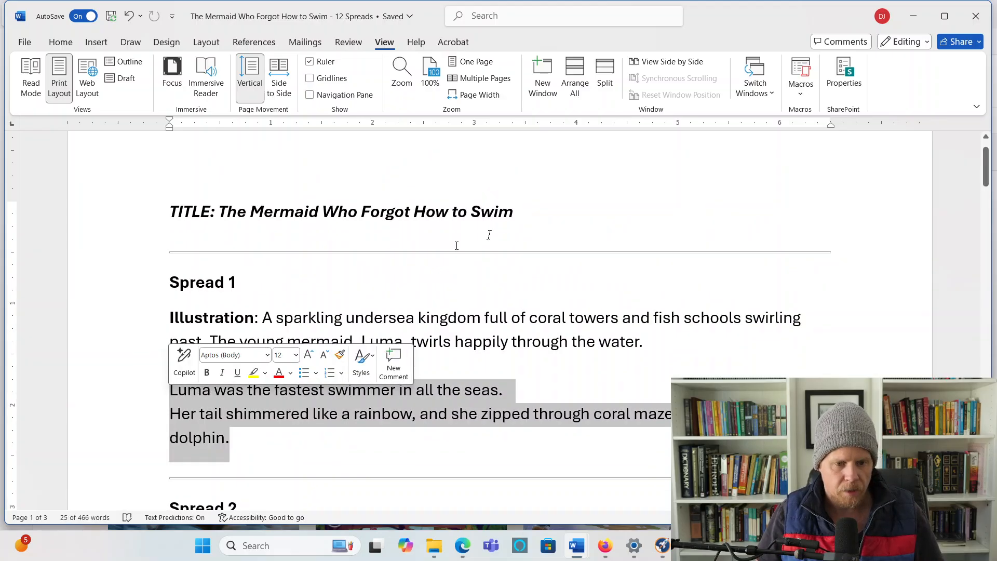
Step: Highlight the outline's book title and Spread 1 story text, and switch to the document "TEMPLATE - CHILDRENS BOOK MANUSCRIPT - for demo"
{"action": "left_click_drag", "start_coordinate": [514, 217], "coordinate": [234, 227]}
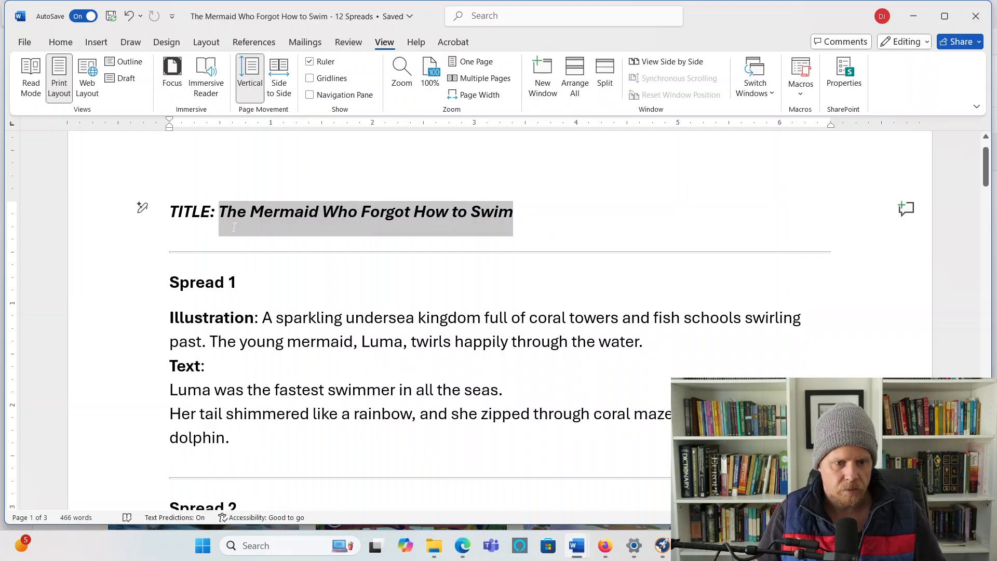
{"action": "left_click_drag", "start_coordinate": [260, 439], "coordinate": [189, 399]}
{"action": "mouse_move", "coordinate": [577, 552]}
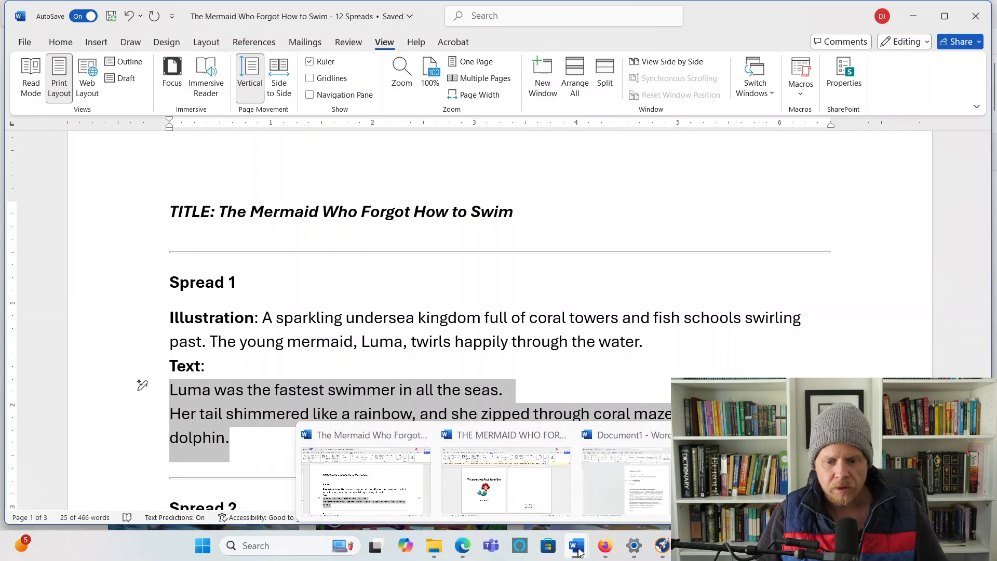
{"action": "left_click", "coordinate": [787, 481]}
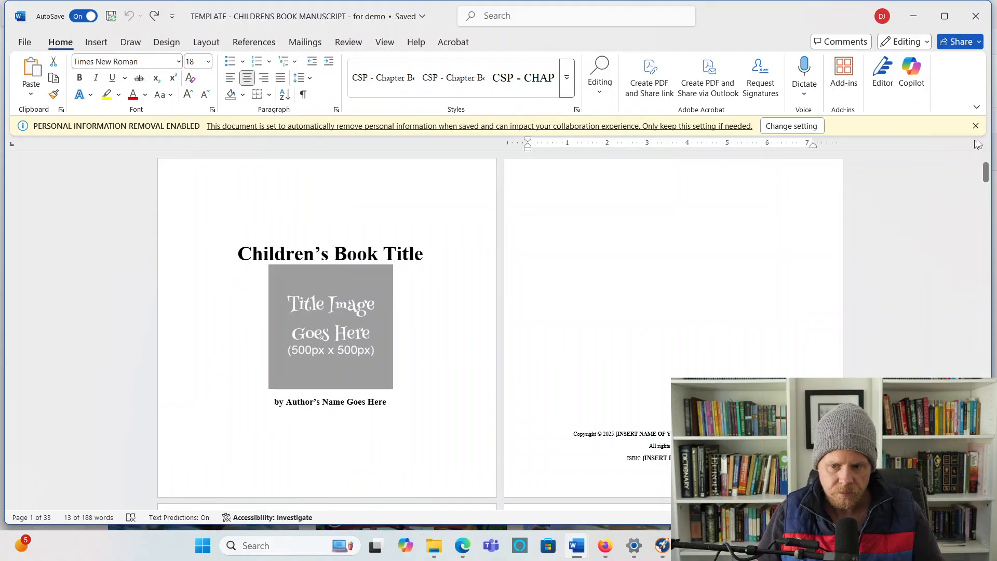
{"action": "mouse_move", "coordinate": [986, 172]}
{"action": "left_mouse_down"}
{"action": "mouse_move", "coordinate": [980, 284]}
{"action": "mouse_move", "coordinate": [995, 362]}
{"action": "mouse_move", "coordinate": [986, 154]}
{"action": "left_mouse_up"}
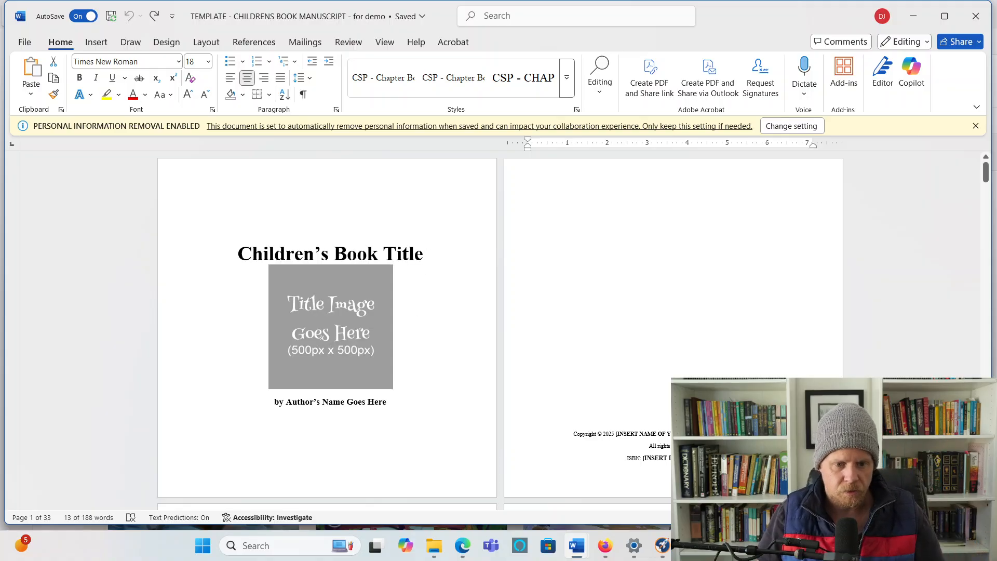
Step: Replace the placeholder "Children's Book Title" on the title page with "The Mermaid Who Forgot How to Swim"
{"action": "left_click", "coordinate": [208, 253]}
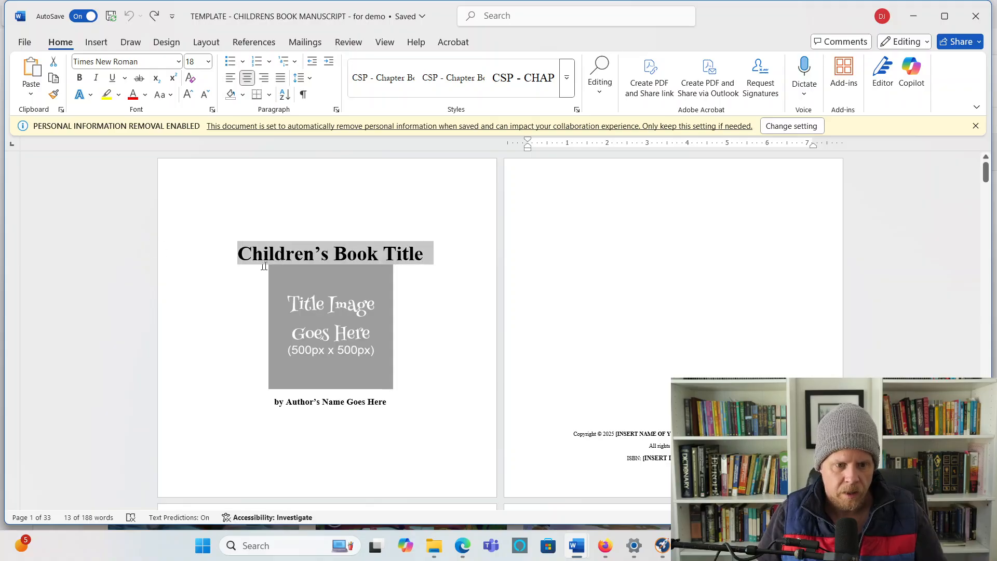
{"action": "triple_click", "coordinate": [265, 259]}
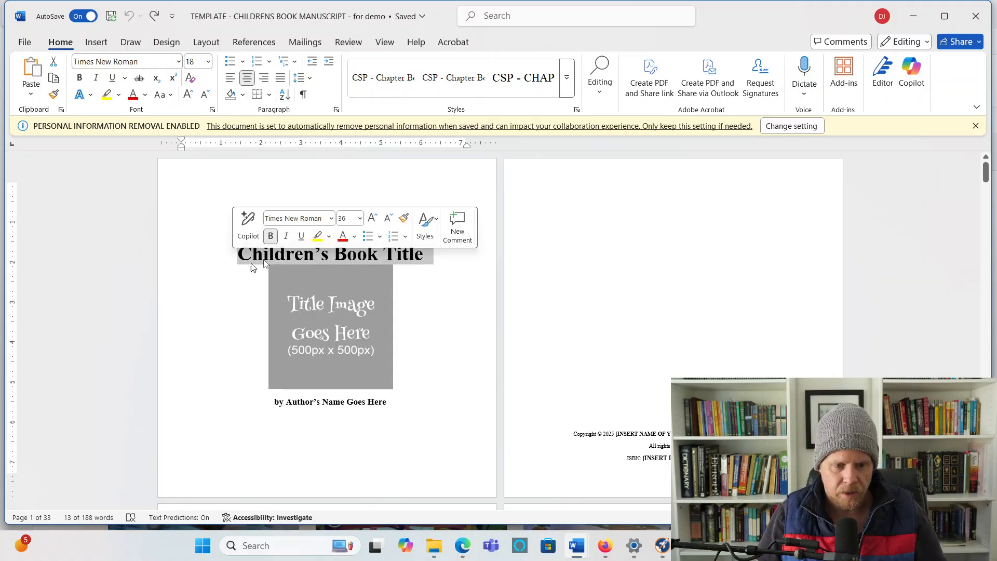
{"action": "type", "text": "The "}
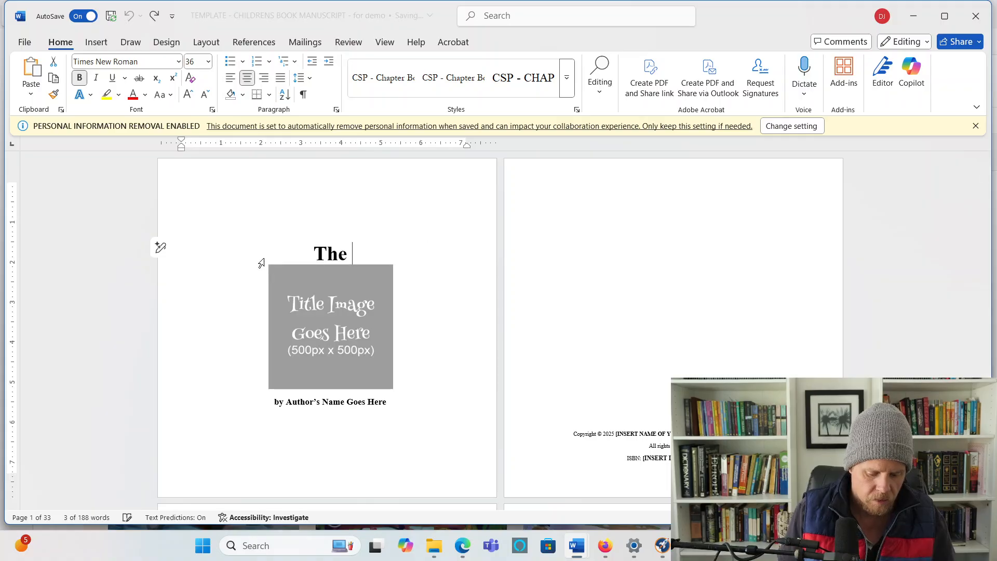
{"action": "type", "text": "Mermaid Who F"}
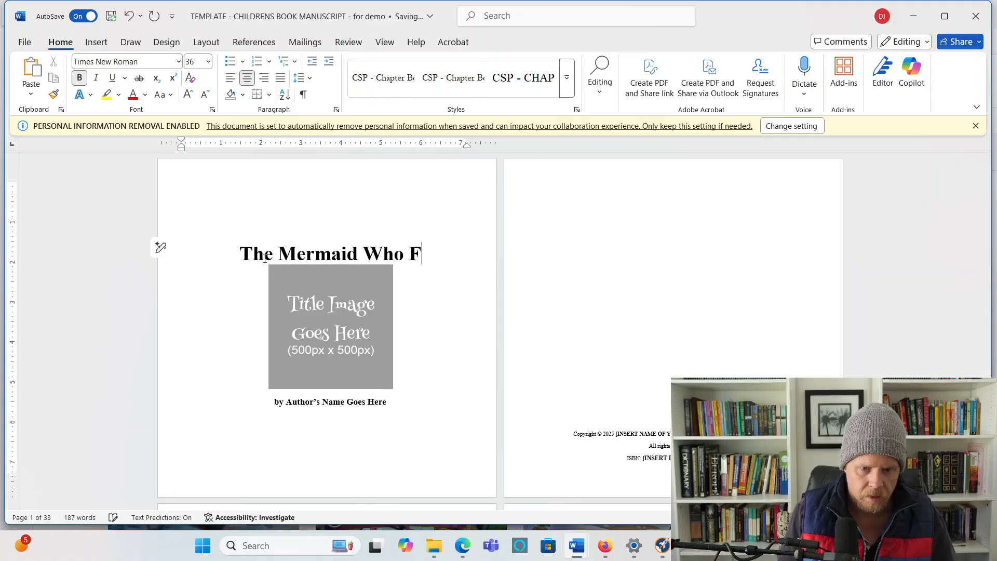
{"action": "type", "text": "orgot How to Swim"}
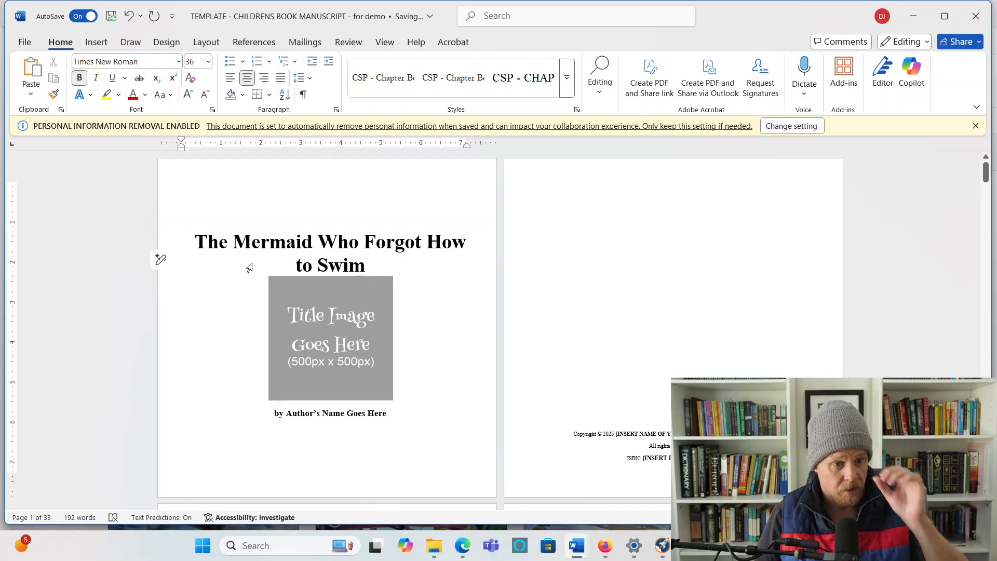
Step: Set the font of the book title on the title page to Grinched
{"action": "left_click_drag", "start_coordinate": [367, 265], "coordinate": [158, 256]}
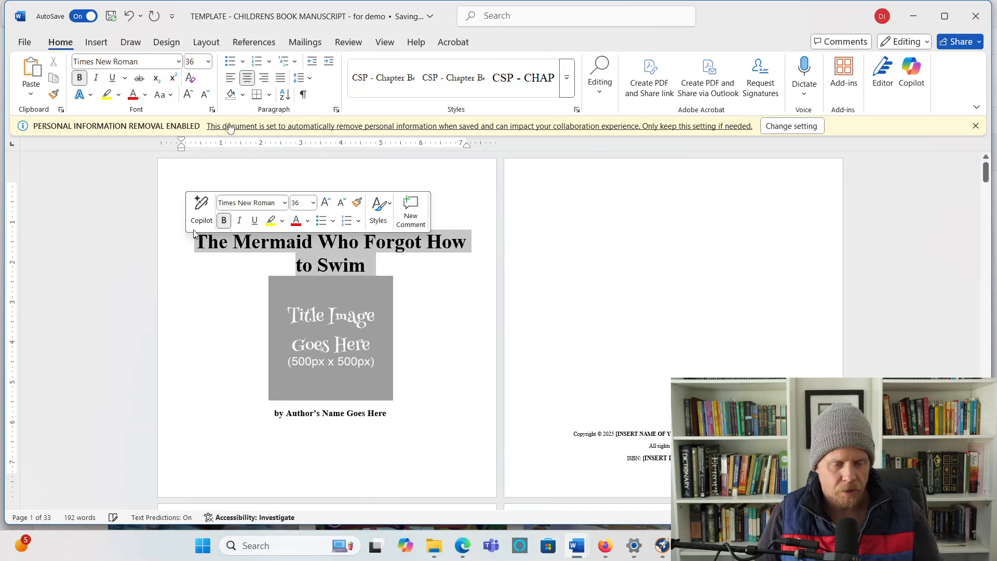
{"action": "left_click", "coordinate": [178, 61]}
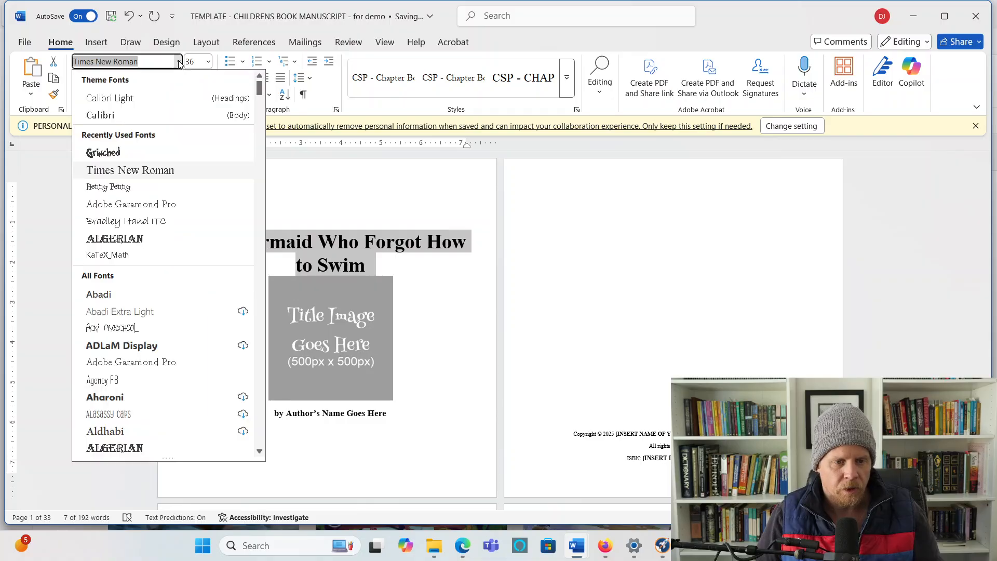
{"action": "left_click", "coordinate": [128, 156]}
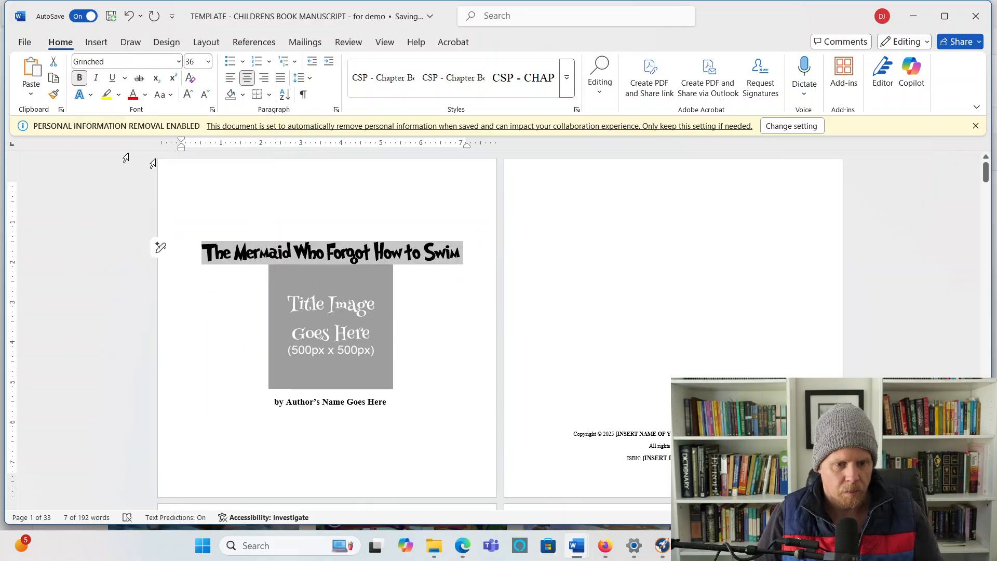
{"action": "left_click", "coordinate": [450, 253]}
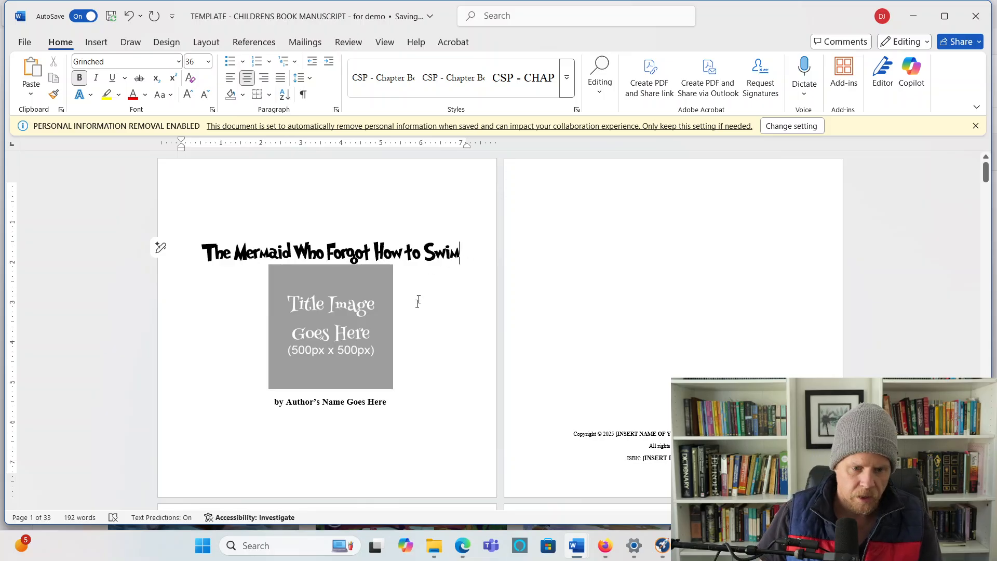
{"action": "key", "text": "Return"}
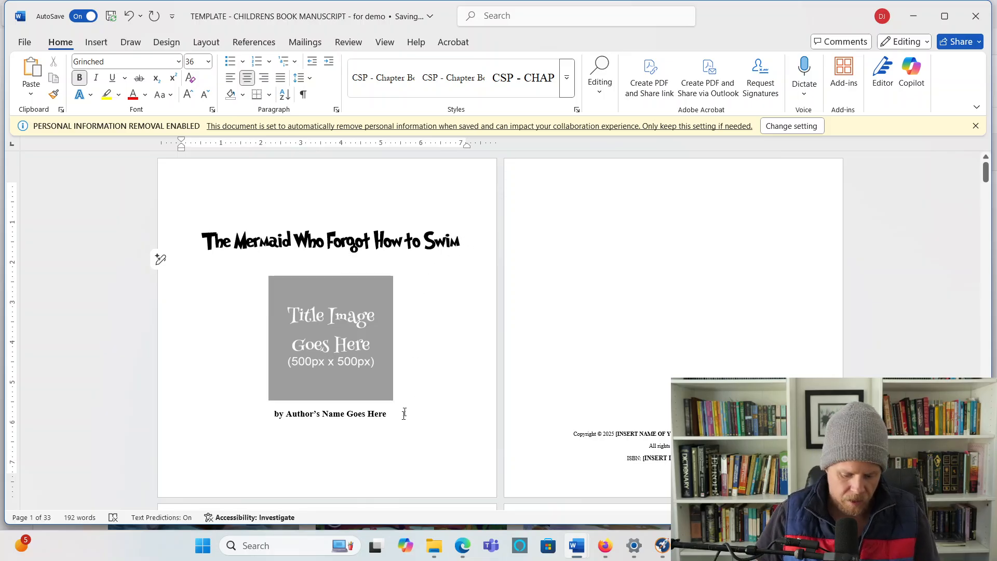
{"action": "key", "text": "ctrl+z"}
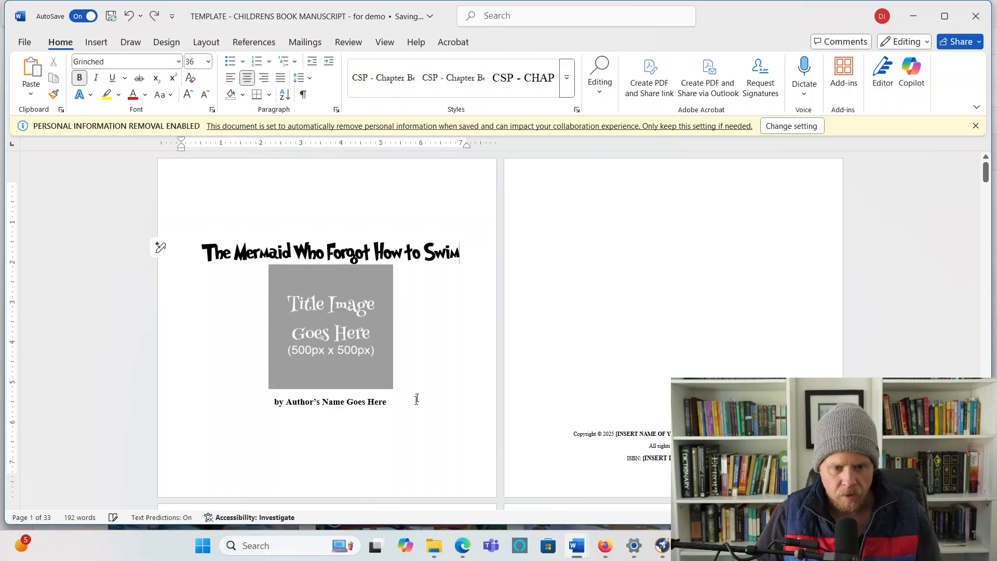
Step: Replace the "Author's Name Goes Here" placeholder in the title page byline with the author's name
{"action": "left_click", "coordinate": [398, 405]}
{"action": "key", "text": "ctrl+shift+Left"}
{"action": "key", "text": "ctrl+shift+Left"}
{"action": "key", "text": "ctrl+shift+Left"}
{"action": "key", "text": "ctrl+shift+Left"}
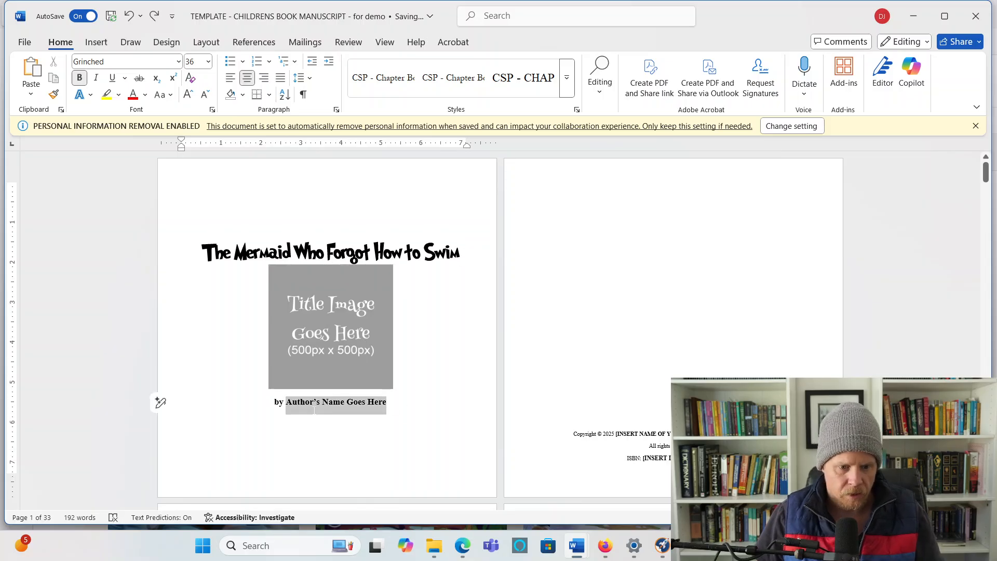
{"action": "type", "text": "Shelly Coraline"}
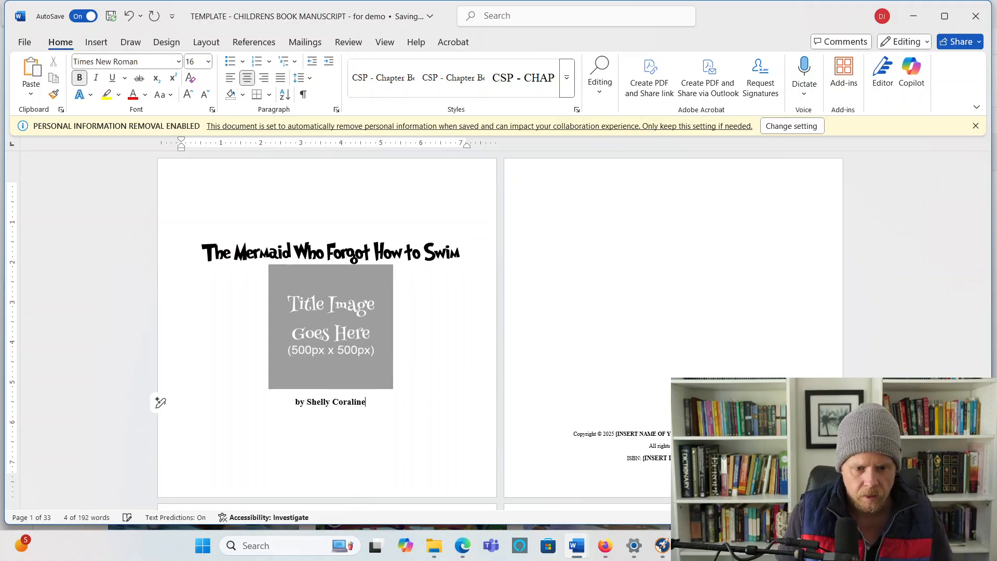
Step: Set the font of the whole byline under the title image to Grinched
{"action": "left_click_drag", "start_coordinate": [366, 404], "coordinate": [301, 411]}
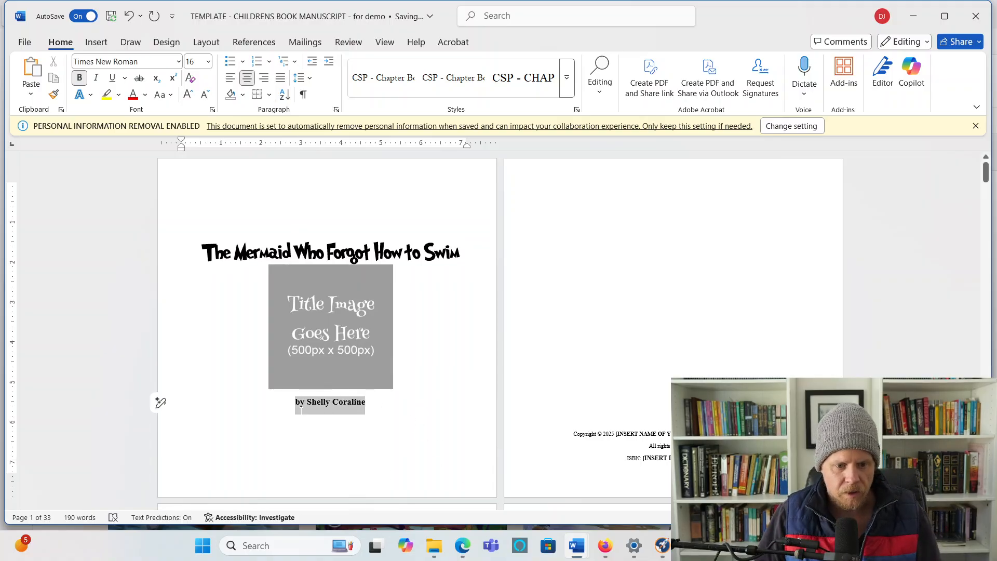
{"action": "left_click", "coordinate": [178, 62]}
{"action": "left_click", "coordinate": [103, 152]}
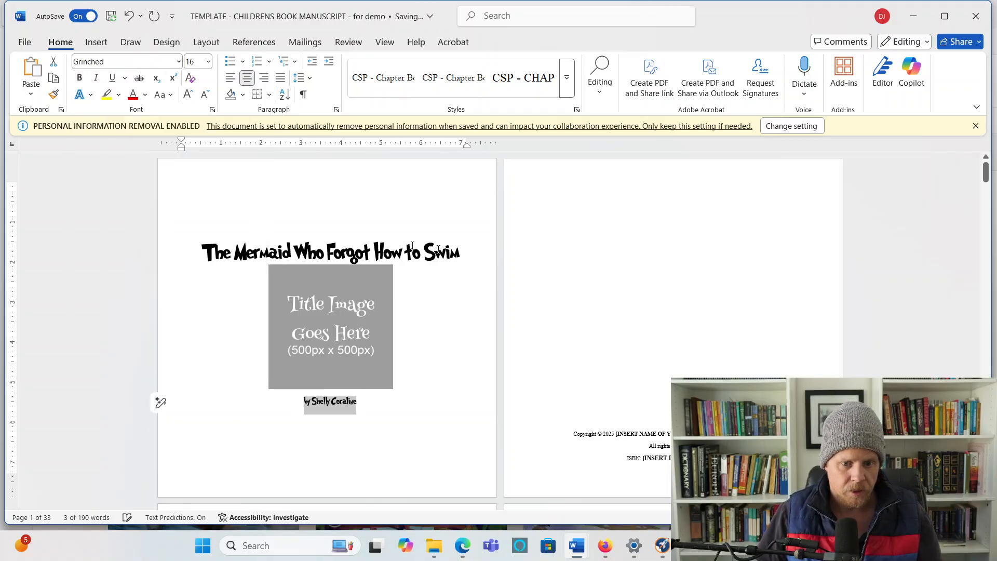
Step: Remove the bold formatting from the book title and select the title image placeholder beneath it
{"action": "left_click", "coordinate": [156, 252]}
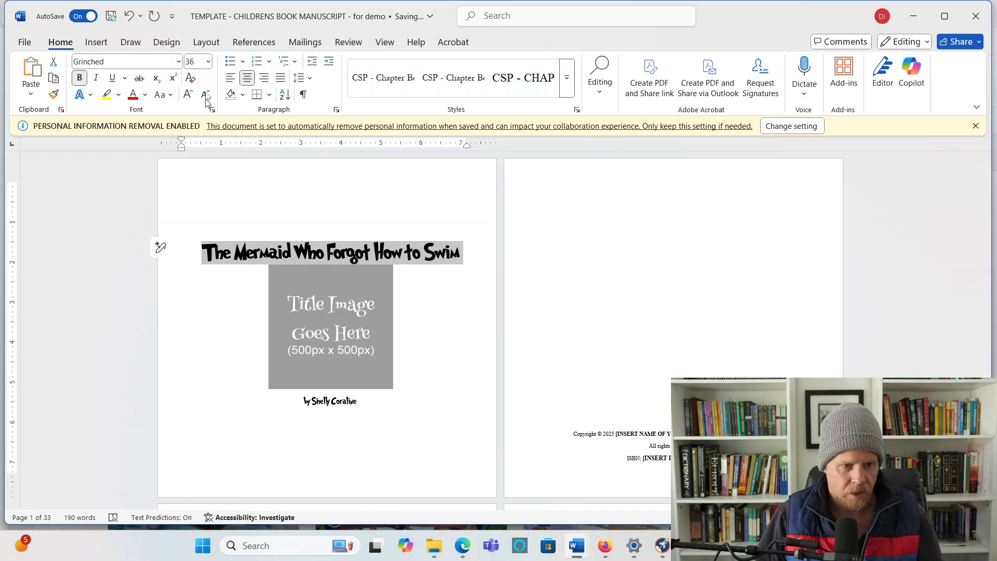
{"action": "left_click", "coordinate": [81, 82]}
{"action": "left_click", "coordinate": [435, 278]}
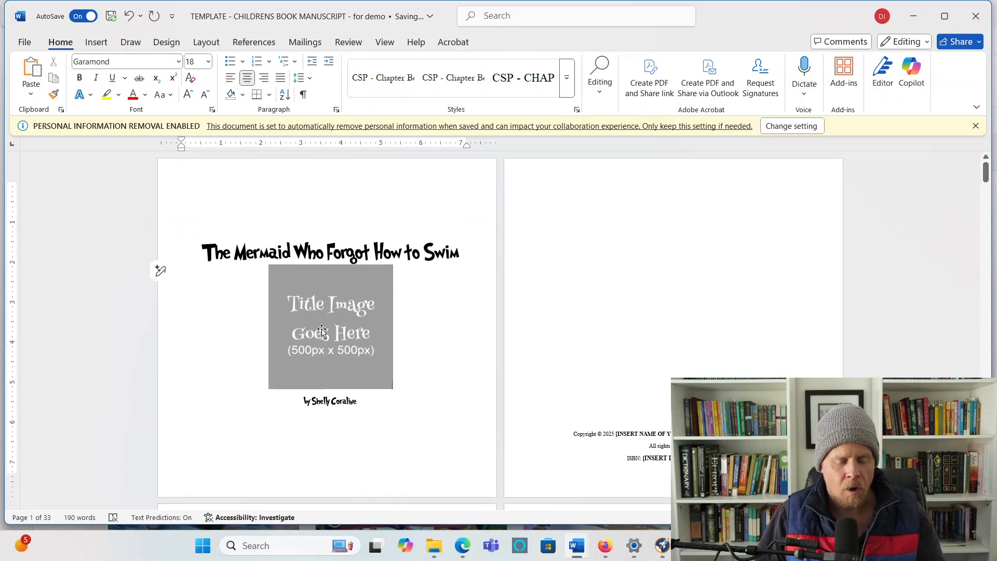
{"action": "left_click", "coordinate": [322, 331]}
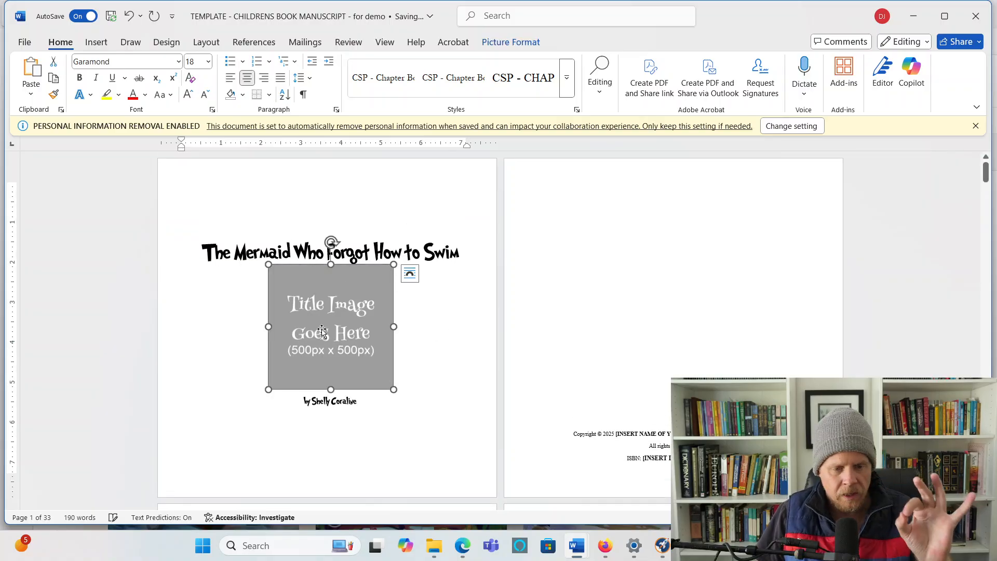
Step: Complete the dedication page so its line reads "Dedicated to children who love the sea."
{"action": "scroll", "coordinate": [322, 331], "scroll_direction": "down", "scroll_amount": 5}
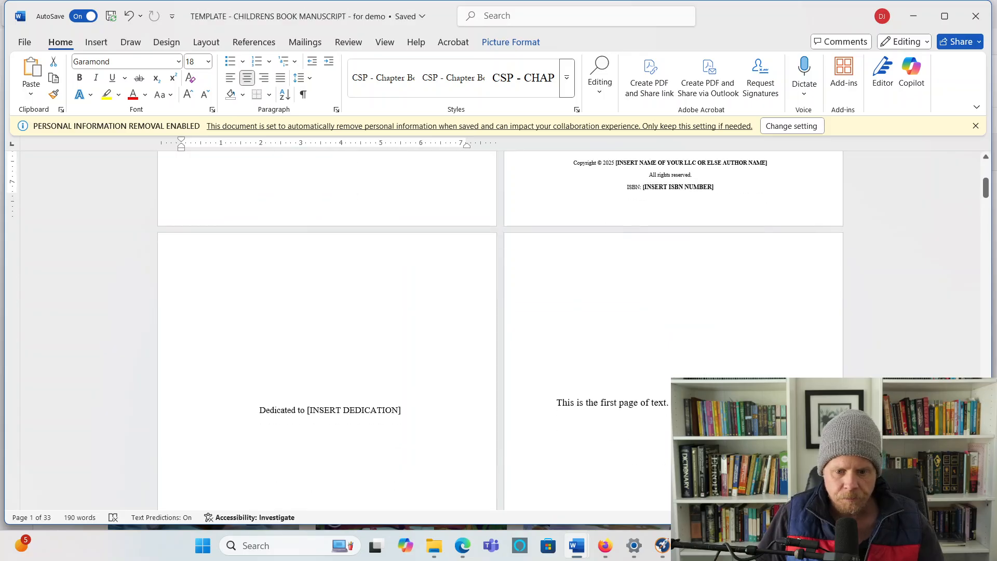
{"action": "scroll", "coordinate": [429, 334], "scroll_direction": "down", "scroll_amount": 1}
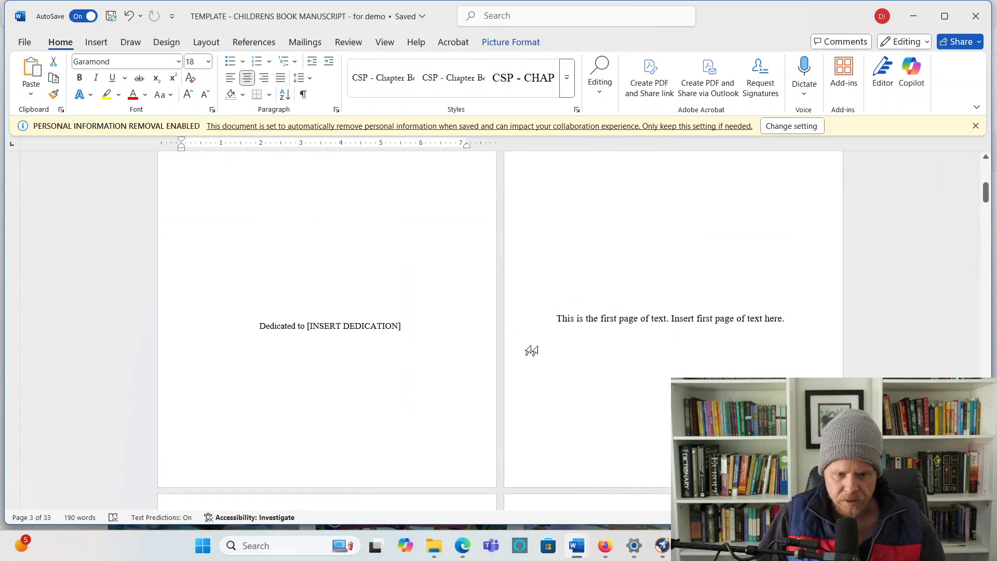
{"action": "left_click_drag", "start_coordinate": [405, 324], "coordinate": [160, 326]}
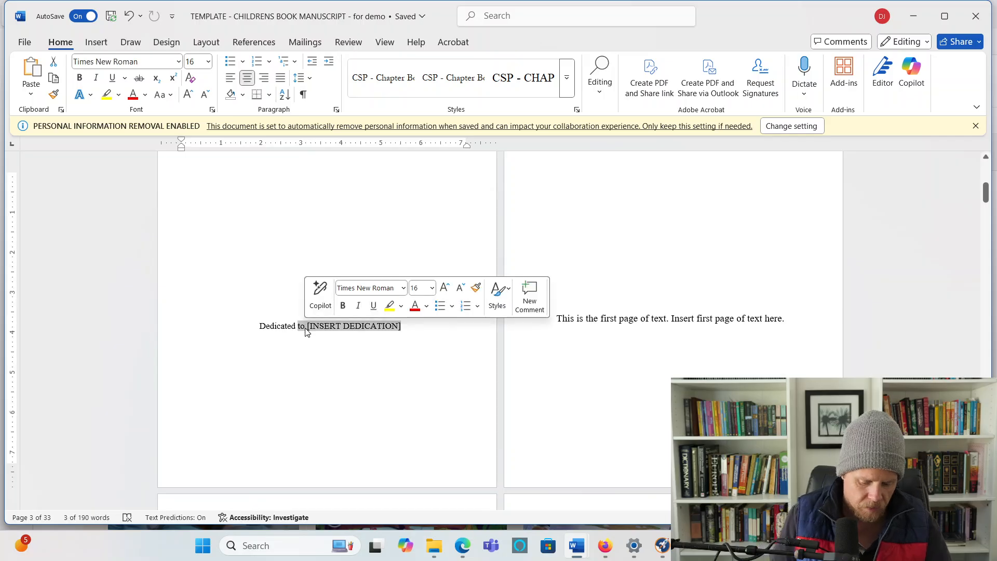
{"action": "key", "text": "BackSpace"}
{"action": "type", "text": "r"}
{"action": "key", "text": "BackSpace"}
{"action": "type", "text": "to"}
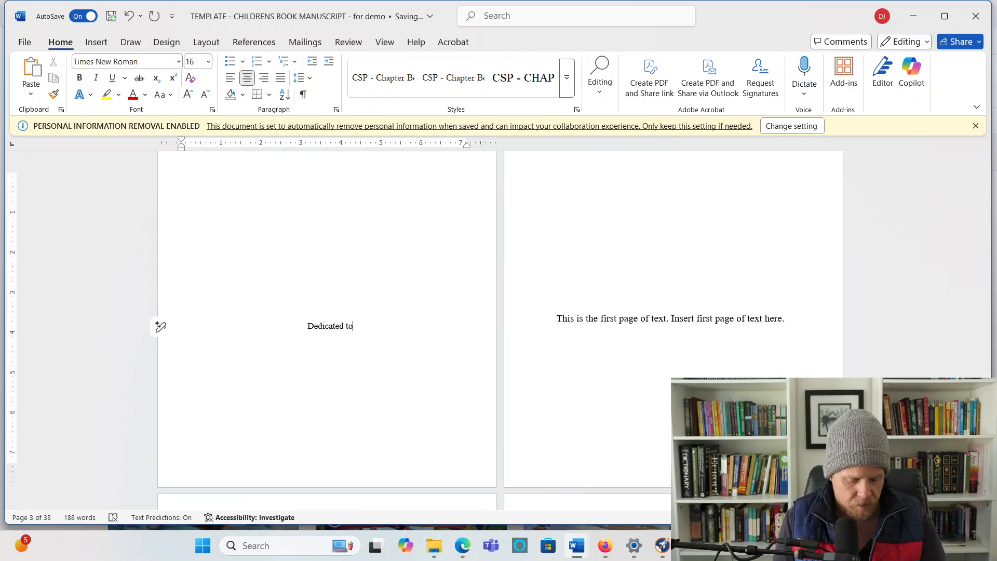
{"action": "type", "text": " children"}
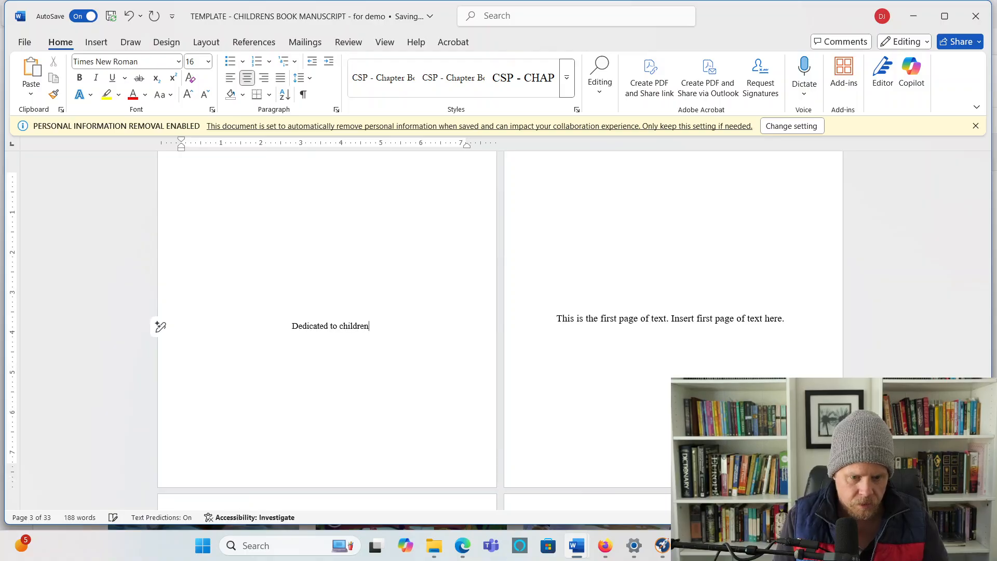
{"action": "type", "text": " who love the sea."}
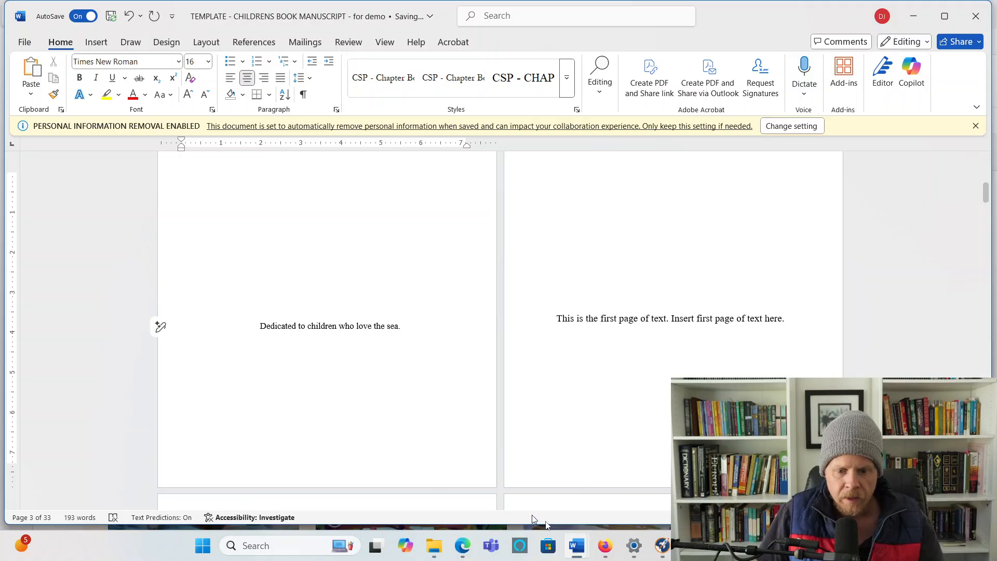
Step: Copy Spread 1's two story sentences from the 12 Spreads document and replace the template's first-page text placeholder with them
{"action": "mouse_move", "coordinate": [579, 546]}
{"action": "left_click", "coordinate": [405, 498]}
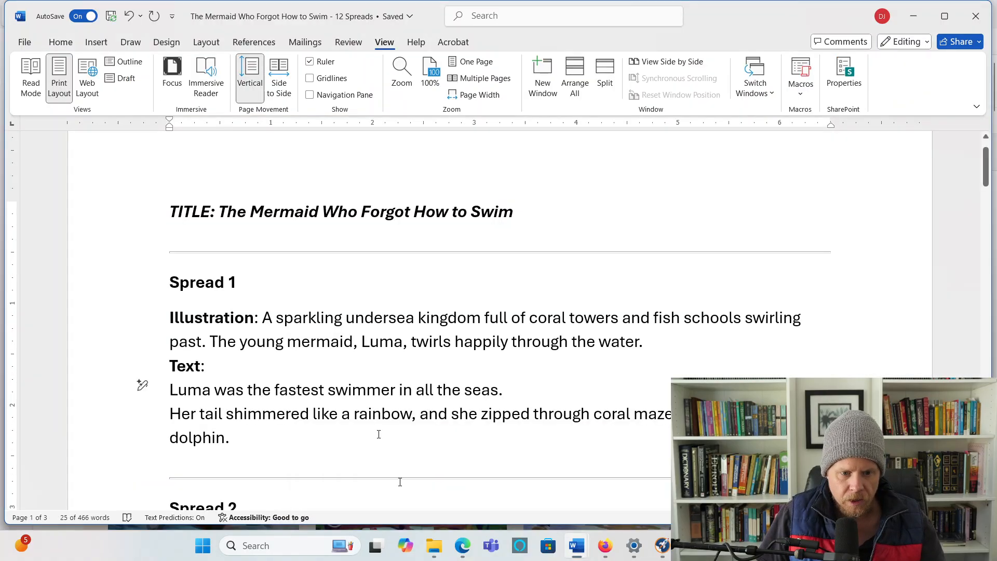
{"action": "left_click_drag", "start_coordinate": [170, 389], "coordinate": [294, 435]}
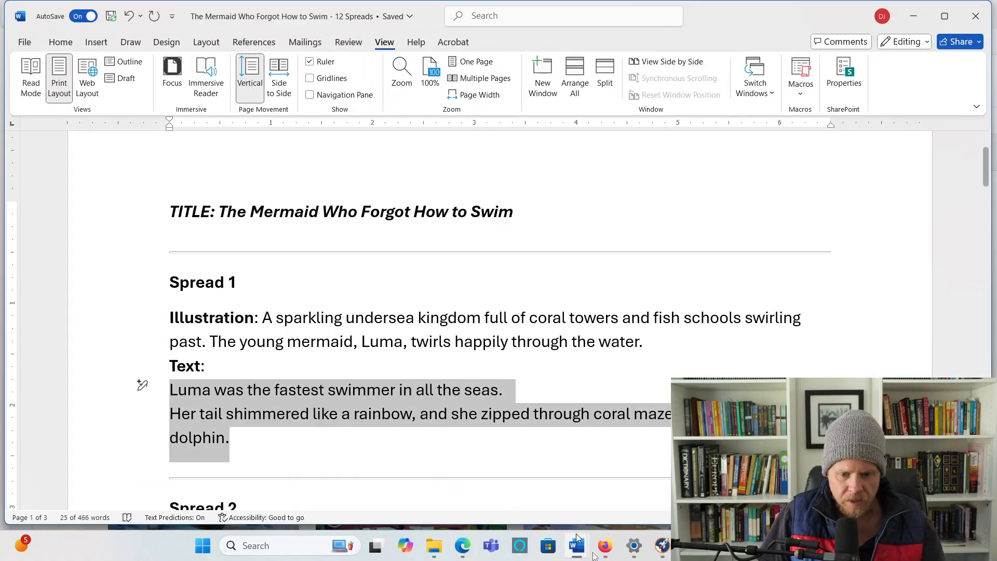
{"action": "mouse_move", "coordinate": [577, 545]}
{"action": "left_click", "coordinate": [783, 482]}
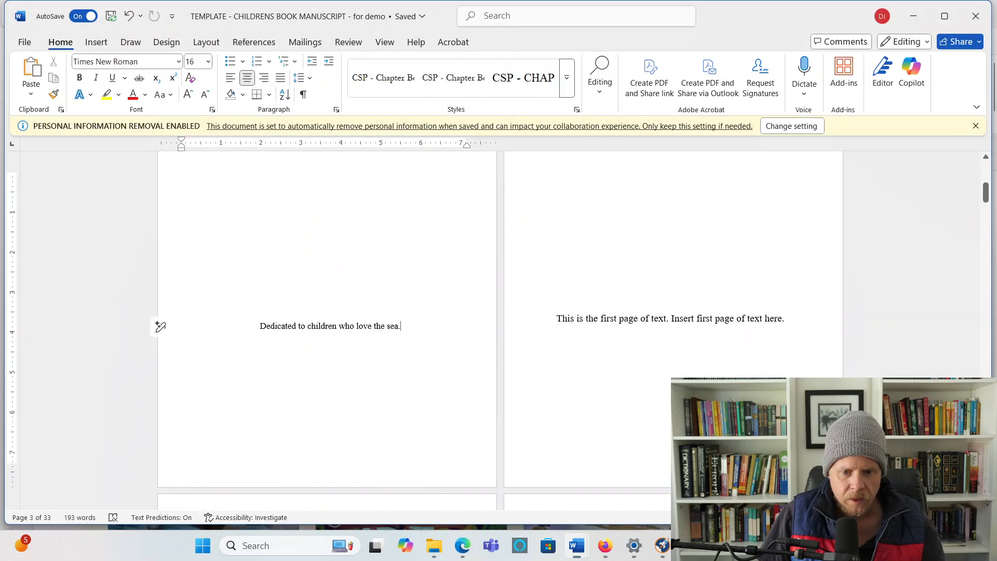
{"action": "left_click_drag", "start_coordinate": [787, 319], "coordinate": [566, 321]}
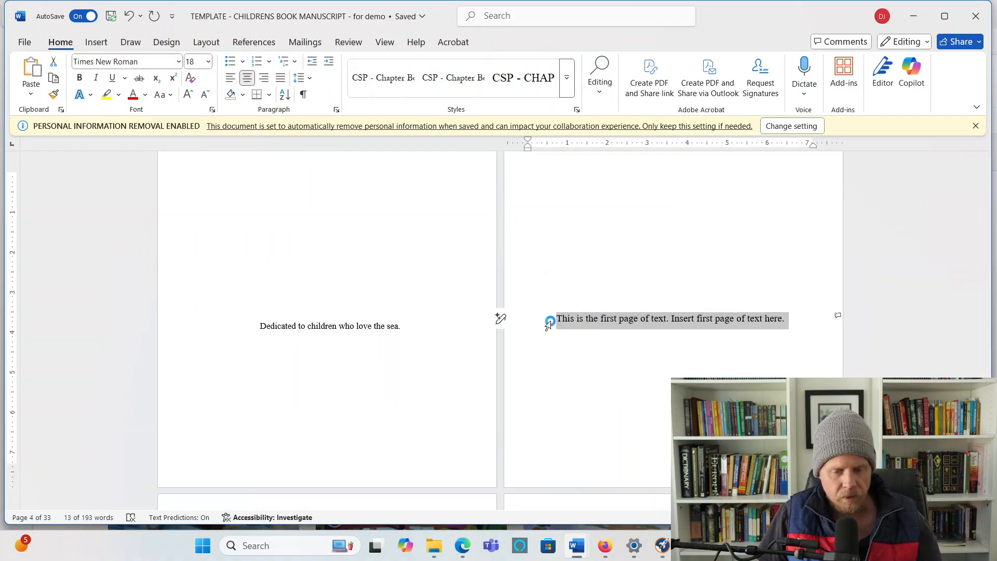
{"action": "type", "text": "Luma was the fastest swimmer in all the seas. Her tail shimmered like a rainbow, and she zipped through coral mazes faster than any dolphin."}
Step: Format the two pasted Spread 1 sentences on the first text page in the Grinched font at size 18
{"action": "left_click_drag", "start_coordinate": [790, 333], "coordinate": [611, 322]}
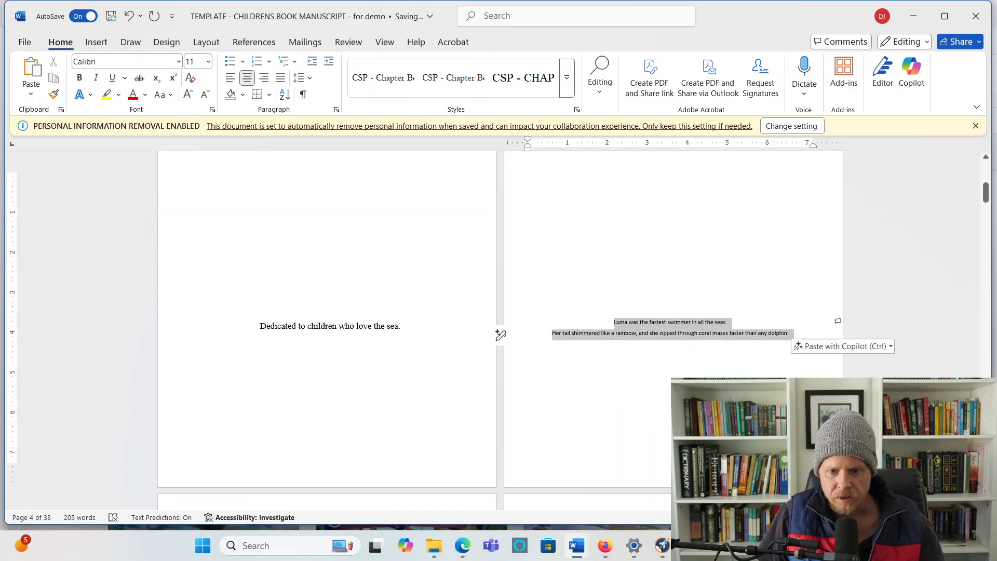
{"action": "left_click", "coordinate": [178, 62]}
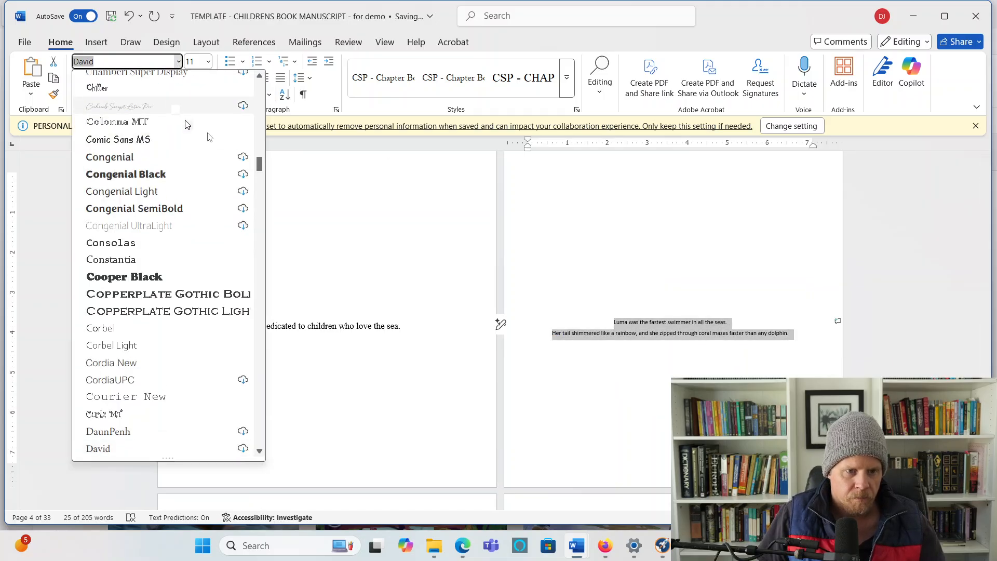
{"action": "left_click_drag", "start_coordinate": [260, 166], "coordinate": [260, 77]}
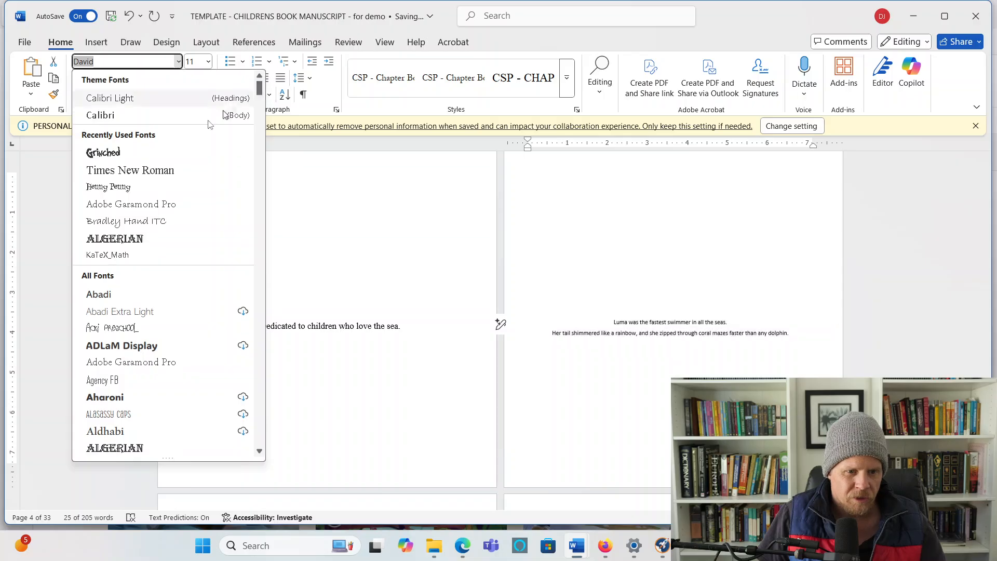
{"action": "left_click", "coordinate": [166, 149]}
{"action": "left_click", "coordinate": [207, 61]}
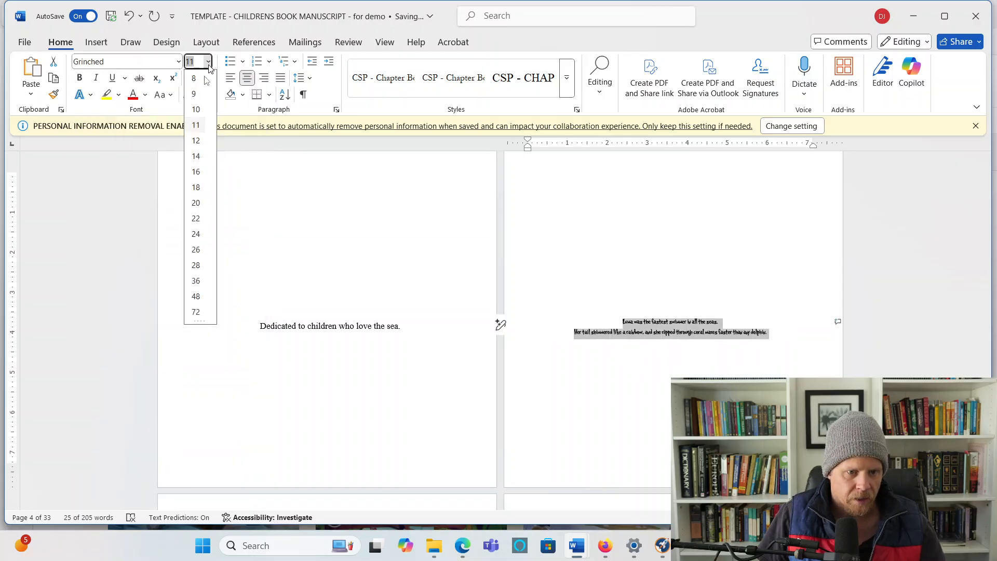
{"action": "left_click", "coordinate": [197, 188]}
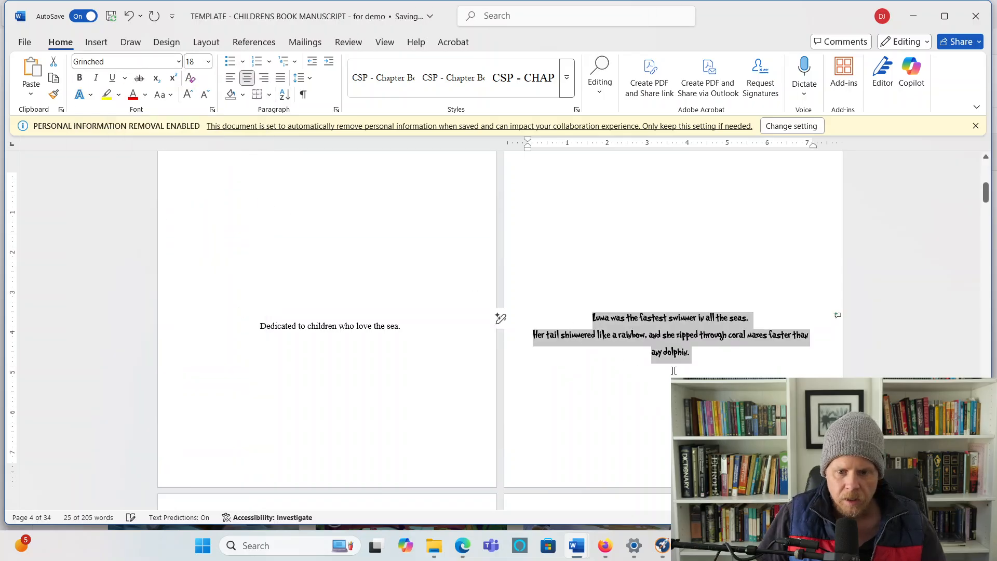
Step: Remove the extra empty line above the Spread 1 text and the surplus blank page before the Image 1 placeholder
{"action": "left_click", "coordinate": [727, 363]}
{"action": "scroll", "coordinate": [723, 358], "scroll_direction": "up", "scroll_amount": 1}
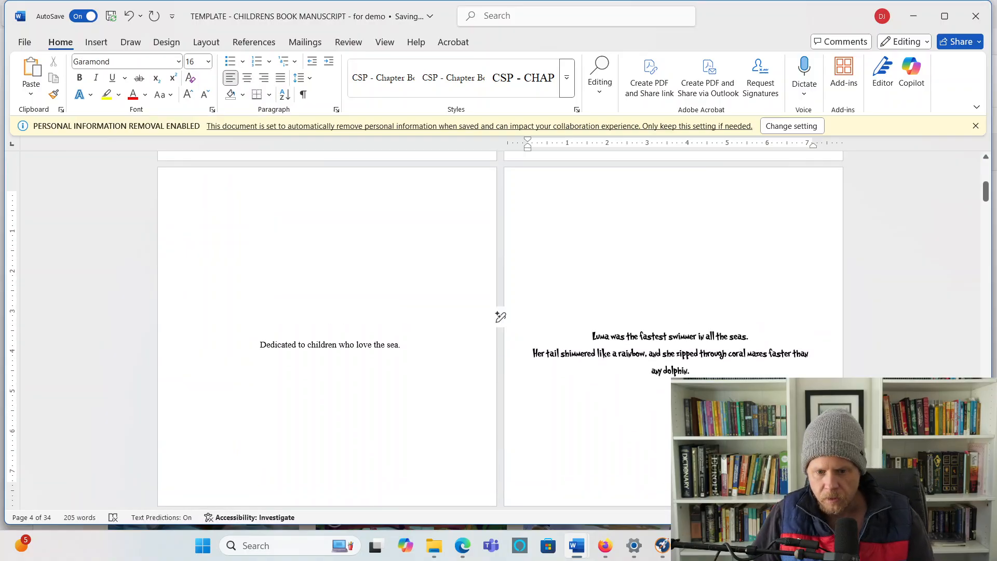
{"action": "key", "text": "BackSpace"}
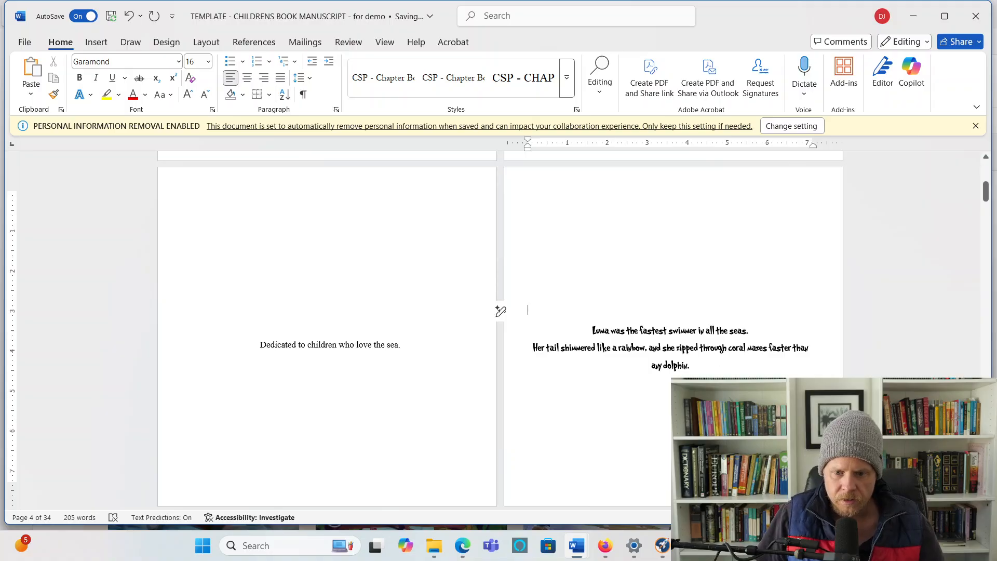
{"action": "left_click", "coordinate": [720, 362]}
{"action": "scroll", "coordinate": [719, 361], "scroll_direction": "down", "scroll_amount": 13}
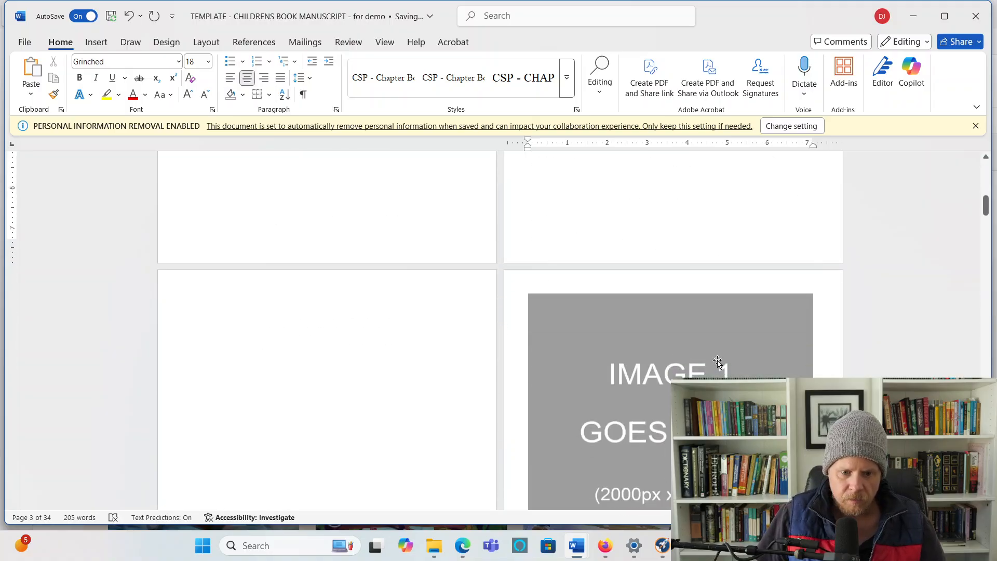
{"action": "scroll", "coordinate": [344, 378], "scroll_direction": "down", "scroll_amount": 15}
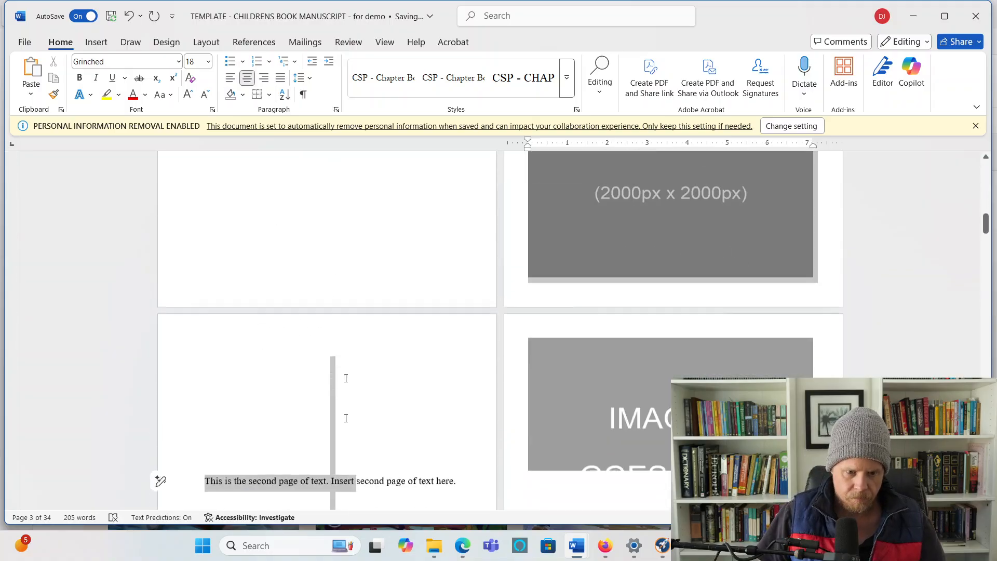
{"action": "left_click", "coordinate": [361, 239]}
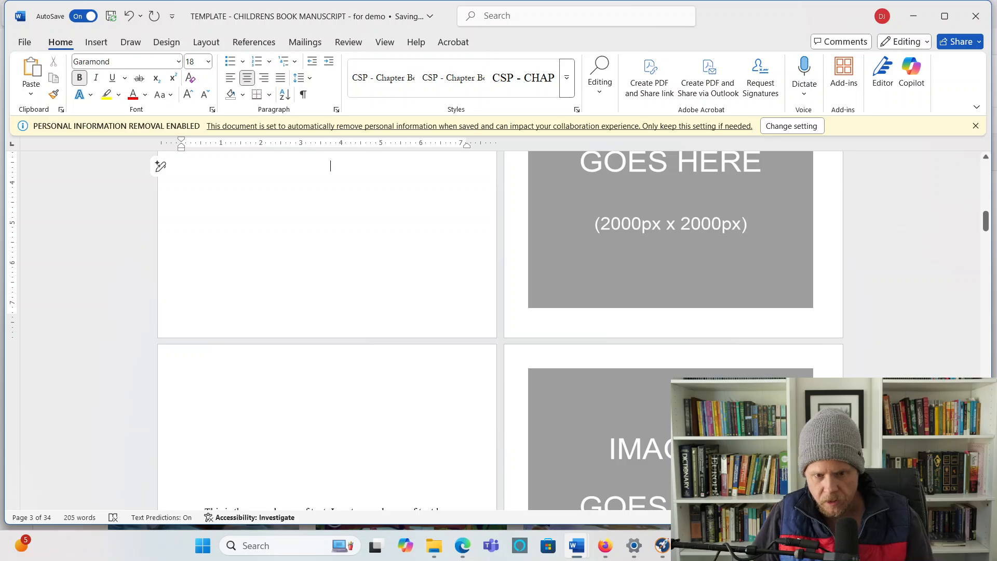
{"action": "key", "text": "Delete"}
{"action": "scroll", "coordinate": [570, 264], "scroll_direction": "up", "scroll_amount": 10}
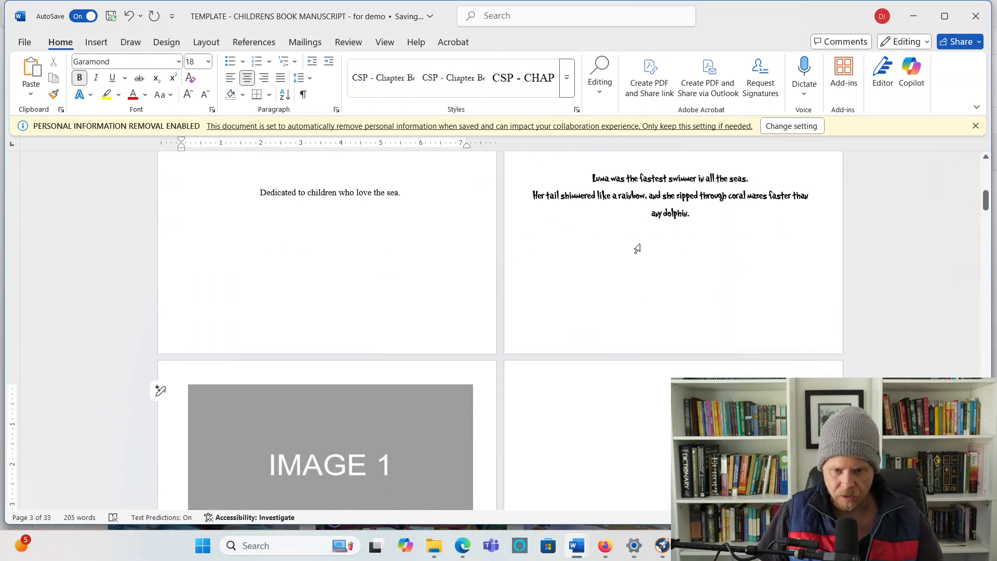
Step: Select the second page's text placeholder beside Image 1 and switch to the 12 Spreads document for its replacement text
{"action": "scroll", "coordinate": [637, 248], "scroll_direction": "down", "scroll_amount": 2}
{"action": "left_click_drag", "start_coordinate": [669, 471], "coordinate": [586, 472]}
{"action": "triple_click", "coordinate": [547, 475]}
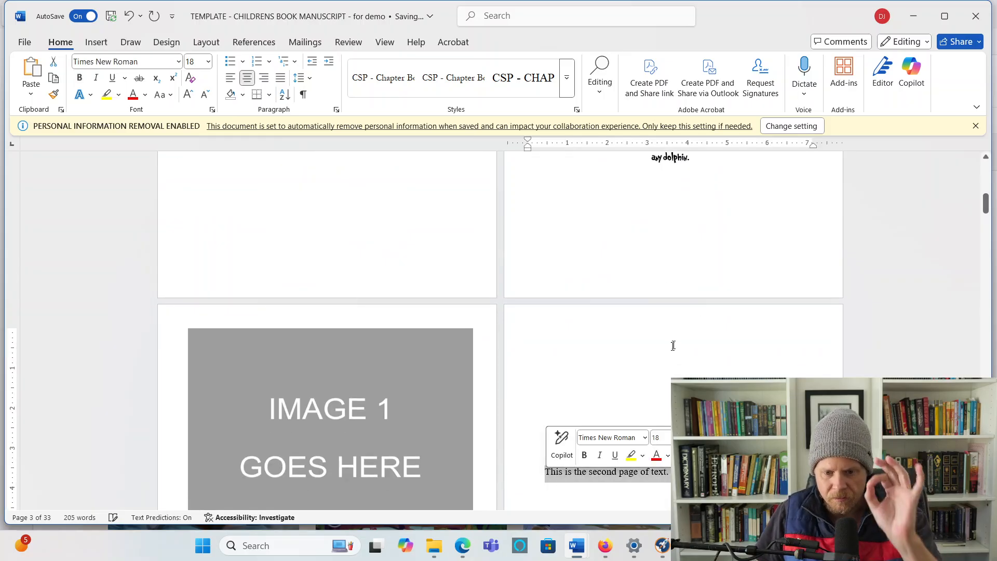
{"action": "scroll", "coordinate": [673, 344], "scroll_direction": "down", "scroll_amount": 3}
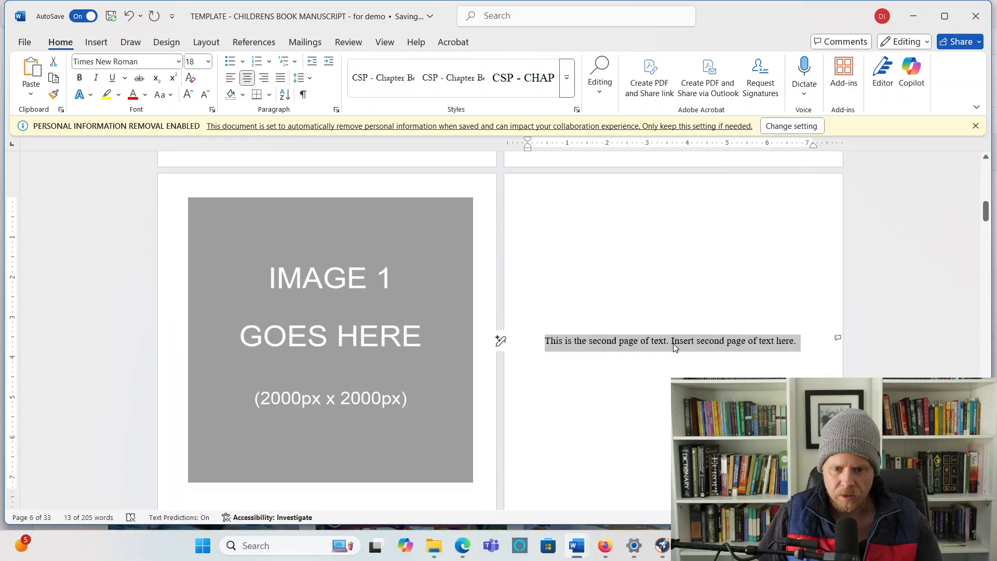
{"action": "left_click", "coordinate": [577, 545]}
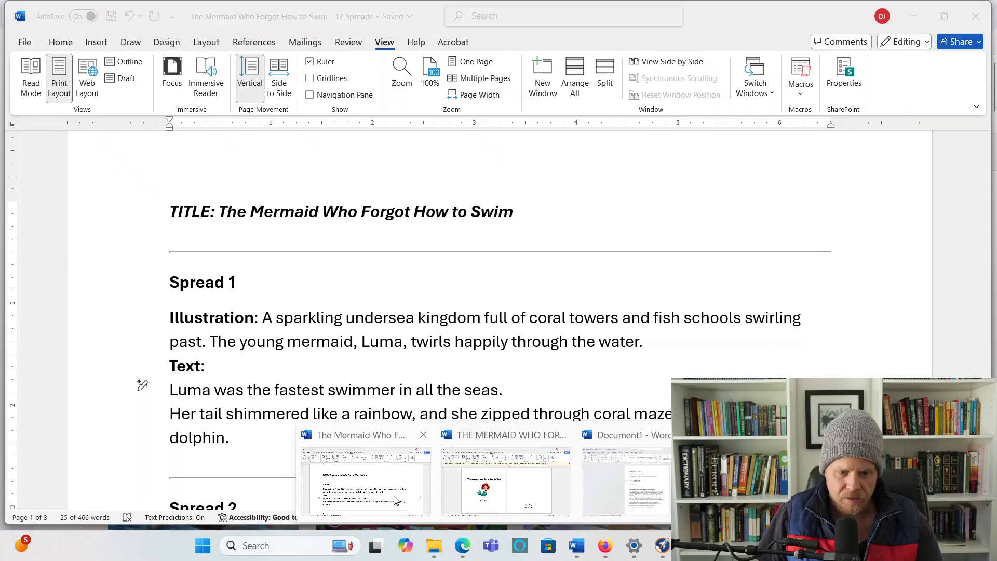
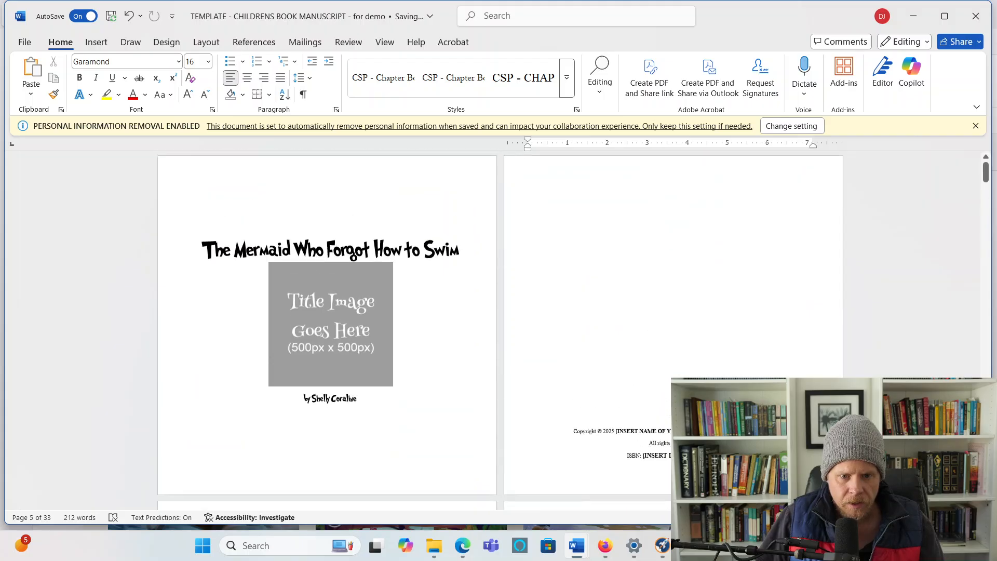
Step: Replace the title image placeholder with the title-page-image file from the book's images folder
{"action": "left_click", "coordinate": [312, 306]}
{"action": "right_click", "coordinate": [312, 307]}
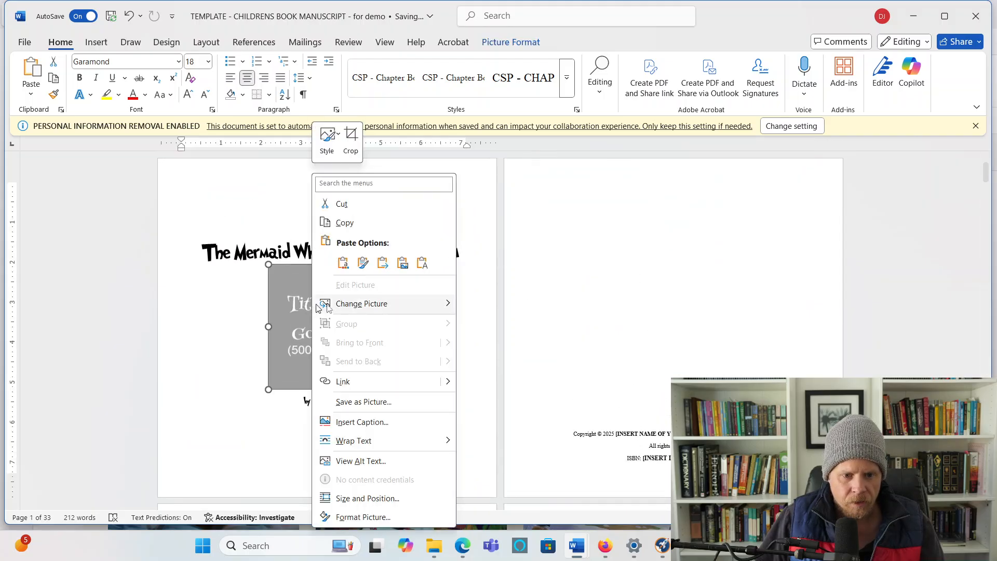
{"action": "mouse_move", "coordinate": [390, 303]}
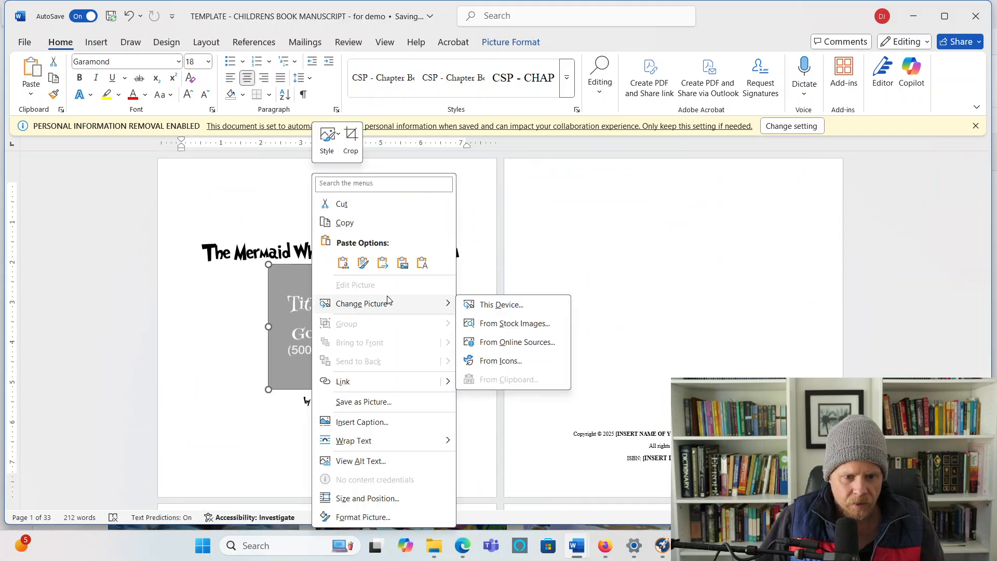
{"action": "left_click", "coordinate": [502, 306]}
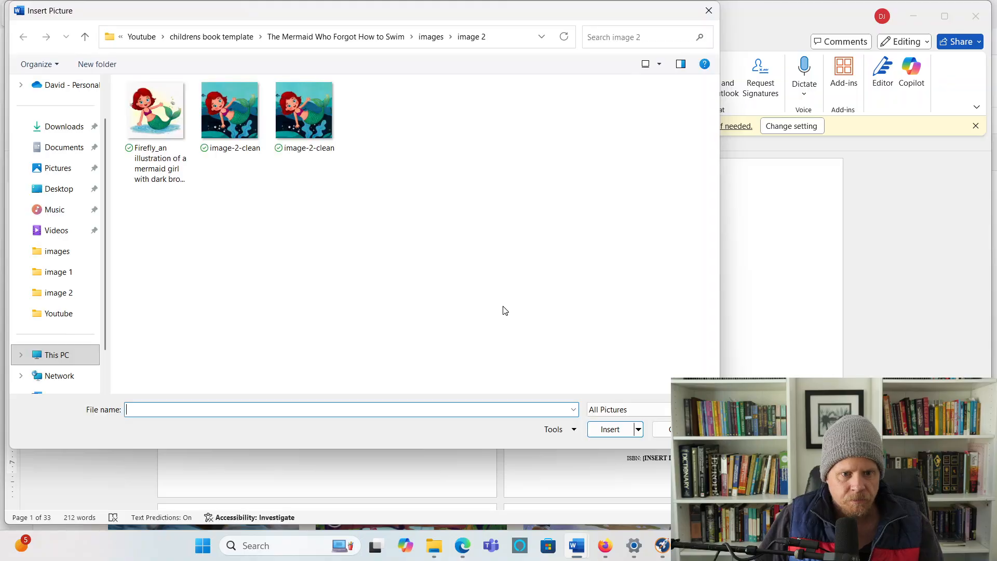
{"action": "left_click", "coordinate": [85, 42]}
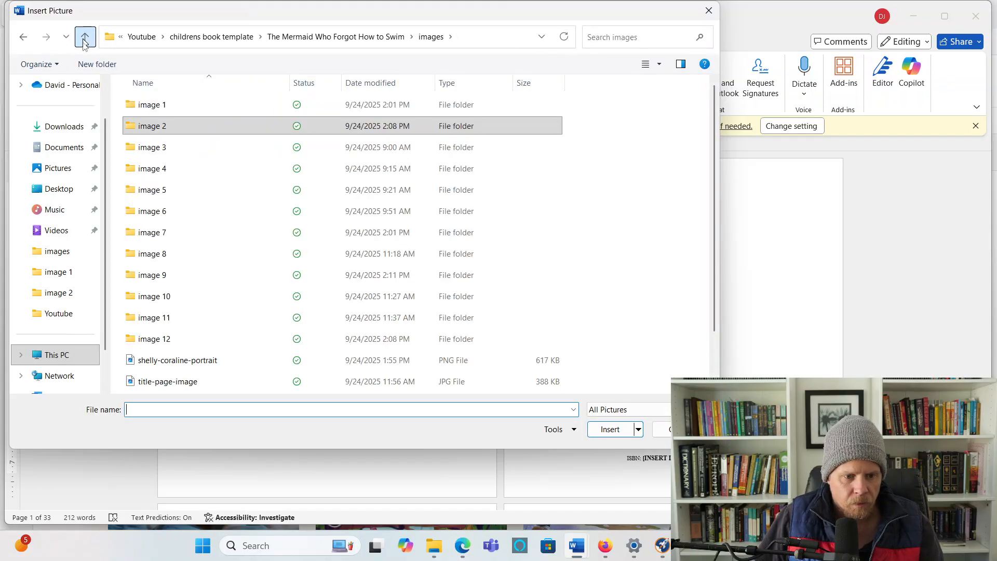
{"action": "scroll", "coordinate": [201, 223], "scroll_direction": "down", "scroll_amount": 1}
{"action": "double_click", "coordinate": [188, 345]}
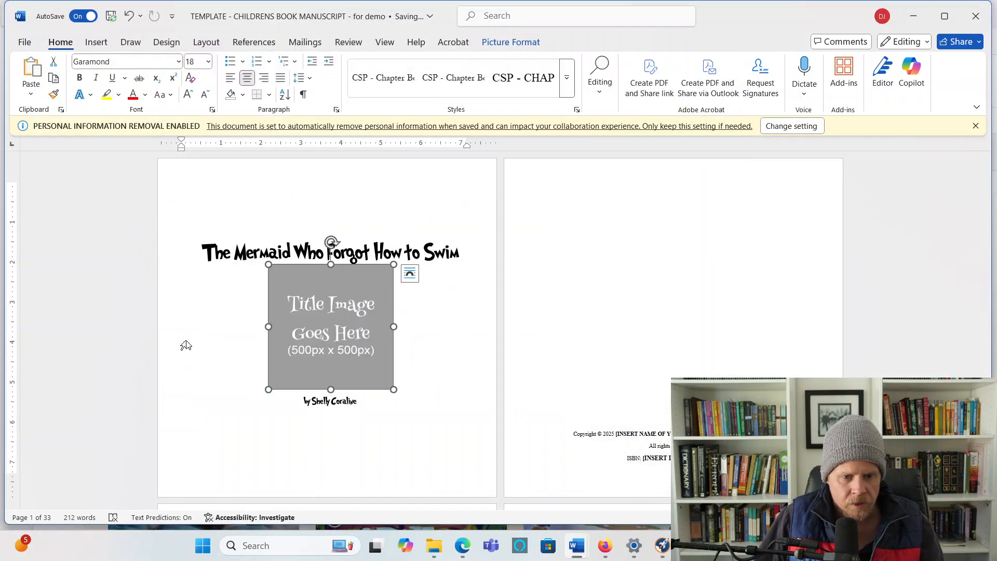
{"action": "left_click", "coordinate": [500, 437]}
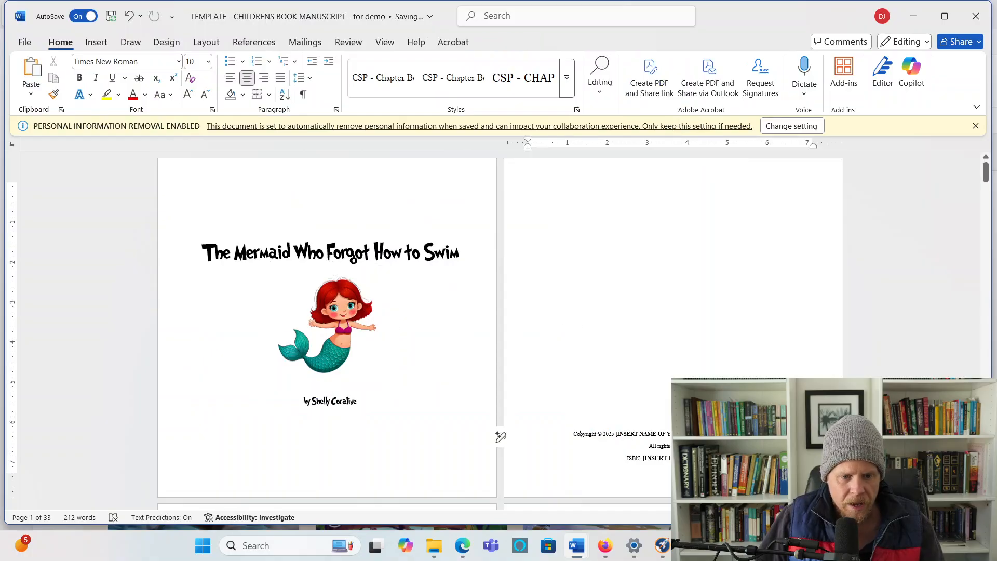
Step: Point out the copyright holder and ISBN number placeholders on the copyright page by selecting each one
{"action": "scroll", "coordinate": [500, 437], "scroll_direction": "down", "scroll_amount": 3}
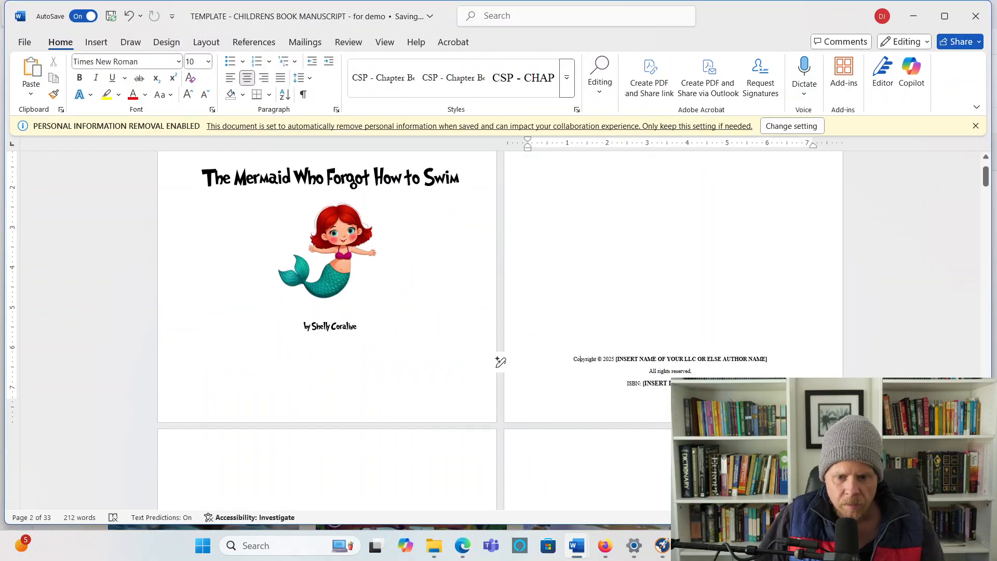
{"action": "left_click_drag", "start_coordinate": [785, 363], "coordinate": [618, 362]}
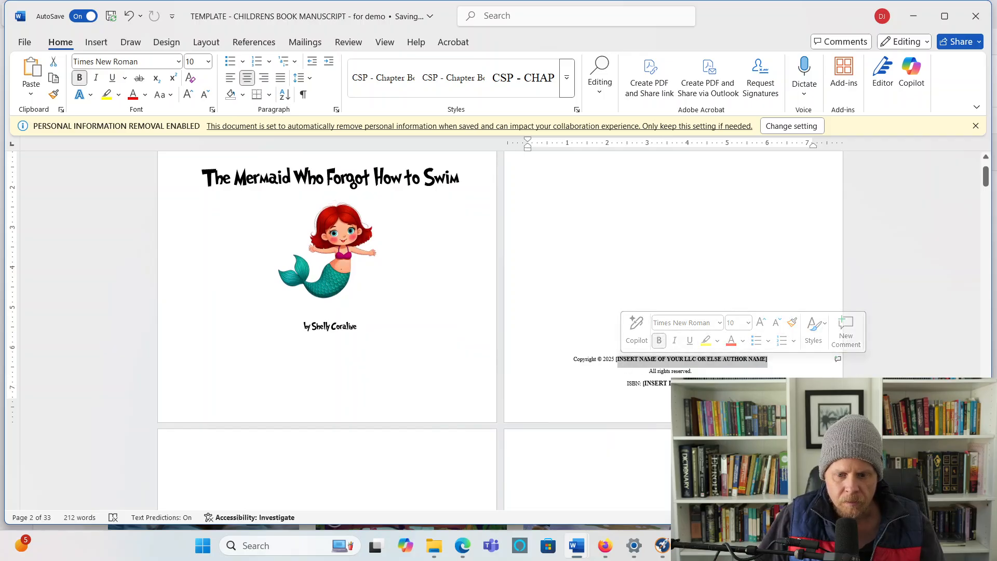
{"action": "left_click_drag", "start_coordinate": [645, 387], "coordinate": [715, 384]}
Step: Review the manuscript's first illustrated spreads and their text pages, and return to the title page
{"action": "scroll", "coordinate": [499, 383], "scroll_direction": "down", "scroll_amount": 3}
{"action": "scroll", "coordinate": [548, 308], "scroll_direction": "down", "scroll_amount": 7}
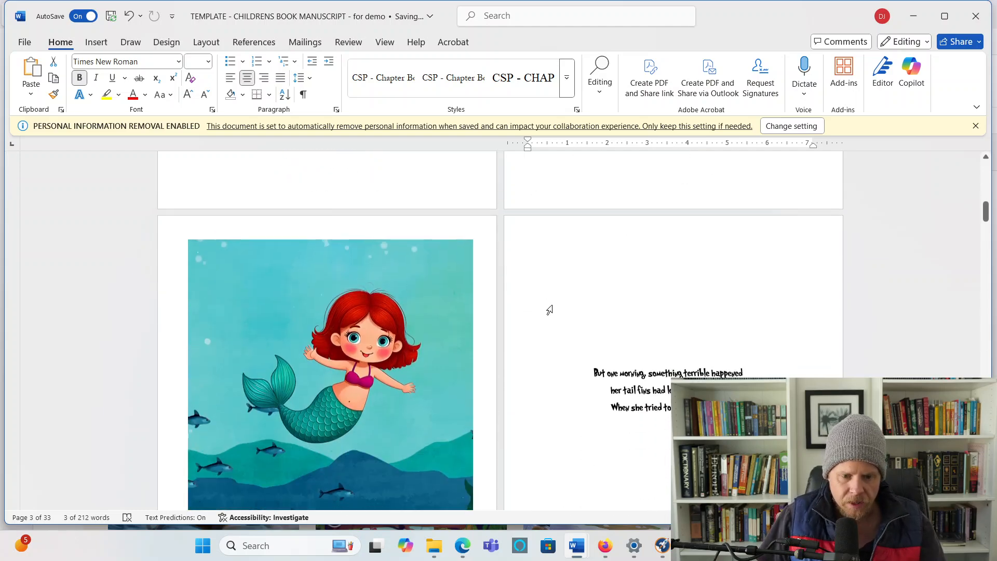
{"action": "scroll", "coordinate": [549, 310], "scroll_direction": "down", "scroll_amount": 5}
{"action": "scroll", "coordinate": [549, 310], "scroll_direction": "up", "scroll_amount": 3}
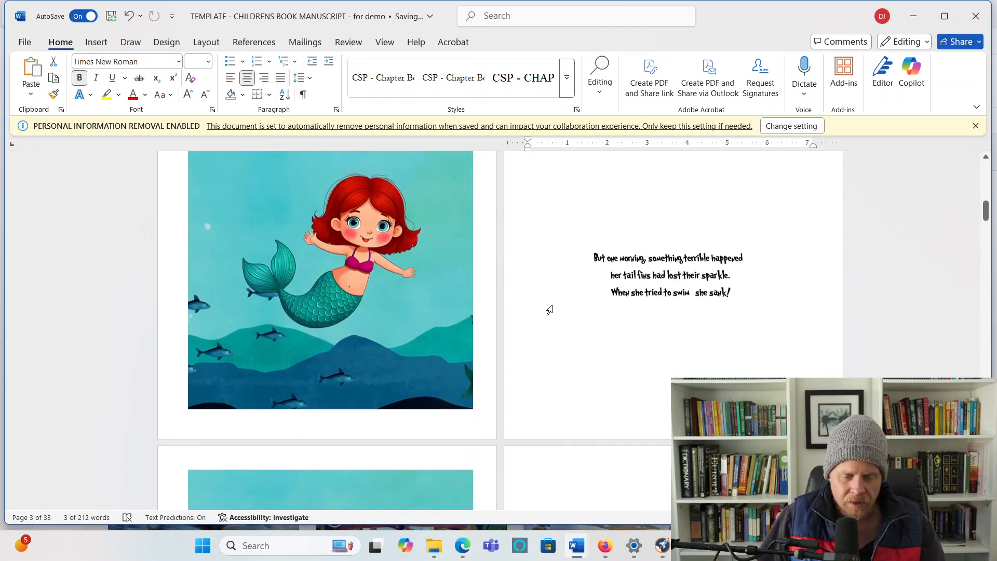
{"action": "scroll", "coordinate": [549, 310], "scroll_direction": "up", "scroll_amount": 13}
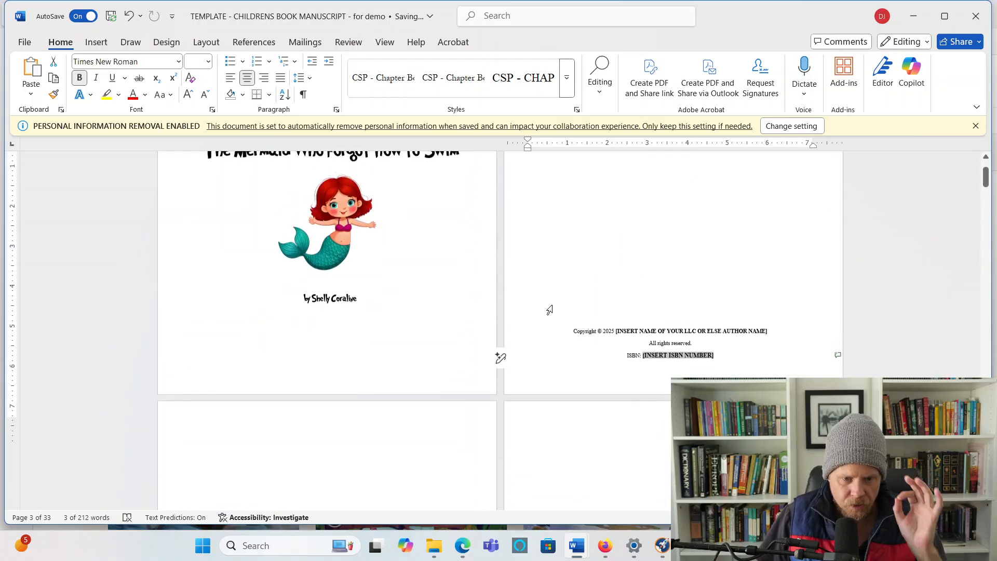
{"action": "scroll", "coordinate": [550, 310], "scroll_direction": "up", "scroll_amount": 2}
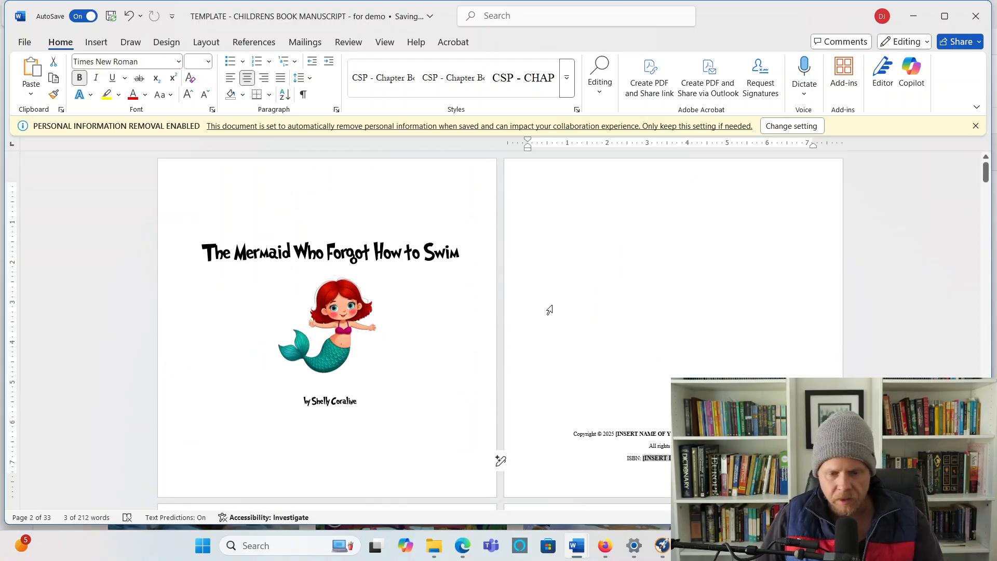
{"action": "scroll", "coordinate": [549, 310], "scroll_direction": "down", "scroll_amount": 1}
{"action": "scroll", "coordinate": [550, 310], "scroll_direction": "down", "scroll_amount": 5}
{"action": "scroll", "coordinate": [500, 216], "scroll_direction": "up", "scroll_amount": 5}
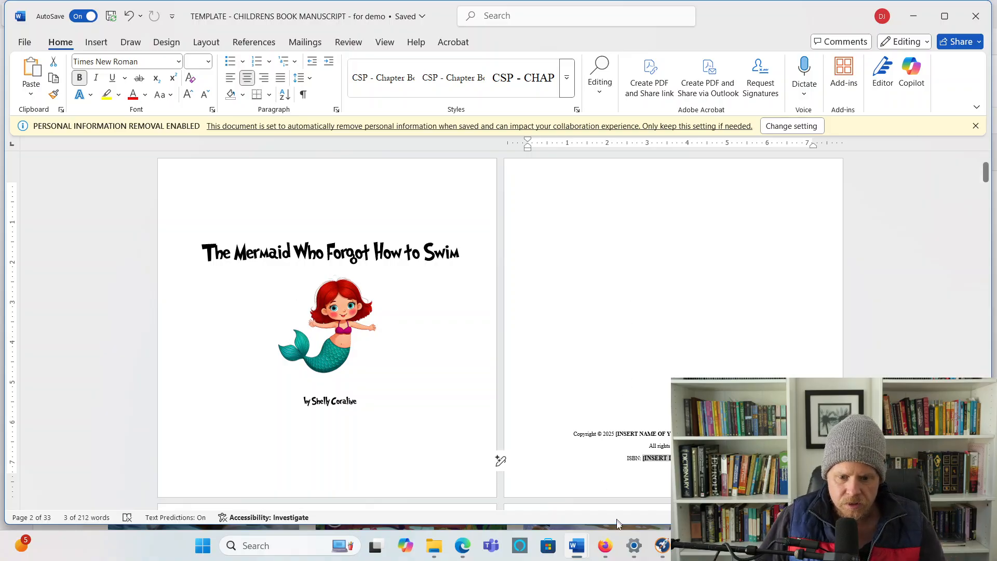
Step: Switch to Fiverr in Firefox, search for "childrens book illustrations" and browse the illustrators' offers
{"action": "mouse_move", "coordinate": [609, 549]}
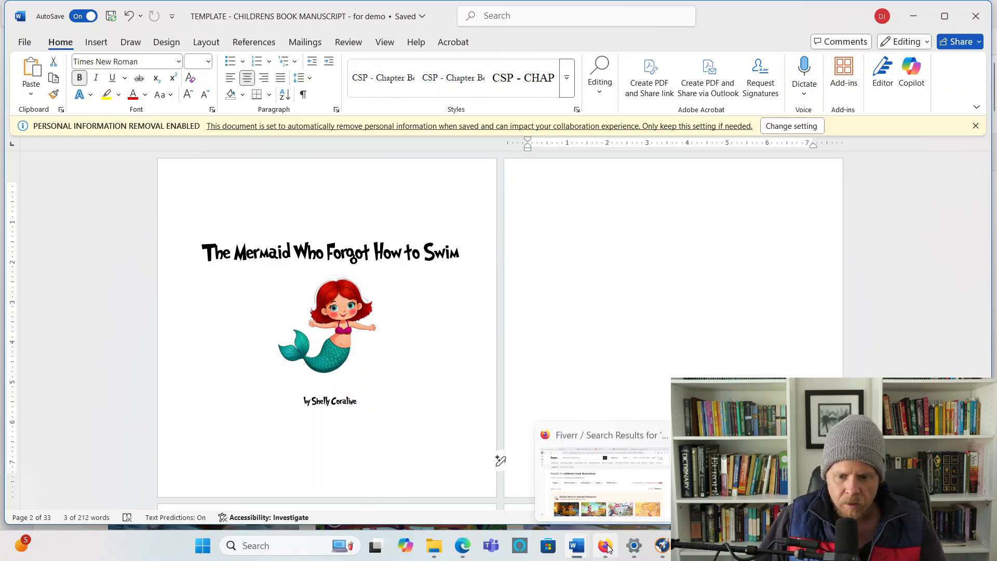
{"action": "left_click", "coordinate": [609, 535]}
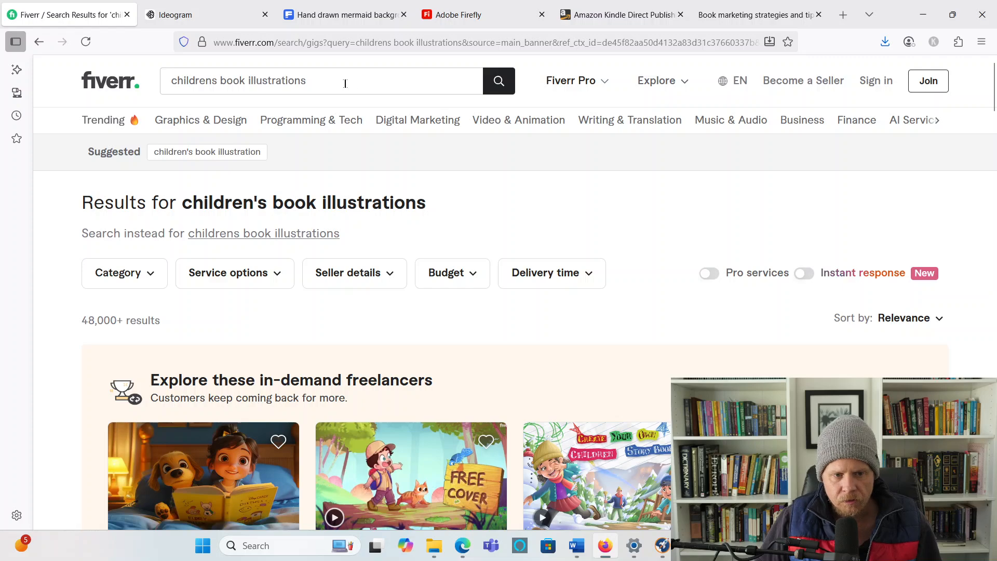
{"action": "left_click_drag", "start_coordinate": [307, 80], "coordinate": [171, 81]}
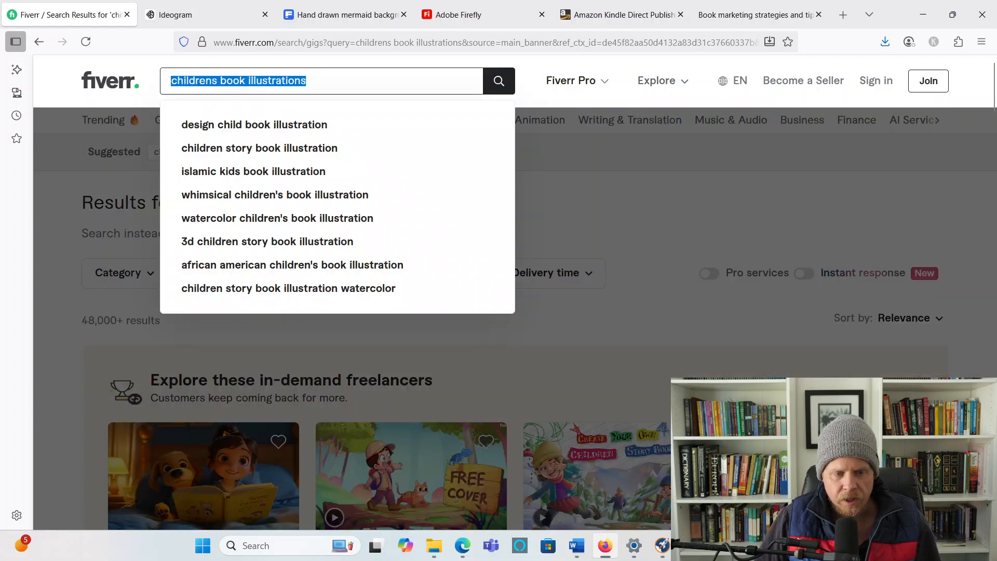
{"action": "left_click", "coordinate": [498, 81]}
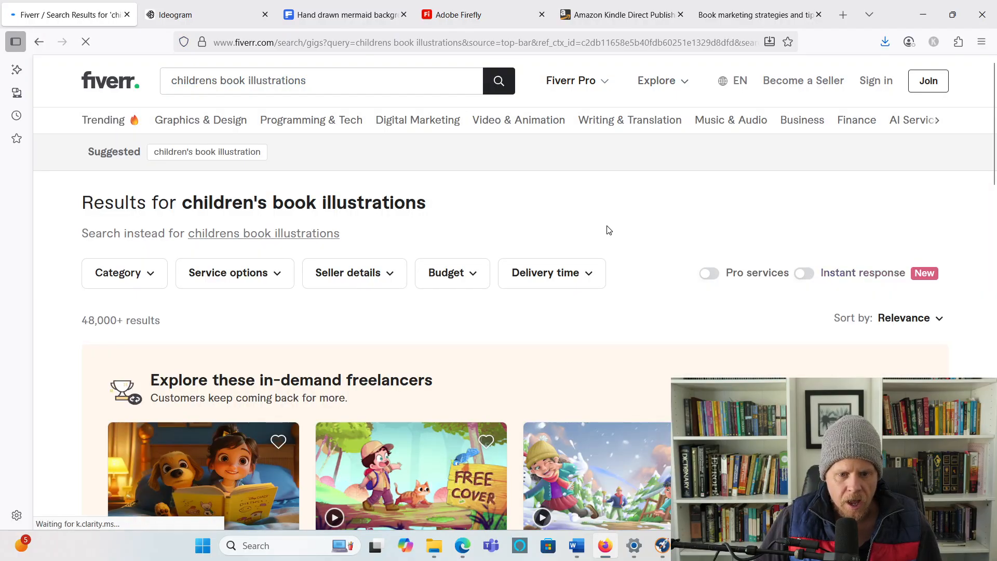
{"action": "scroll", "coordinate": [608, 230], "scroll_direction": "down", "scroll_amount": 10}
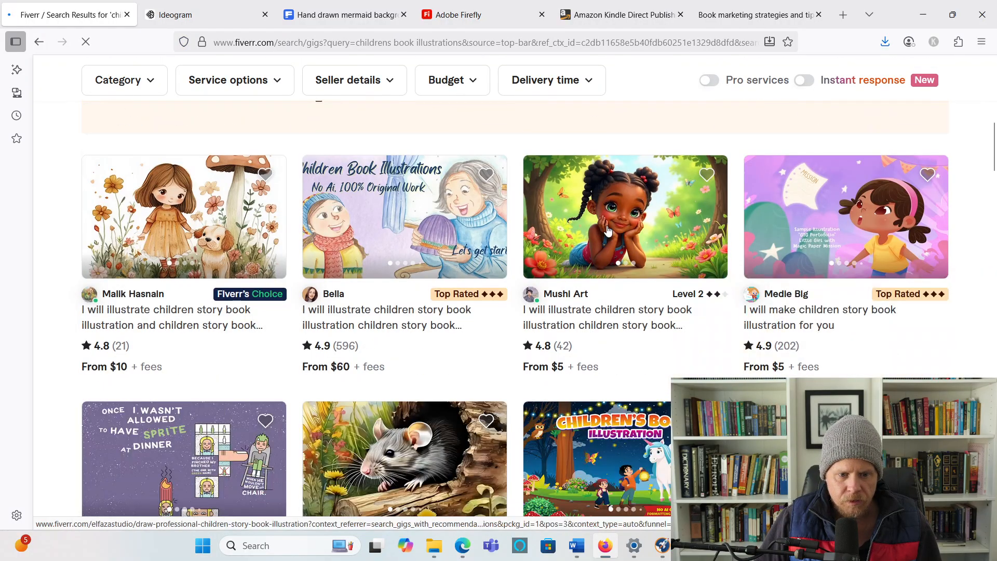
{"action": "scroll", "coordinate": [609, 230], "scroll_direction": "down", "scroll_amount": 6}
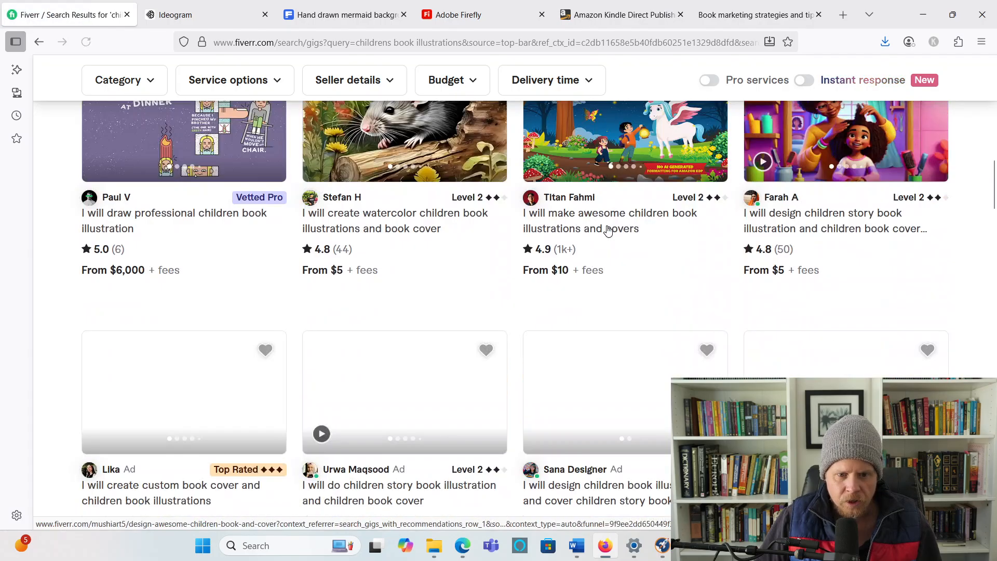
{"action": "scroll", "coordinate": [608, 231], "scroll_direction": "up", "scroll_amount": 3}
{"action": "scroll", "coordinate": [609, 230], "scroll_direction": "up", "scroll_amount": 4}
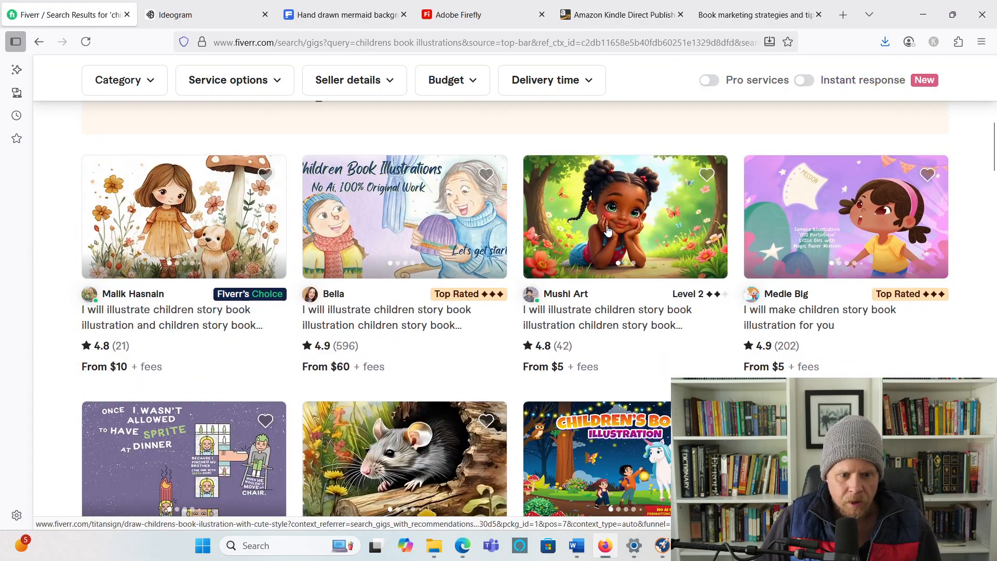
Step: Filter the Fiverr illustrator results by budget to the Value range, under $30
{"action": "scroll", "coordinate": [608, 230], "scroll_direction": "up", "scroll_amount": 8}
{"action": "scroll", "coordinate": [607, 231], "scroll_direction": "down", "scroll_amount": 5}
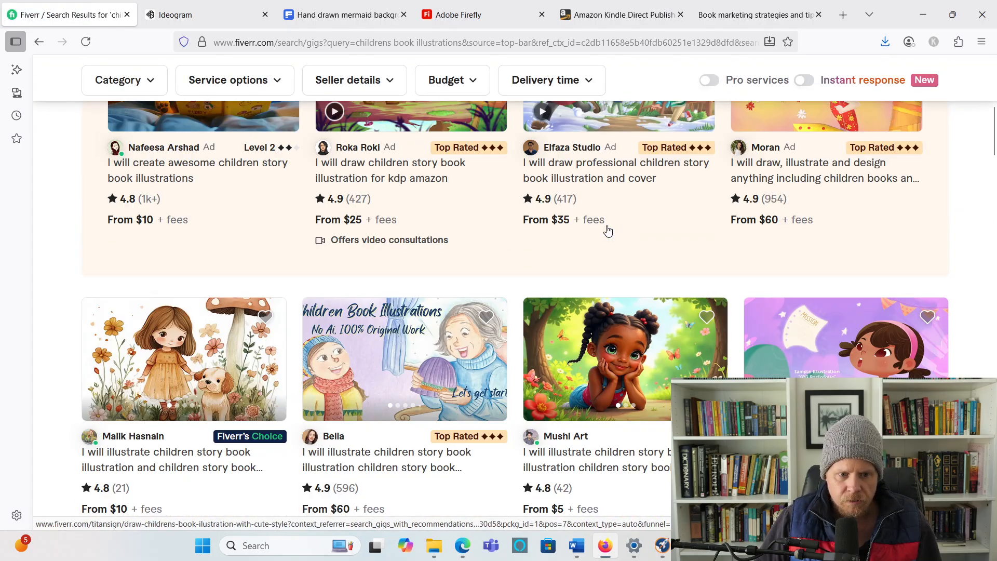
{"action": "scroll", "coordinate": [608, 230], "scroll_direction": "up", "scroll_amount": 7}
{"action": "left_click", "coordinate": [465, 216]}
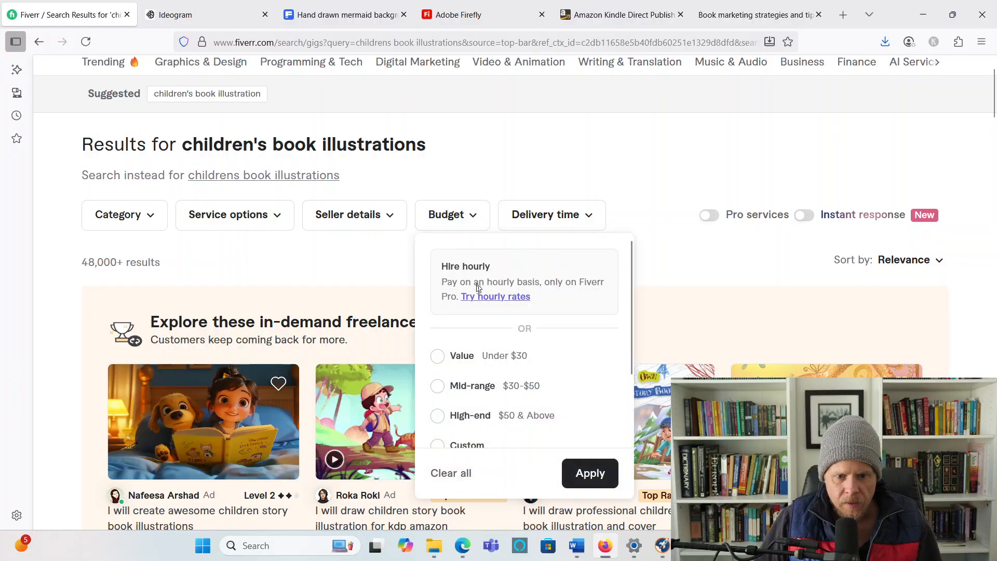
{"action": "left_click", "coordinate": [442, 358]}
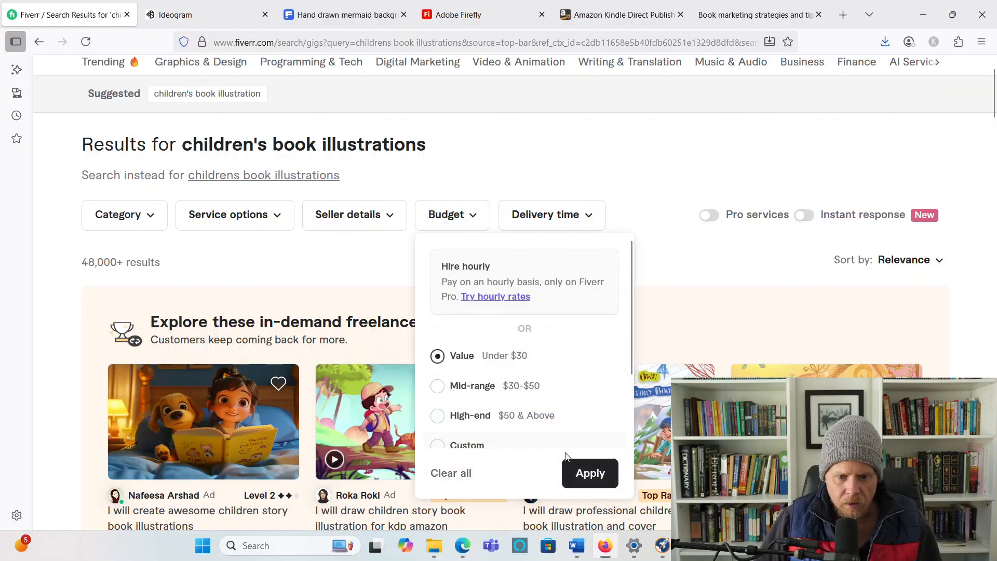
{"action": "left_click", "coordinate": [588, 473]}
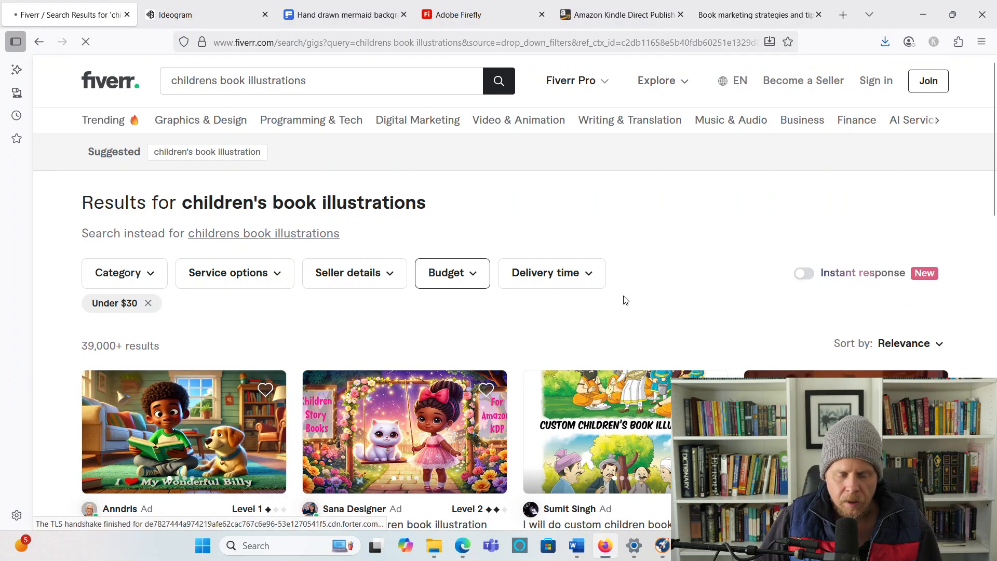
Step: Open the $10 gig showing a girl and puppy under a mushroom and examine its sample artwork and Basic package
{"action": "scroll", "coordinate": [626, 300], "scroll_direction": "down", "scroll_amount": 5}
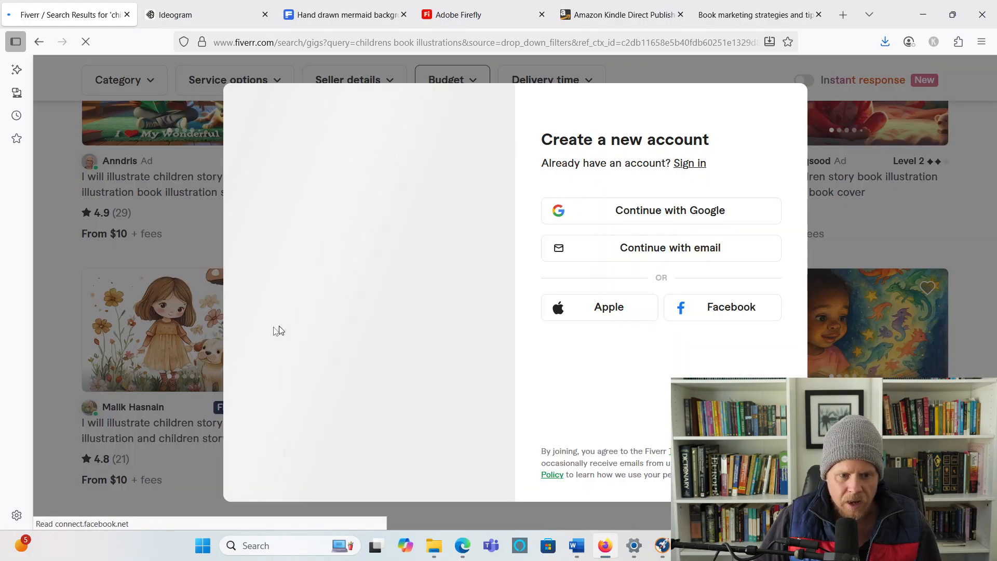
{"action": "left_click", "coordinate": [160, 330]}
{"action": "left_click", "coordinate": [160, 336]}
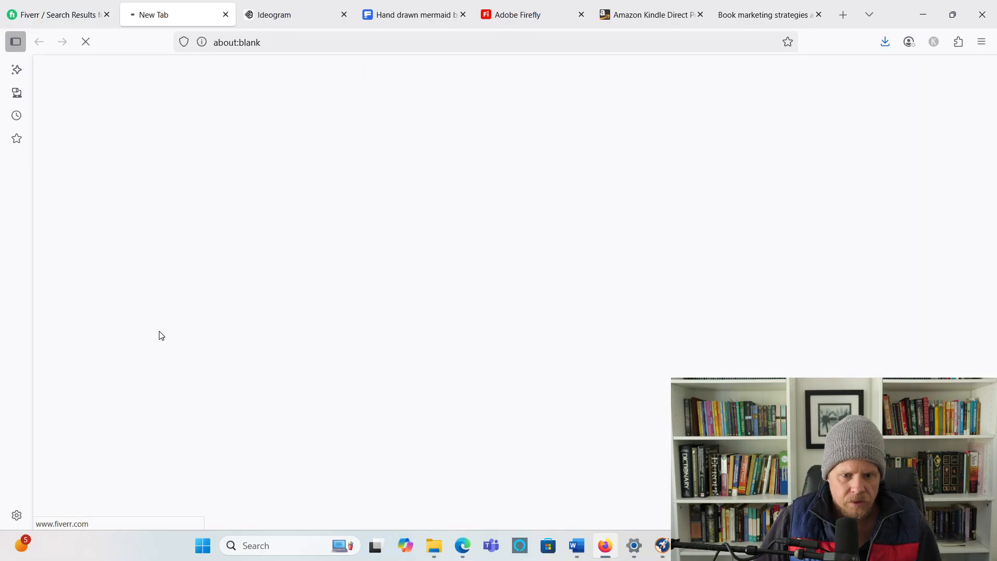
{"action": "scroll", "coordinate": [522, 291], "scroll_direction": "down", "scroll_amount": 3}
{"action": "scroll", "coordinate": [514, 307], "scroll_direction": "up", "scroll_amount": 3}
{"action": "scroll", "coordinate": [515, 306], "scroll_direction": "down", "scroll_amount": 3}
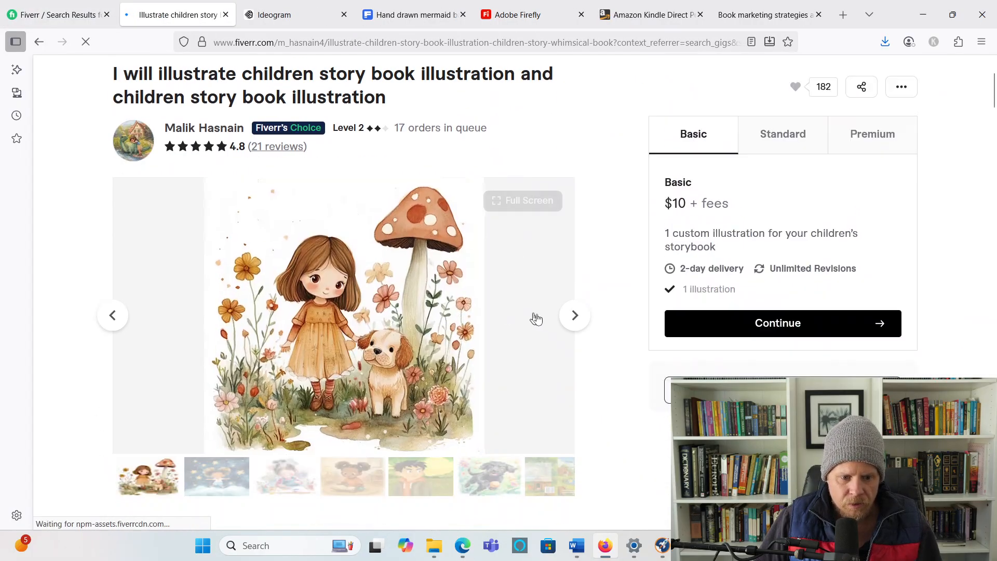
{"action": "scroll", "coordinate": [570, 324], "scroll_direction": "up", "scroll_amount": 3}
{"action": "scroll", "coordinate": [571, 325], "scroll_direction": "down", "scroll_amount": 3}
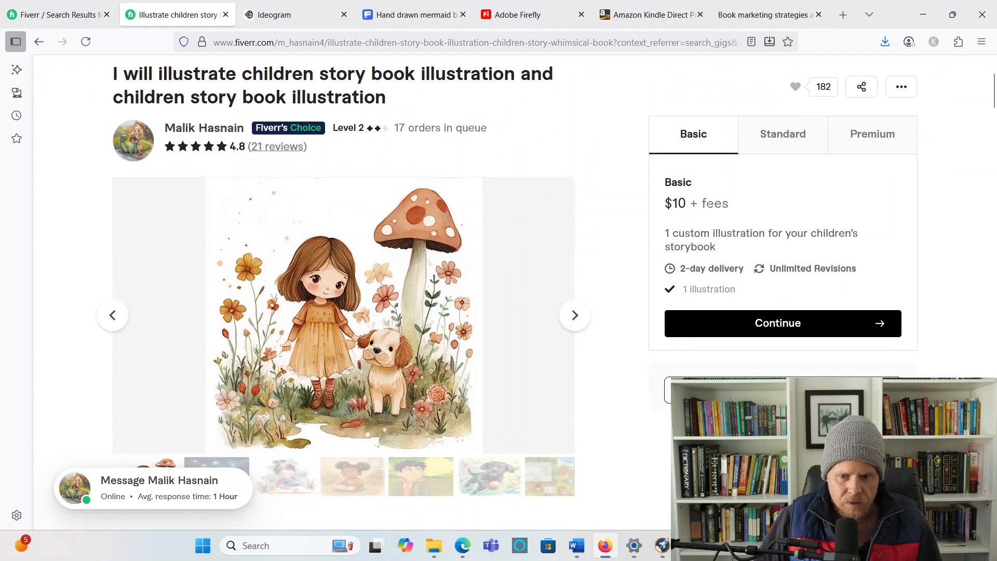
Step: Switch to Ideogram, review the cover prompt for "The Mermaid Who Forgot How to Swim" and its aspect ratios, and generate the images
{"action": "left_click", "coordinate": [295, 20]}
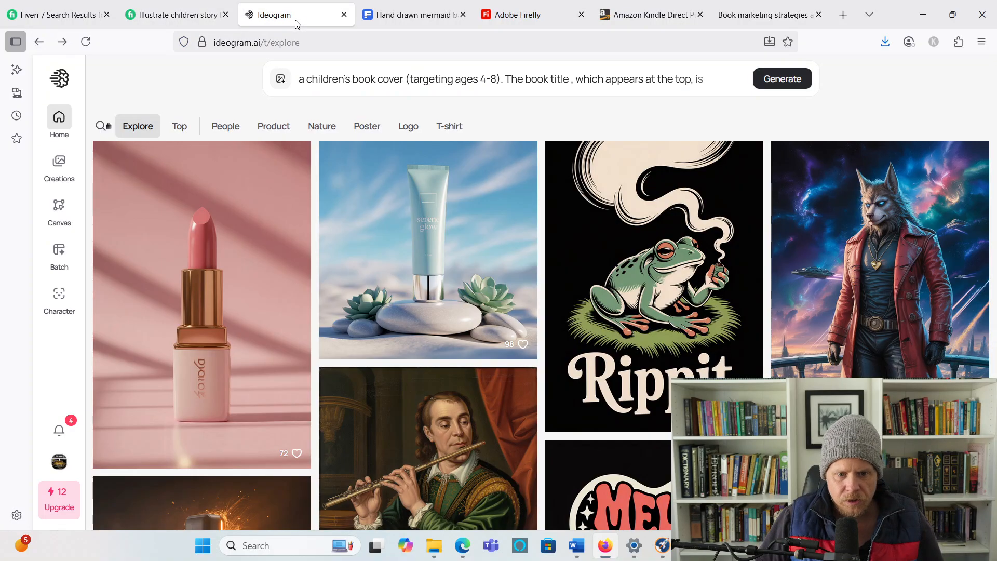
{"action": "scroll", "coordinate": [201, 85], "scroll_direction": "up", "scroll_amount": 3}
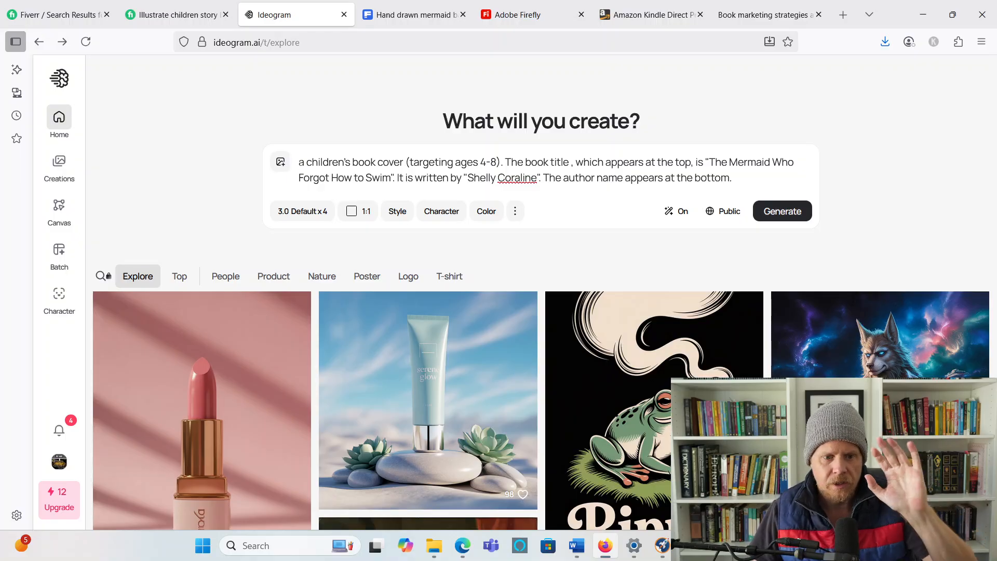
{"action": "left_click_drag", "start_coordinate": [299, 162], "coordinate": [749, 178]}
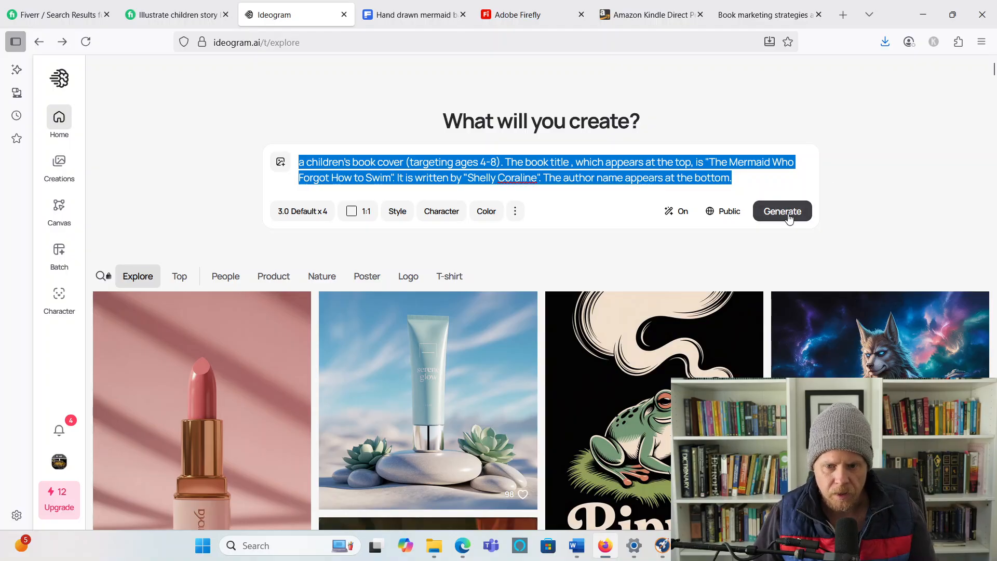
{"action": "left_click", "coordinate": [370, 213]}
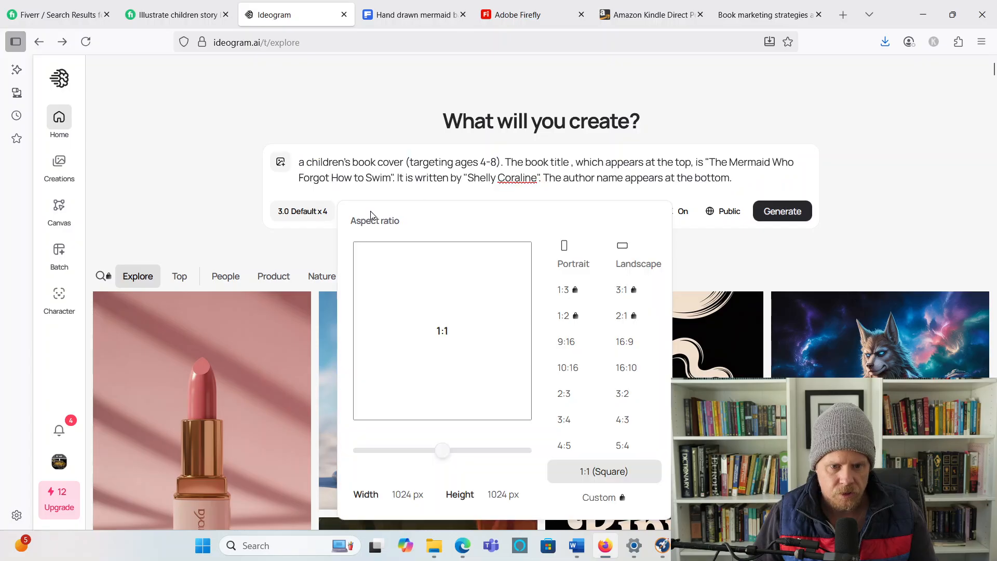
{"action": "left_click", "coordinate": [224, 222]}
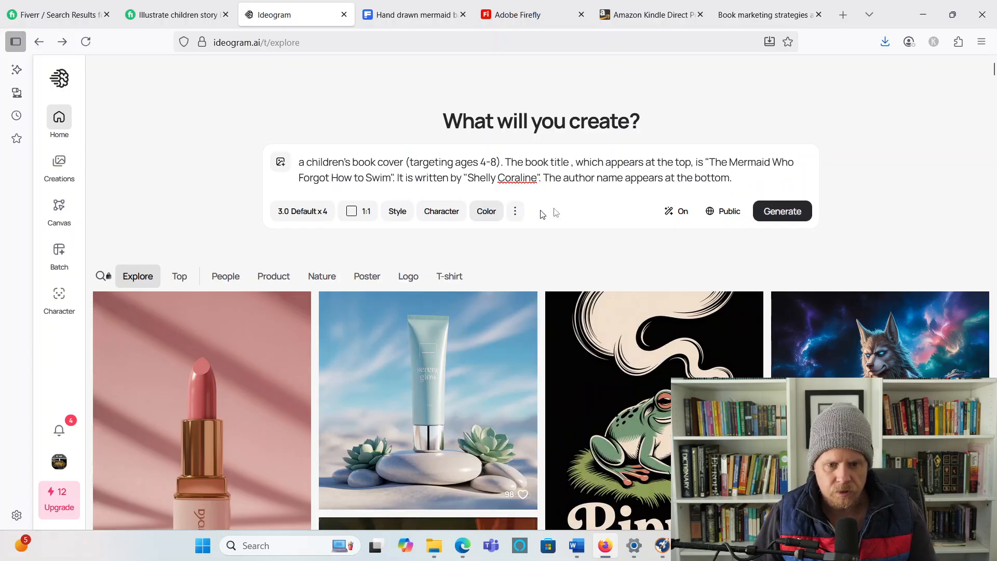
{"action": "left_click", "coordinate": [786, 217]}
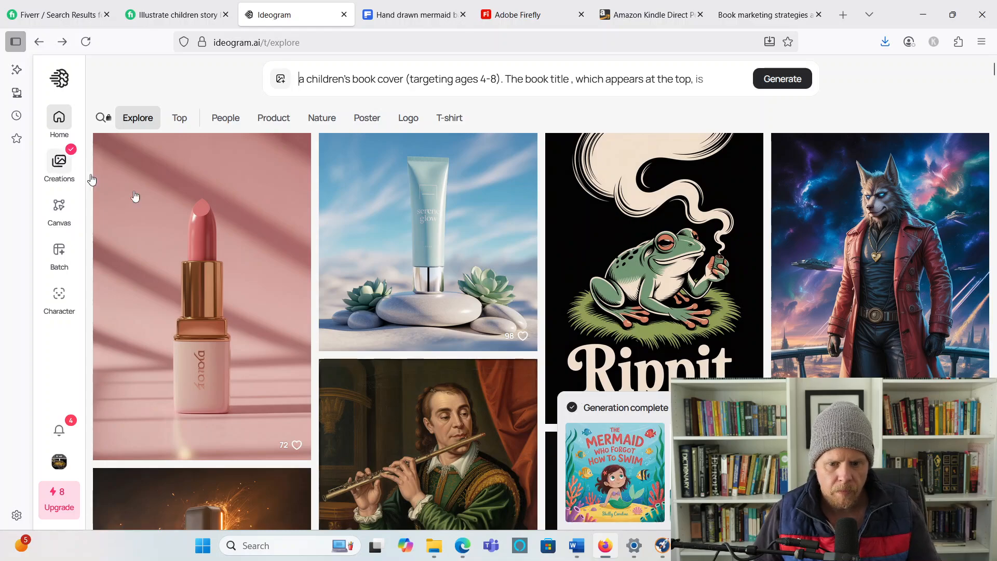
Step: Open the newly generated cover with the pink-haired mermaid sitting on a rock for a closer look
{"action": "scroll", "coordinate": [720, 472], "scroll_direction": "down", "scroll_amount": 1}
{"action": "scroll", "coordinate": [720, 472], "scroll_direction": "up", "scroll_amount": 1}
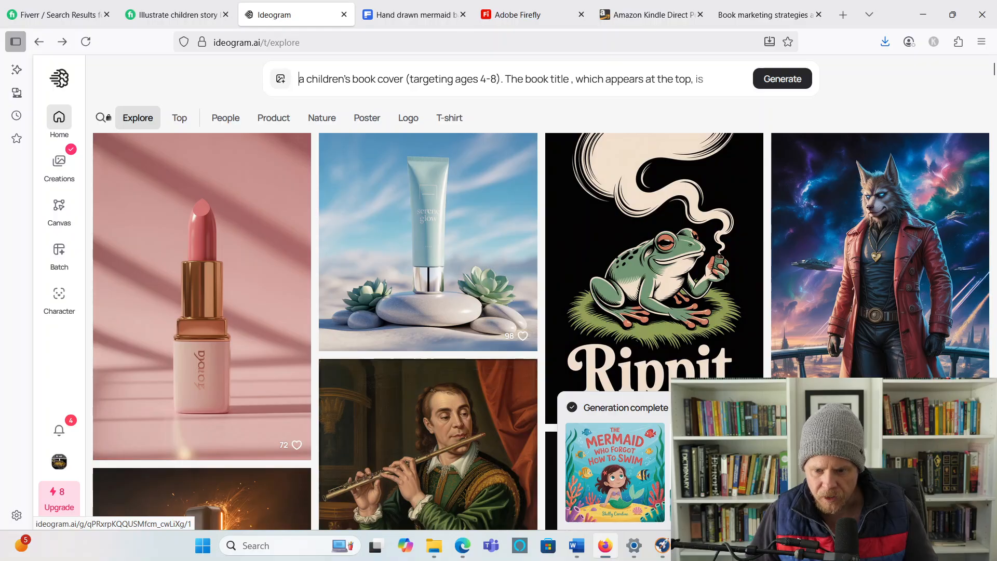
{"action": "left_click", "coordinate": [720, 472]}
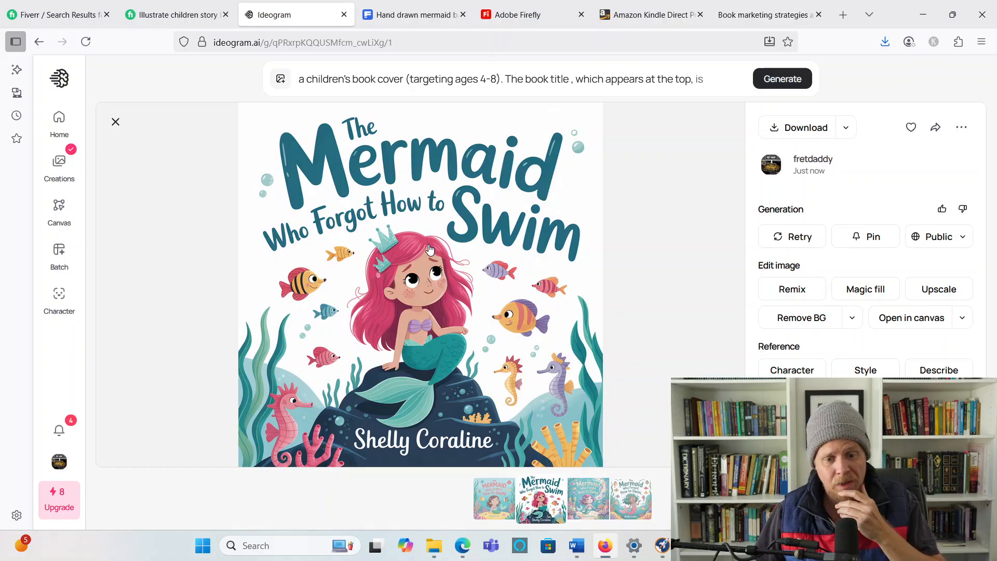
Step: Switch to Freepik, return to its home page and search for "mermaid"
{"action": "left_click", "coordinate": [400, 16]}
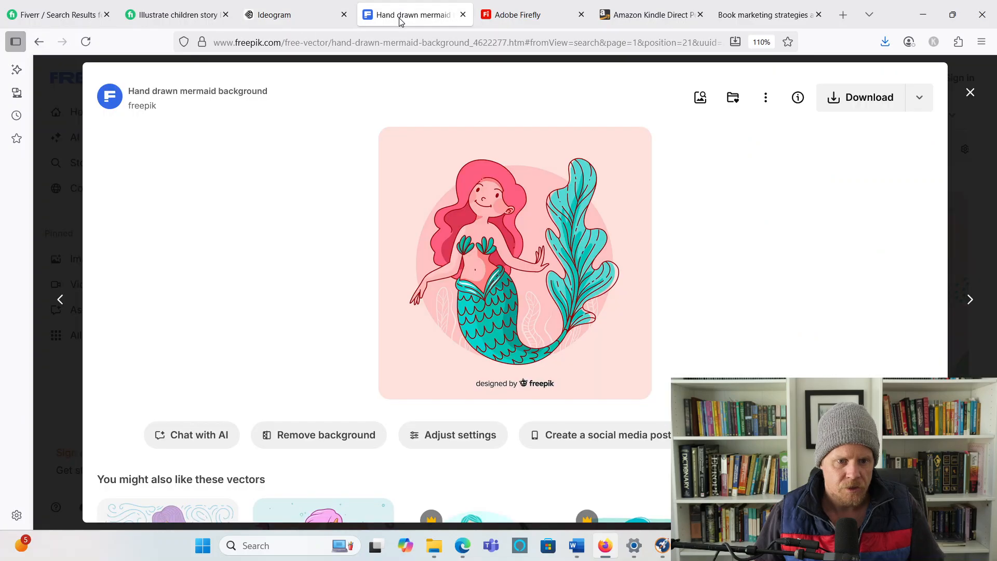
{"action": "left_click", "coordinate": [964, 102]}
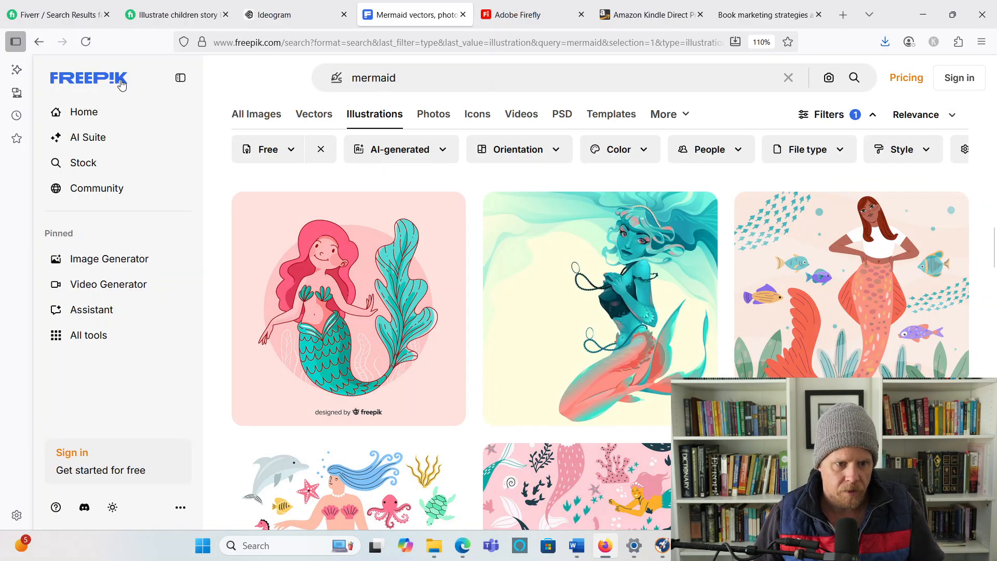
{"action": "left_click", "coordinate": [121, 85]}
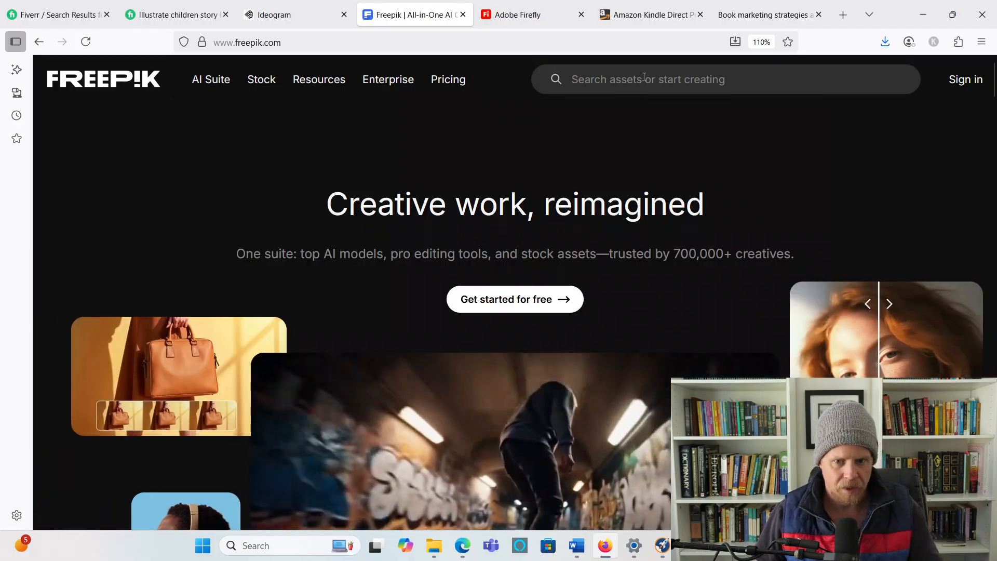
{"action": "left_click", "coordinate": [644, 77]}
{"action": "type", "text": "mer"}
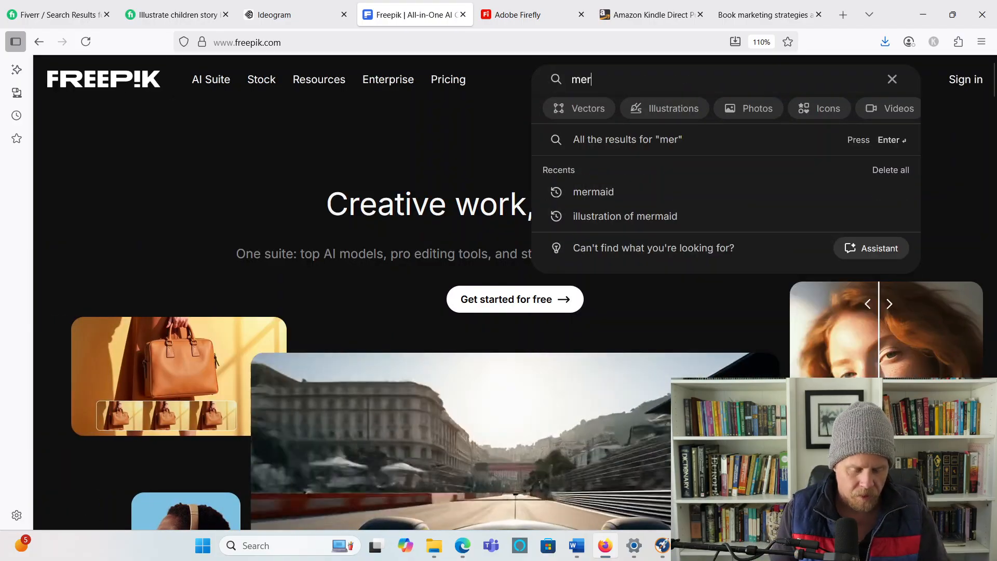
{"action": "type", "text": "maid"}
{"action": "key", "text": "Return"}
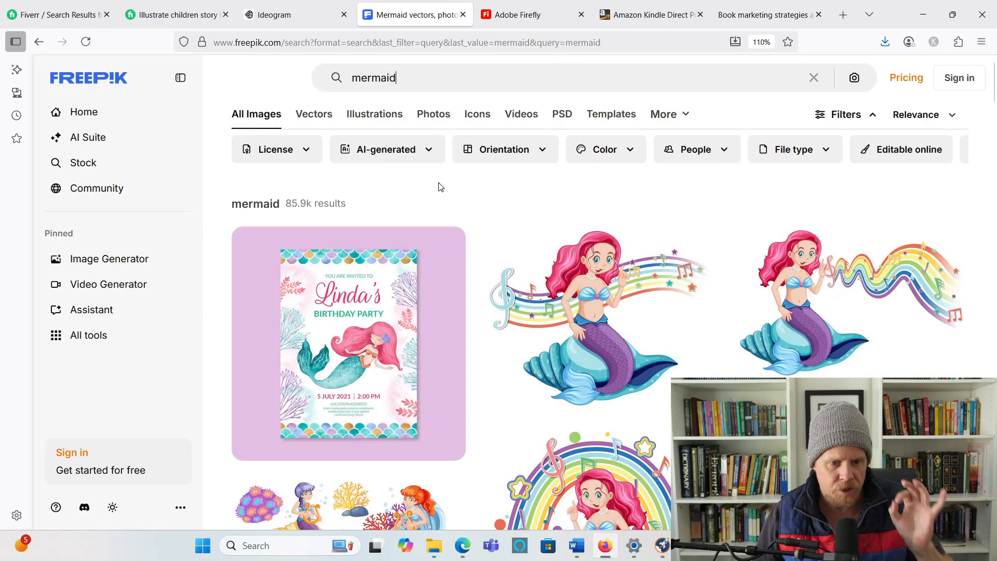
Step: Limit the mermaid results to the Free license and the Illustrations category
{"action": "left_click", "coordinate": [281, 157]}
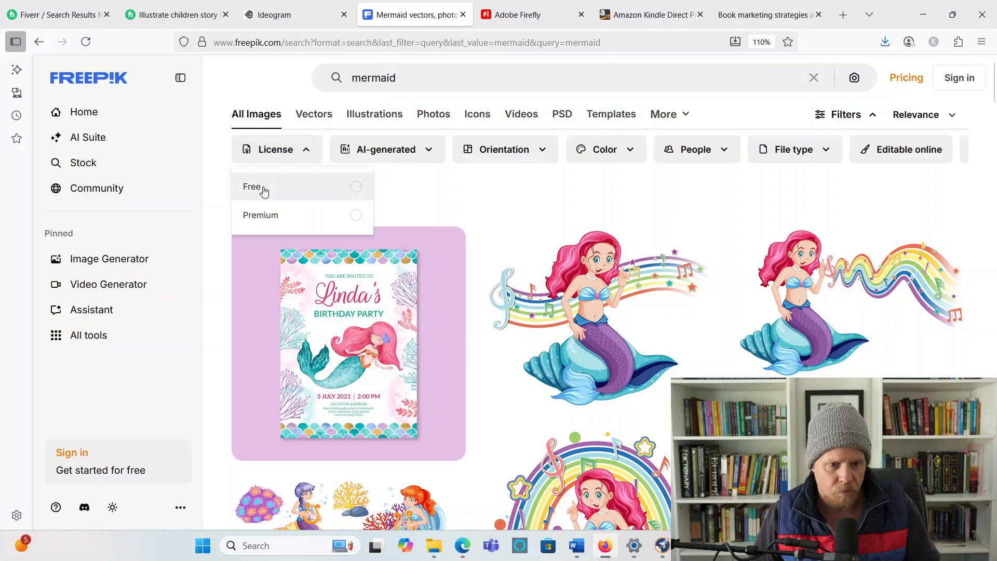
{"action": "left_click", "coordinate": [260, 189]}
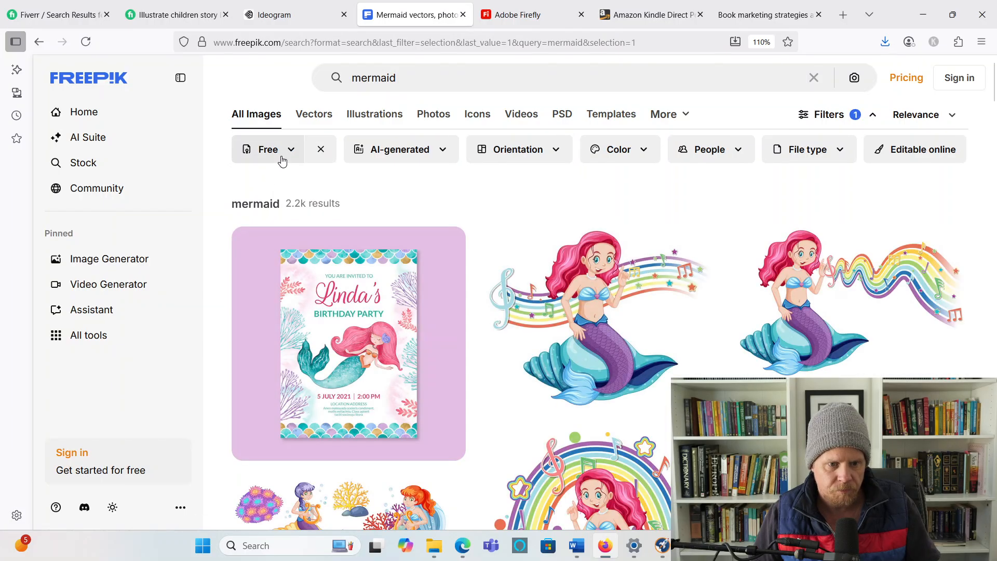
{"action": "left_click", "coordinate": [376, 117]}
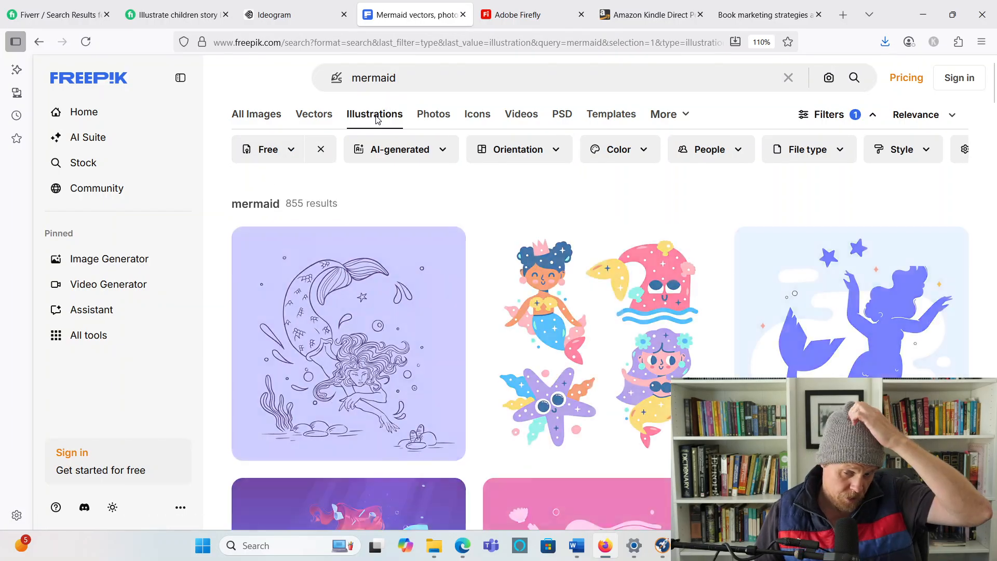
Step: Browse the free mermaid illustrations and open "Hand drawn mermaid background", the pink-haired mermaid beside tall seaweed
{"action": "scroll", "coordinate": [598, 298], "scroll_direction": "down", "scroll_amount": 15}
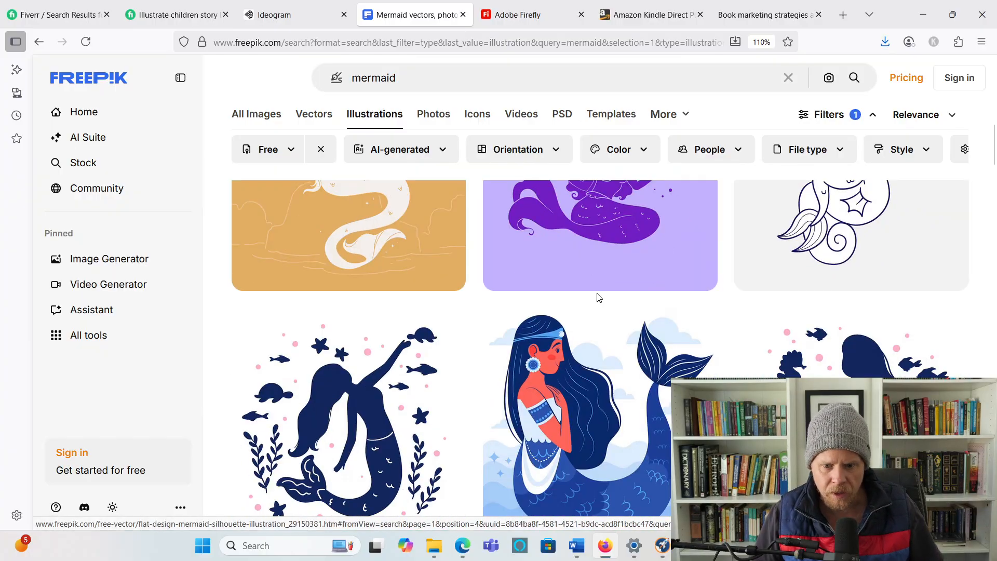
{"action": "scroll", "coordinate": [597, 298], "scroll_direction": "down", "scroll_amount": 15}
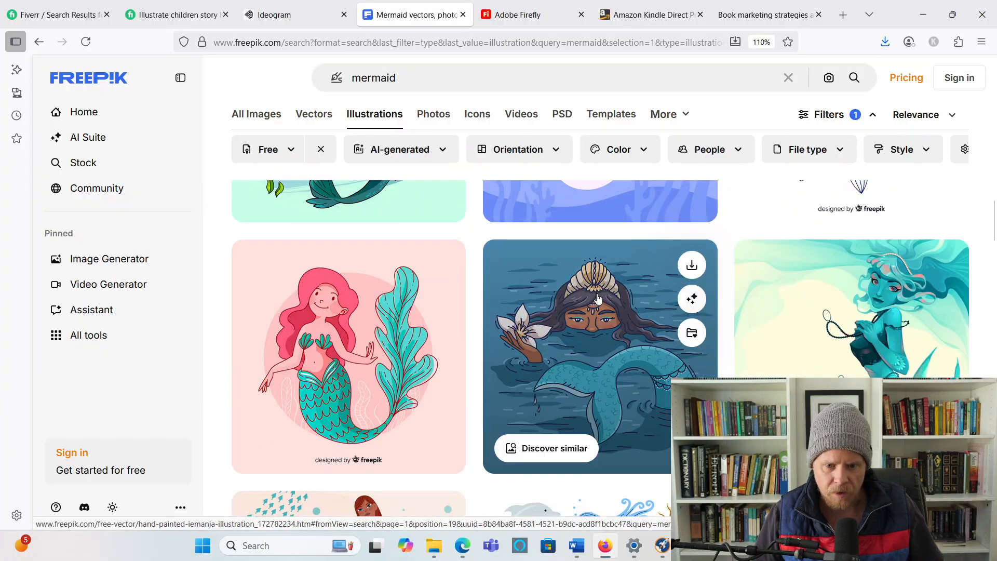
{"action": "scroll", "coordinate": [598, 298], "scroll_direction": "down", "scroll_amount": 7}
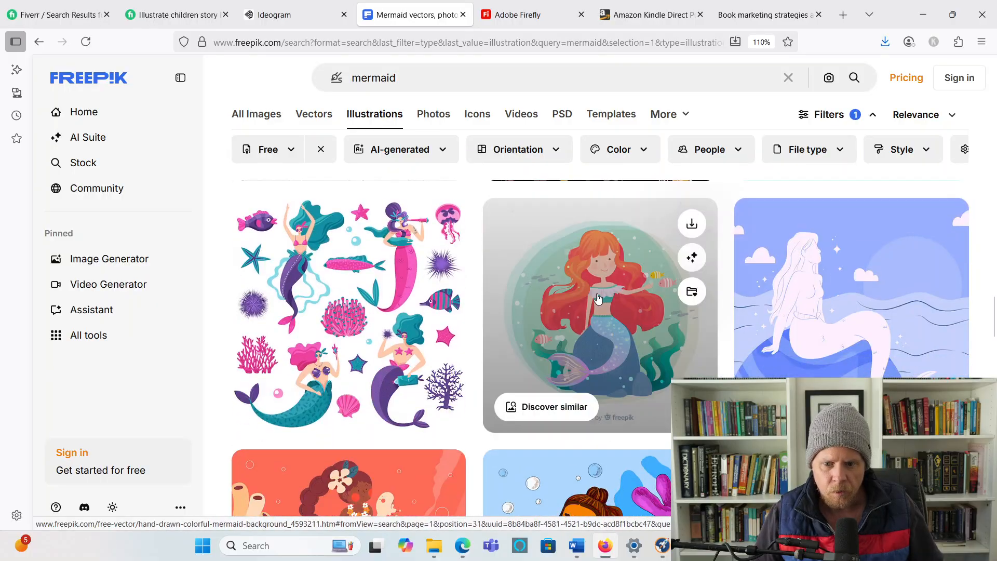
{"action": "scroll", "coordinate": [815, 304], "scroll_direction": "down", "scroll_amount": 9}
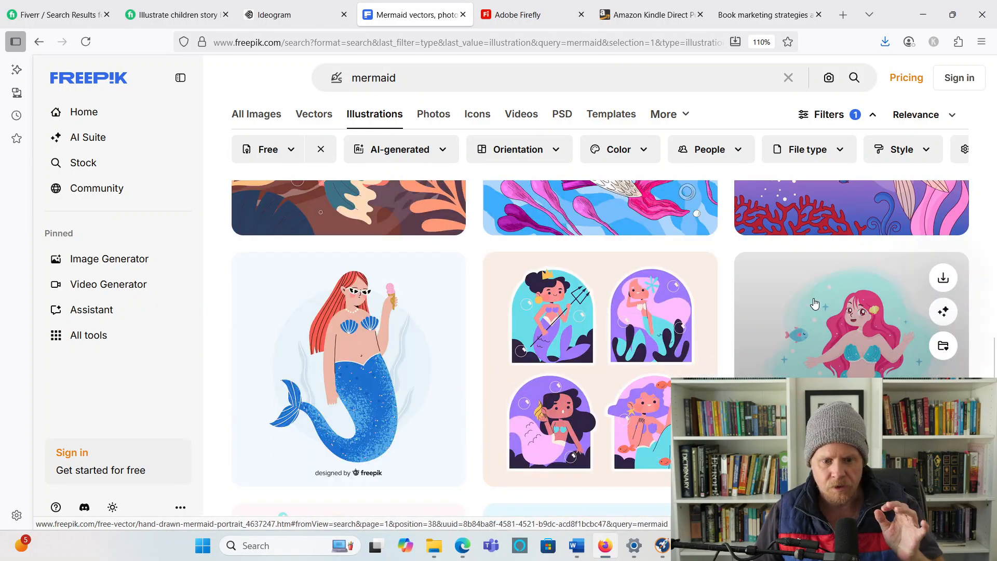
{"action": "scroll", "coordinate": [815, 304], "scroll_direction": "down", "scroll_amount": 3}
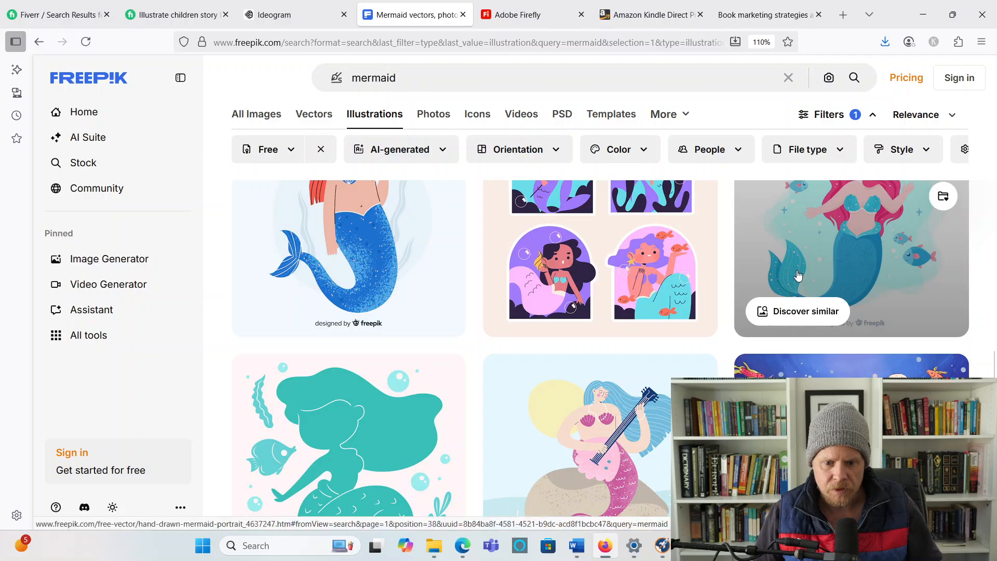
{"action": "scroll", "coordinate": [798, 275], "scroll_direction": "down", "scroll_amount": 15}
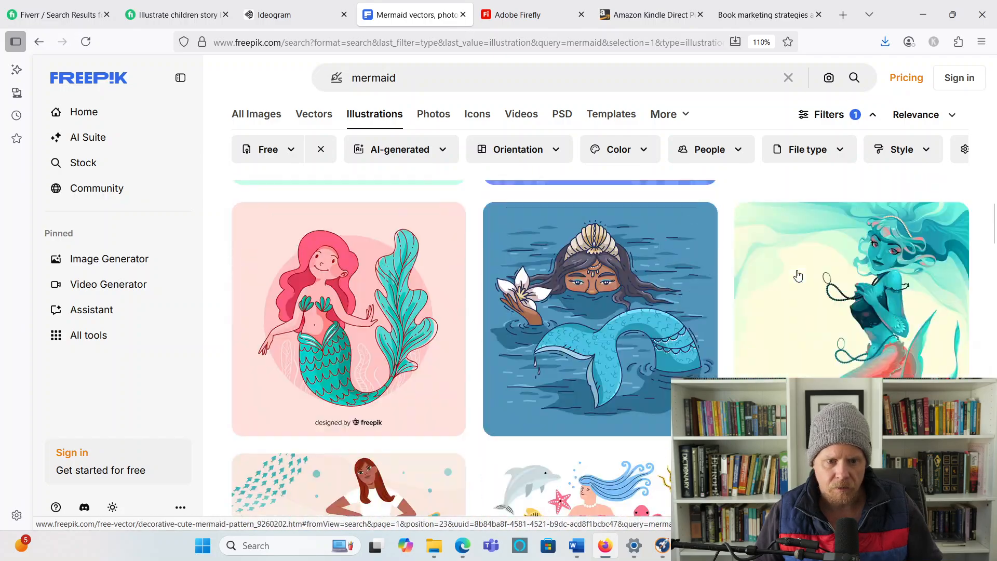
{"action": "scroll", "coordinate": [783, 276], "scroll_direction": "up", "scroll_amount": 2}
{"action": "scroll", "coordinate": [385, 312], "scroll_direction": "down", "scroll_amount": 1}
{"action": "left_click", "coordinate": [385, 338]}
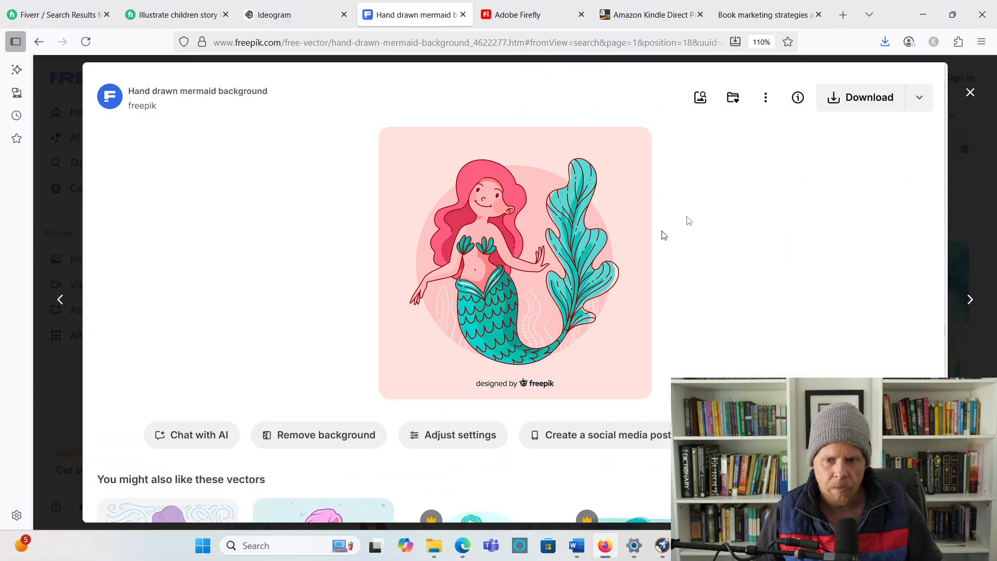
Step: Download the mermaid illustration as a JPG and open the downloaded file
{"action": "left_click", "coordinate": [920, 108]}
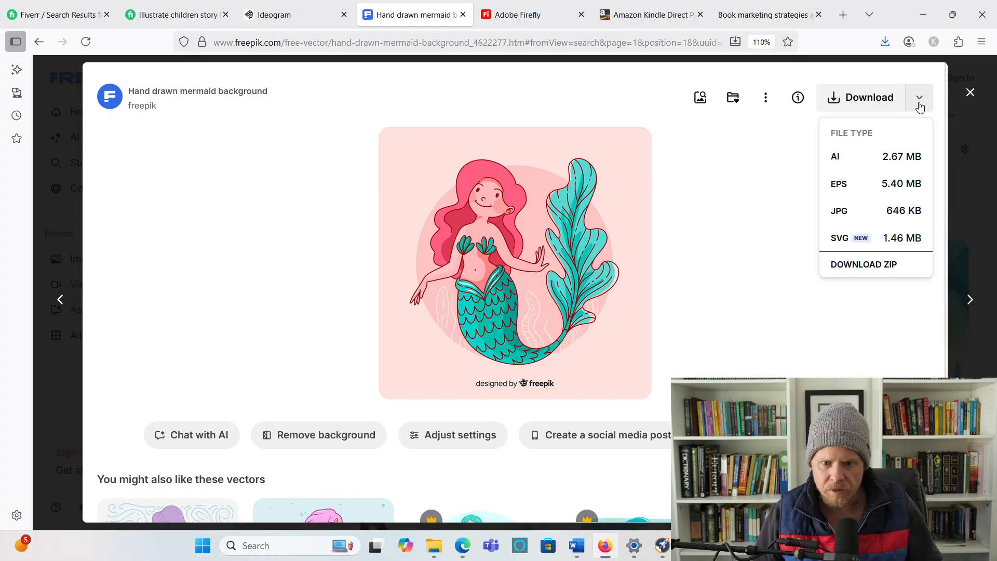
{"action": "left_click", "coordinate": [855, 215]}
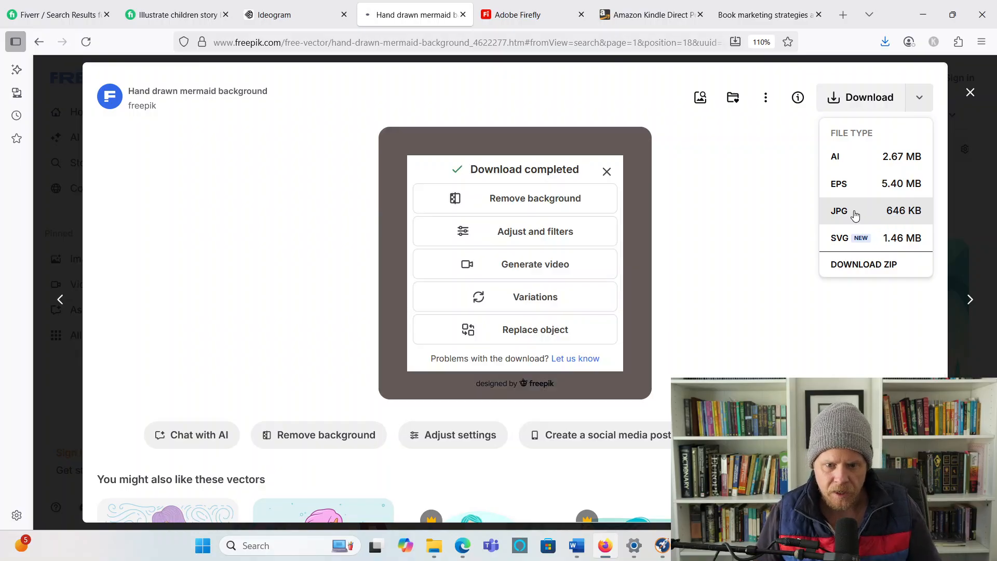
{"action": "left_click", "coordinate": [627, 192]}
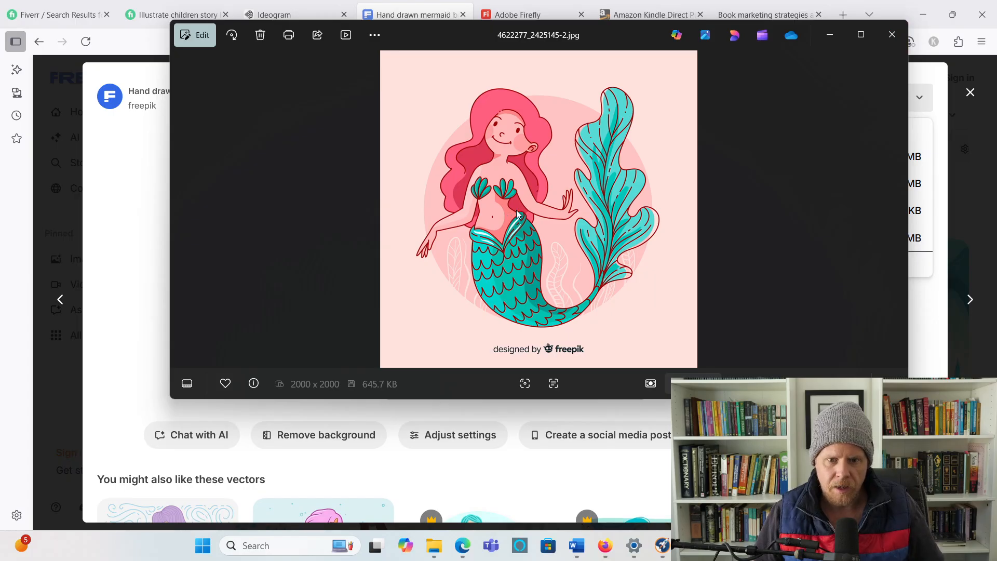
Step: Switch to Adobe Firefly and select Firefly Image 3 as the image generation model
{"action": "left_click", "coordinate": [506, 15]}
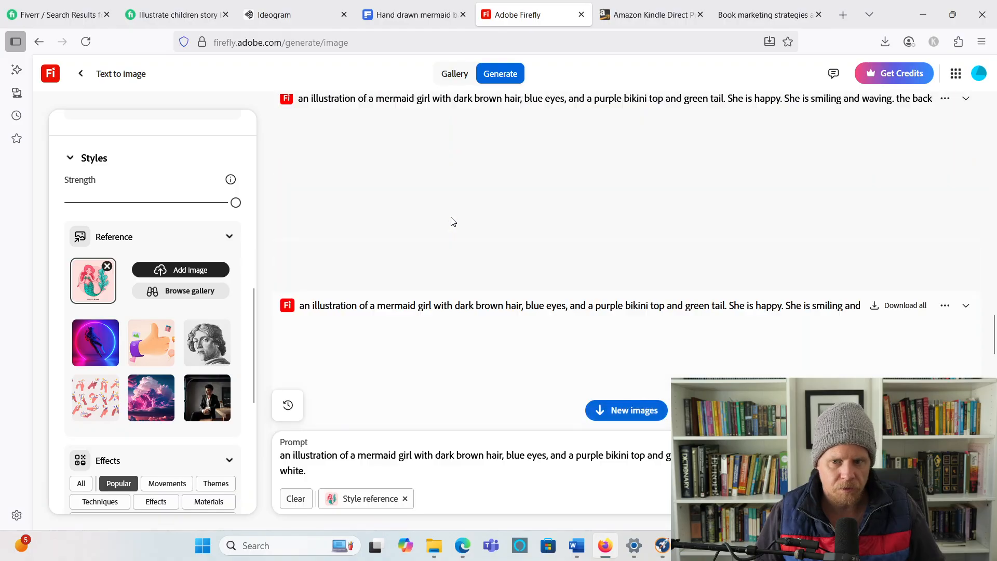
{"action": "scroll", "coordinate": [452, 222], "scroll_direction": "down", "scroll_amount": 3}
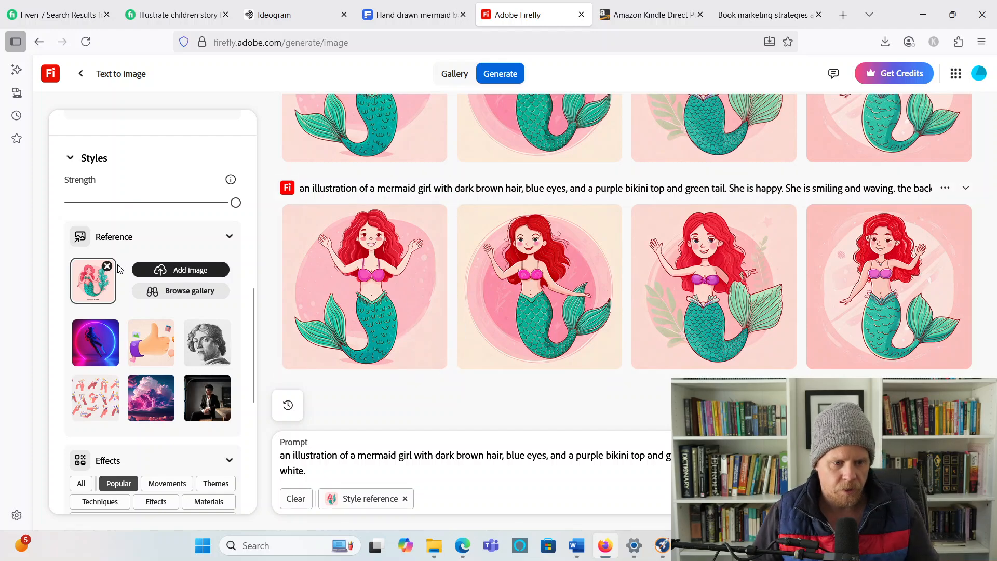
{"action": "scroll", "coordinate": [161, 201], "scroll_direction": "up", "scroll_amount": 5}
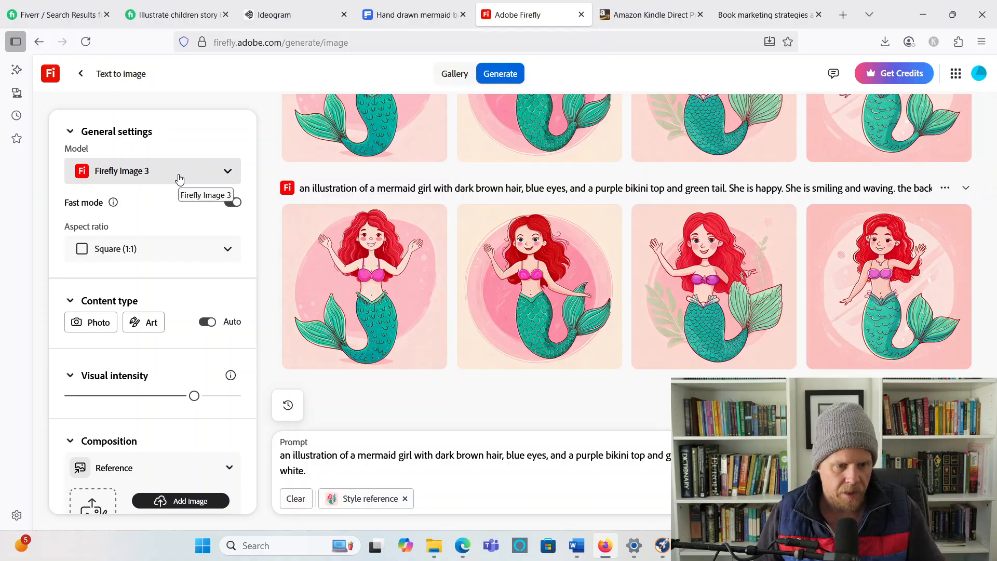
{"action": "left_click", "coordinate": [180, 179]}
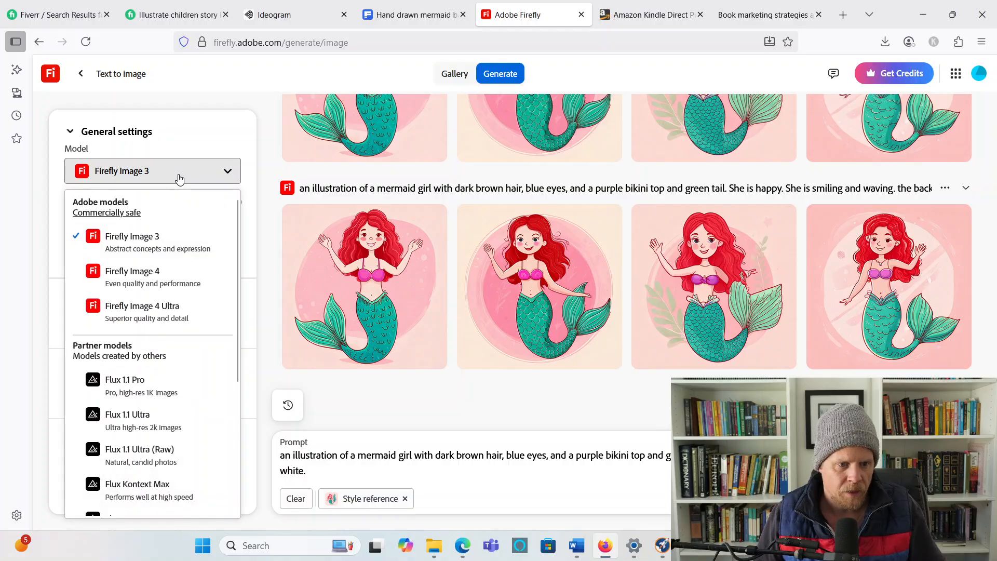
{"action": "left_click", "coordinate": [151, 242]}
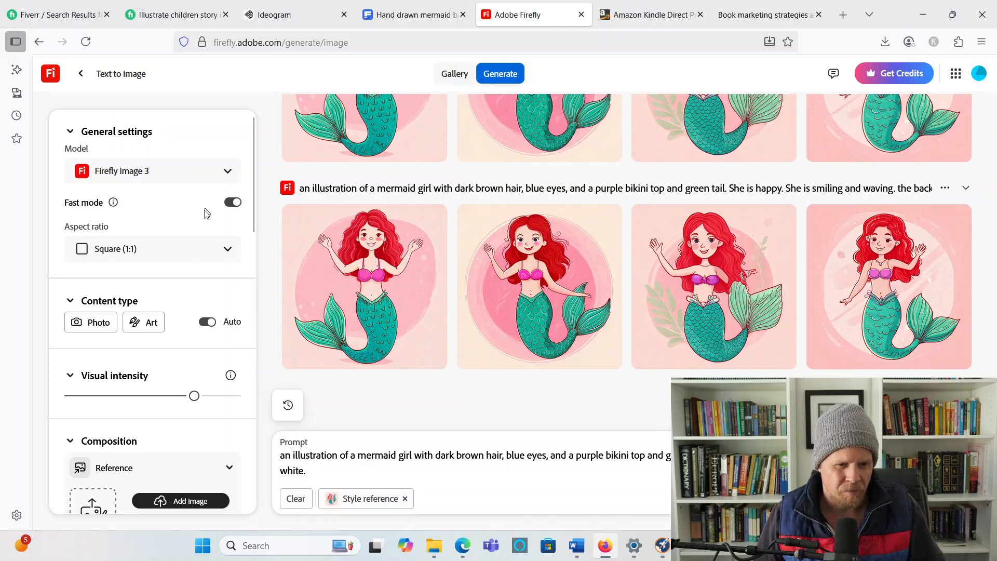
{"action": "left_click", "coordinate": [185, 254]}
{"action": "left_click", "coordinate": [180, 226]}
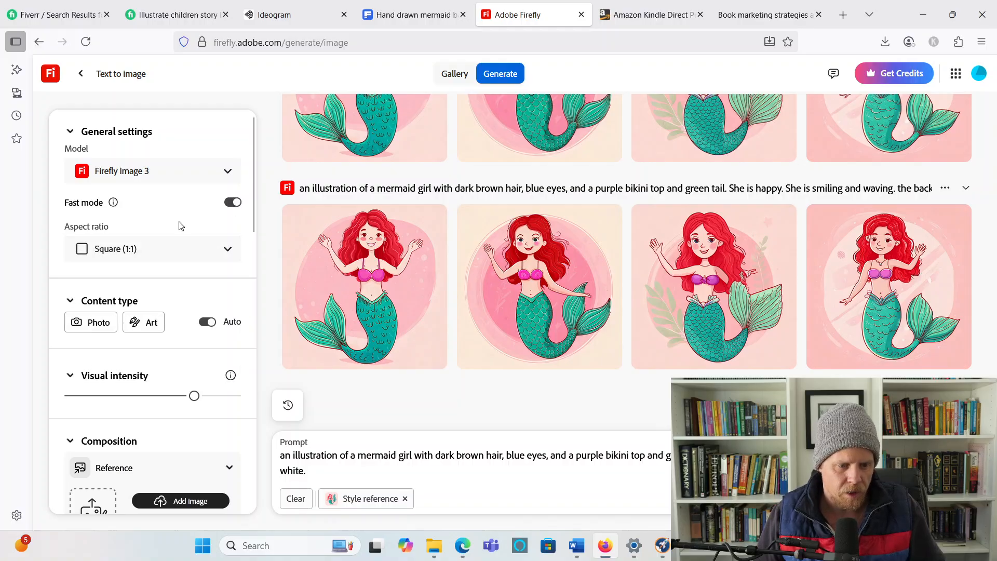
Step: Replace the style reference with the downloaded 4622277_2425145-2 JPG and generate images from the existing mermaid girl prompt
{"action": "scroll", "coordinate": [180, 226], "scroll_direction": "down", "scroll_amount": 9}
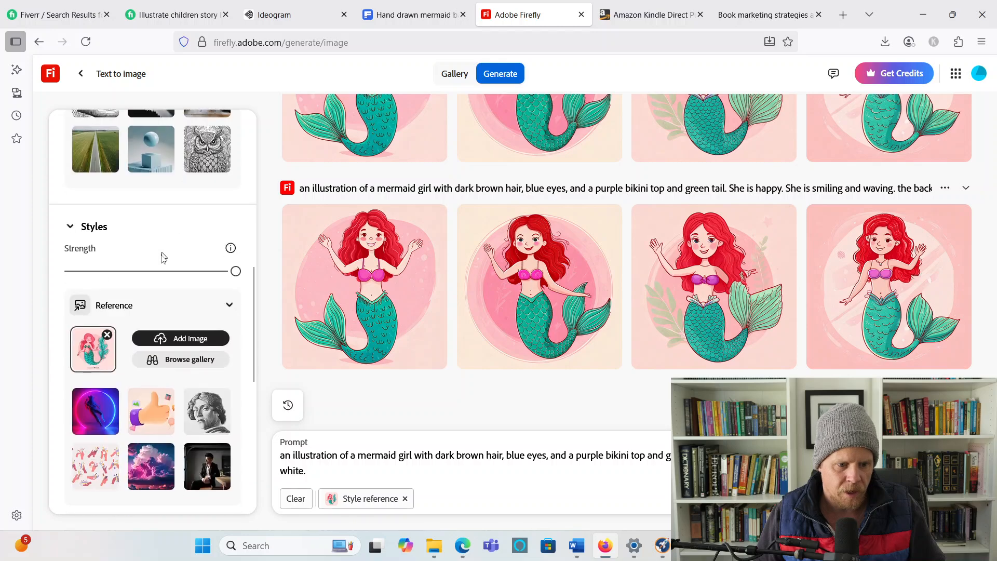
{"action": "left_click", "coordinate": [108, 335]}
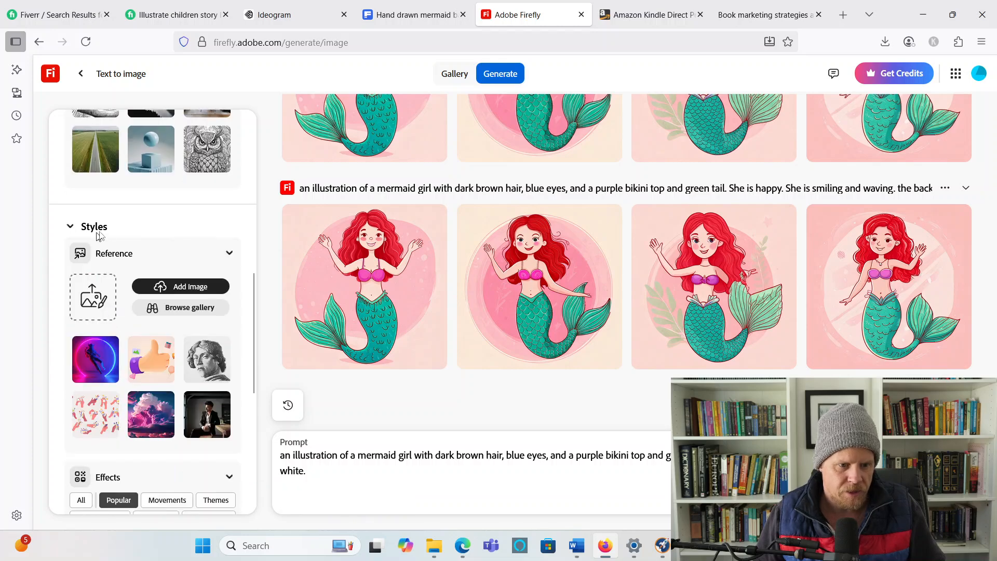
{"action": "left_click", "coordinate": [199, 292]}
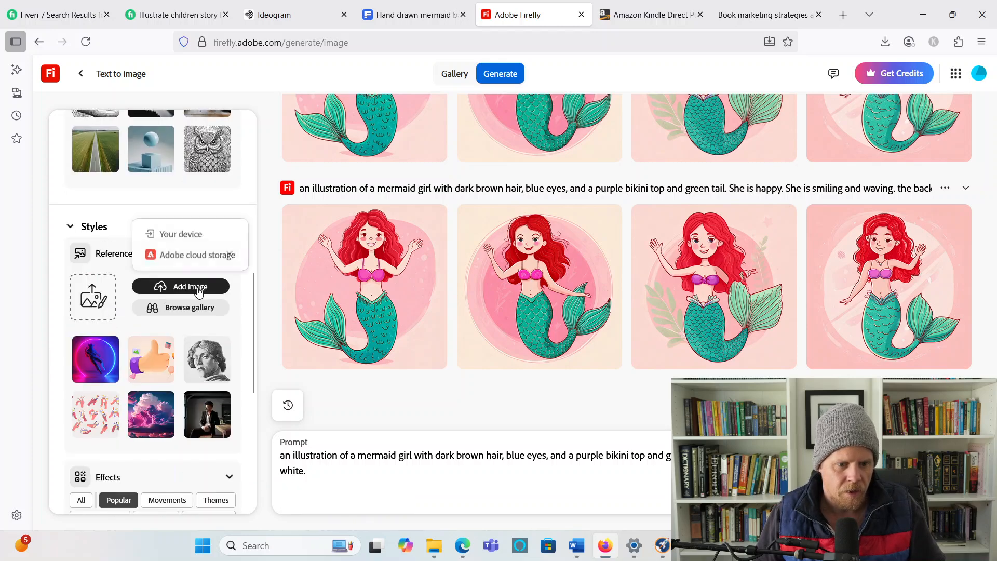
{"action": "left_click", "coordinate": [182, 234]}
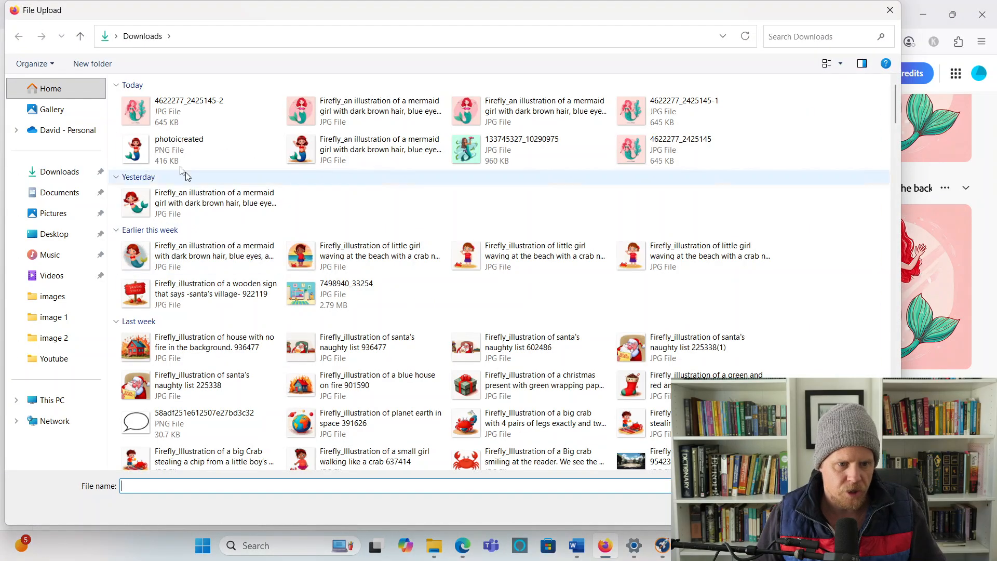
{"action": "double_click", "coordinate": [135, 120]}
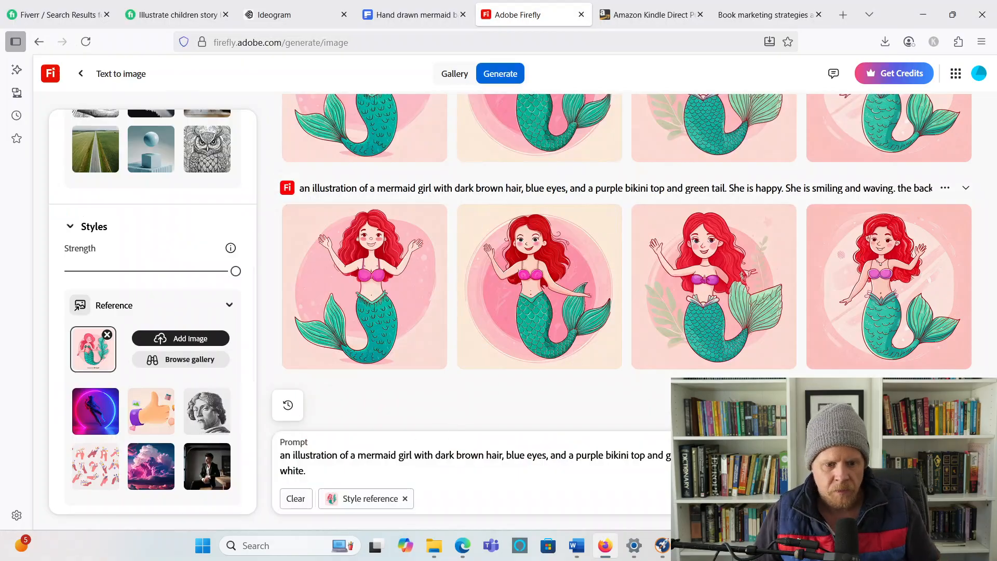
{"action": "triple_click", "coordinate": [280, 457]}
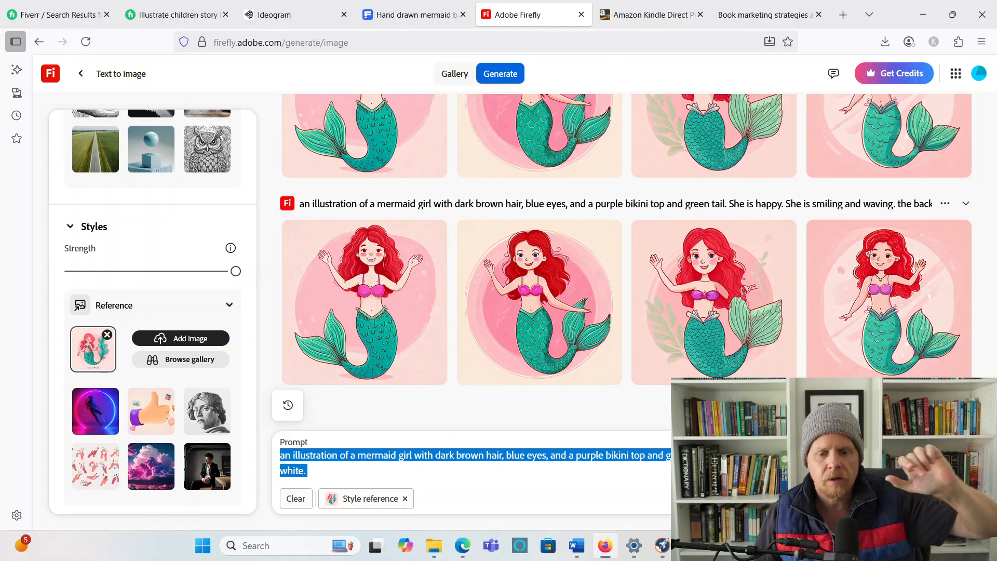
{"action": "key", "text": "Return"}
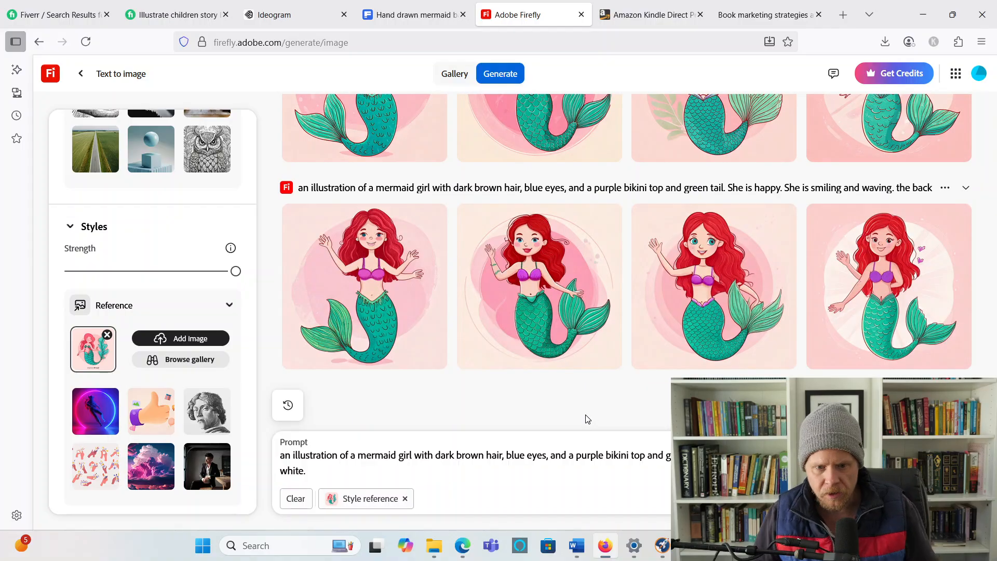
Step: View the original mermaid illustration on Freepik to compare its style, and return to Adobe Firefly
{"action": "left_click", "coordinate": [411, 16]}
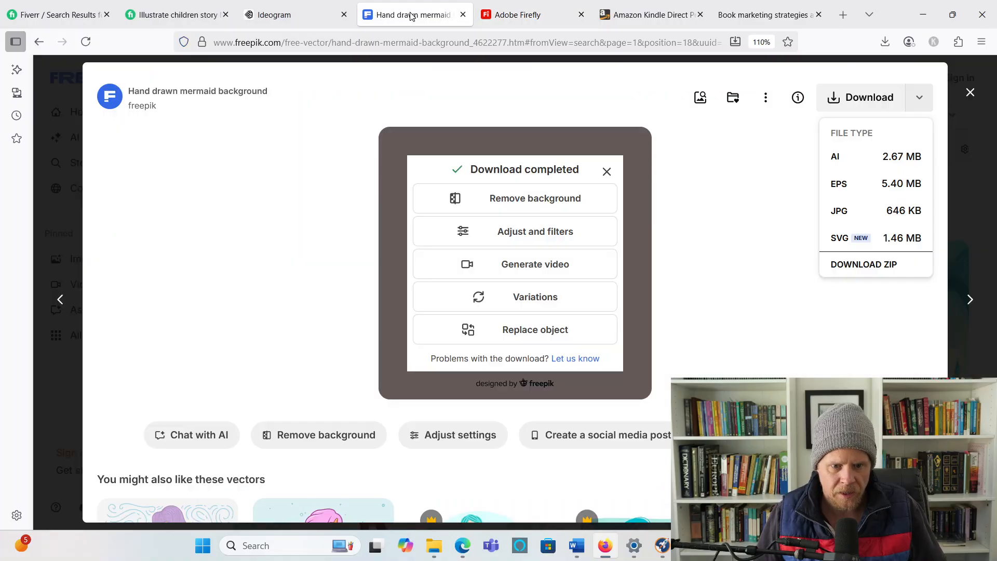
{"action": "left_click", "coordinate": [699, 200]}
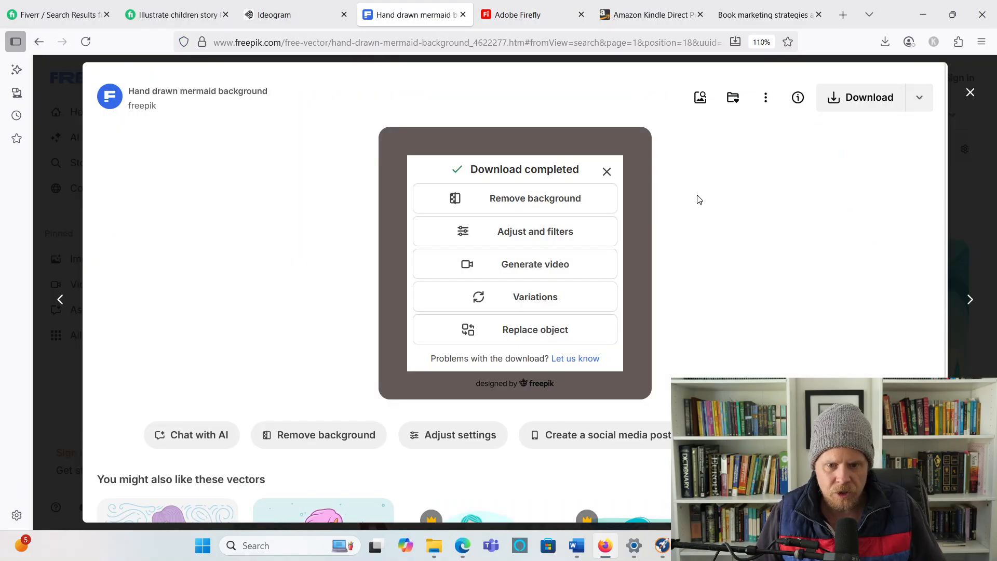
{"action": "left_click", "coordinate": [607, 172]}
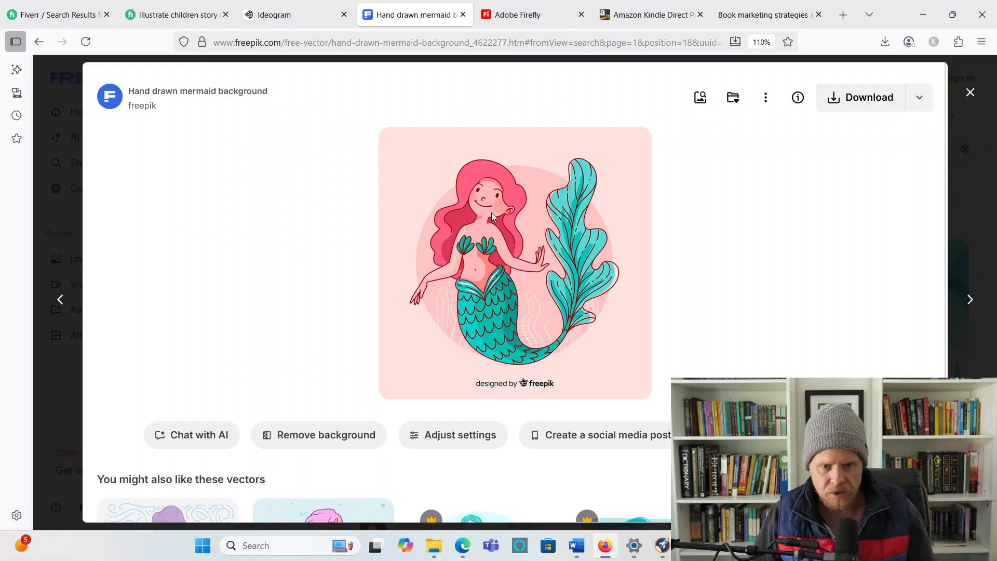
{"action": "left_click", "coordinate": [514, 15]}
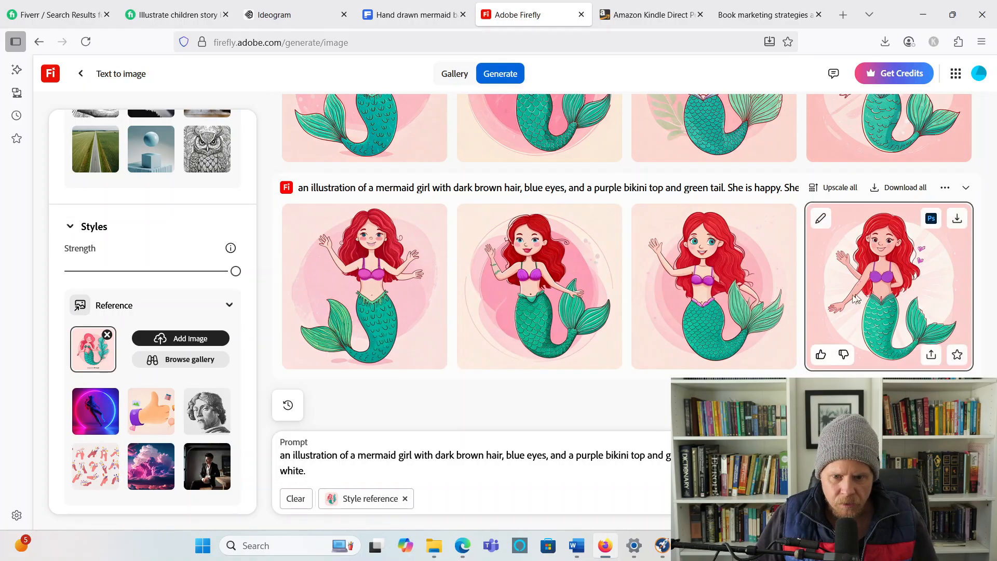
Step: Generate another set from the same mermaid prompt and inspect its first and third images enlarged
{"action": "left_click", "coordinate": [942, 498]}
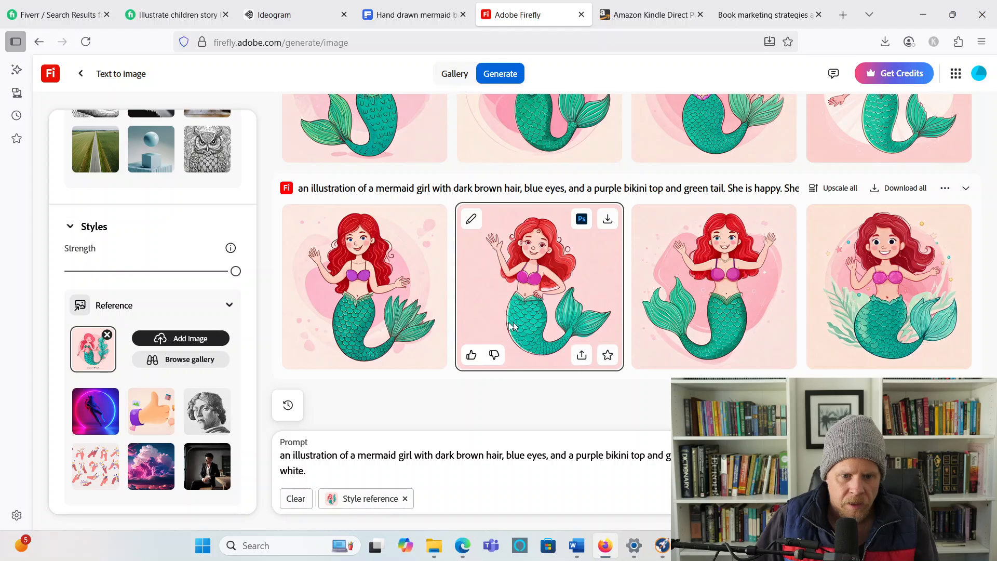
{"action": "left_click", "coordinate": [400, 266]}
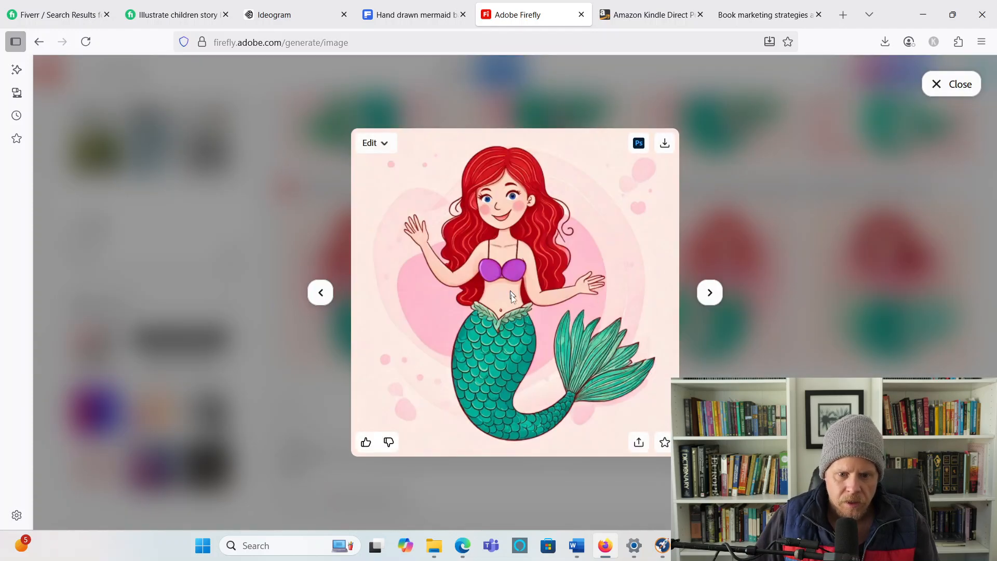
{"action": "left_click", "coordinate": [714, 367]}
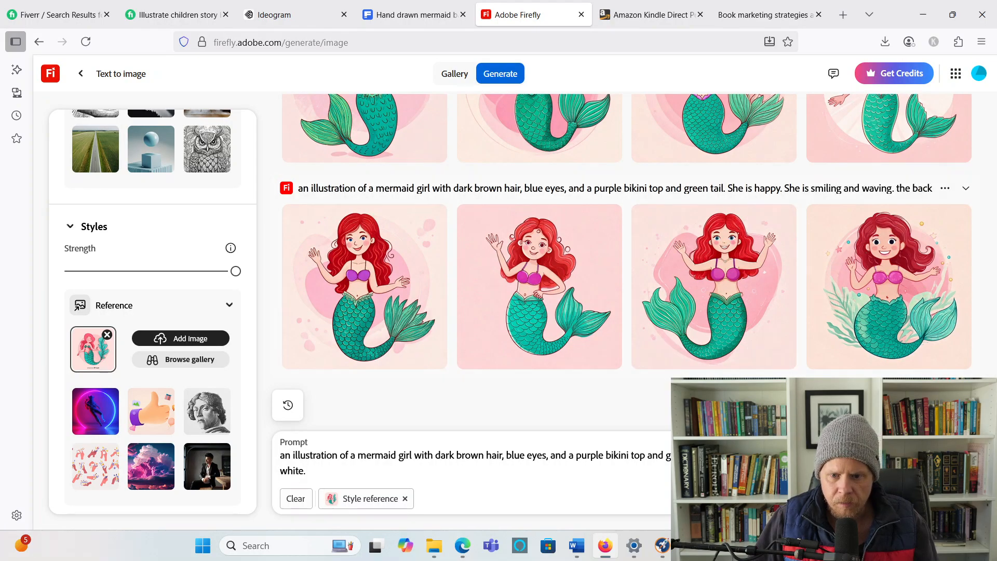
{"action": "left_click", "coordinate": [718, 320]}
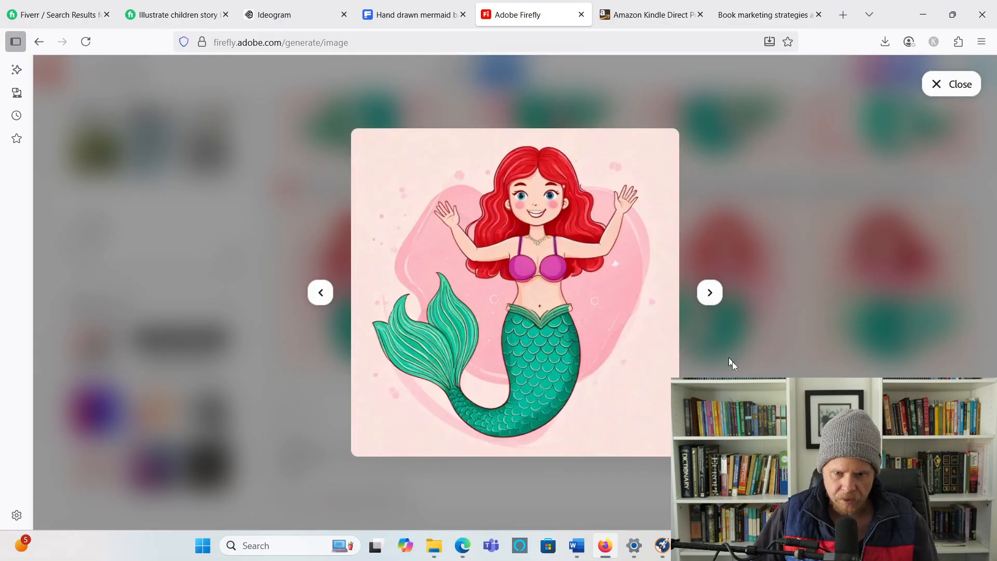
{"action": "left_click", "coordinate": [718, 341]}
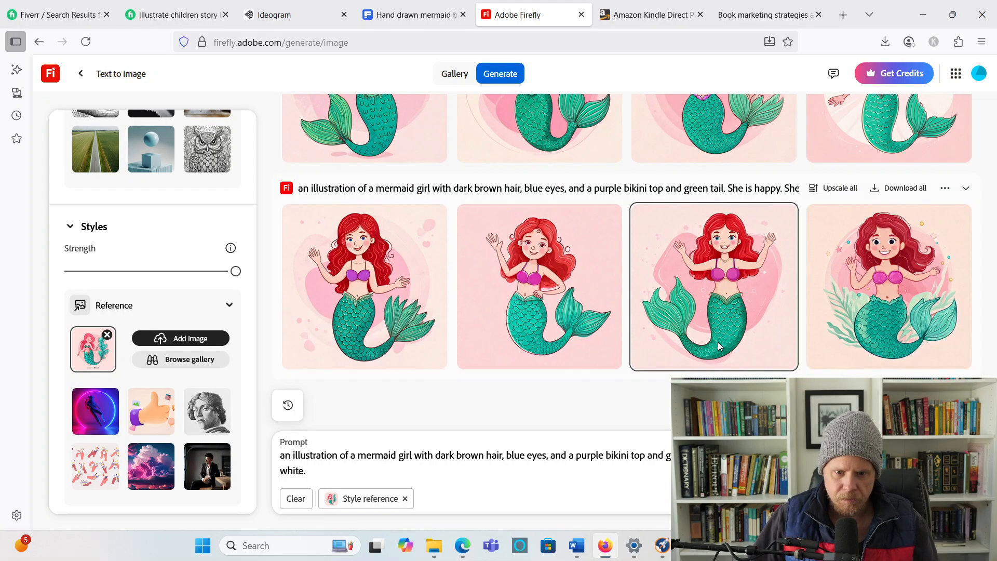
Step: Upscale all four new mermaid images and download the third one, the mermaid with both arms raised
{"action": "left_click", "coordinate": [840, 189]}
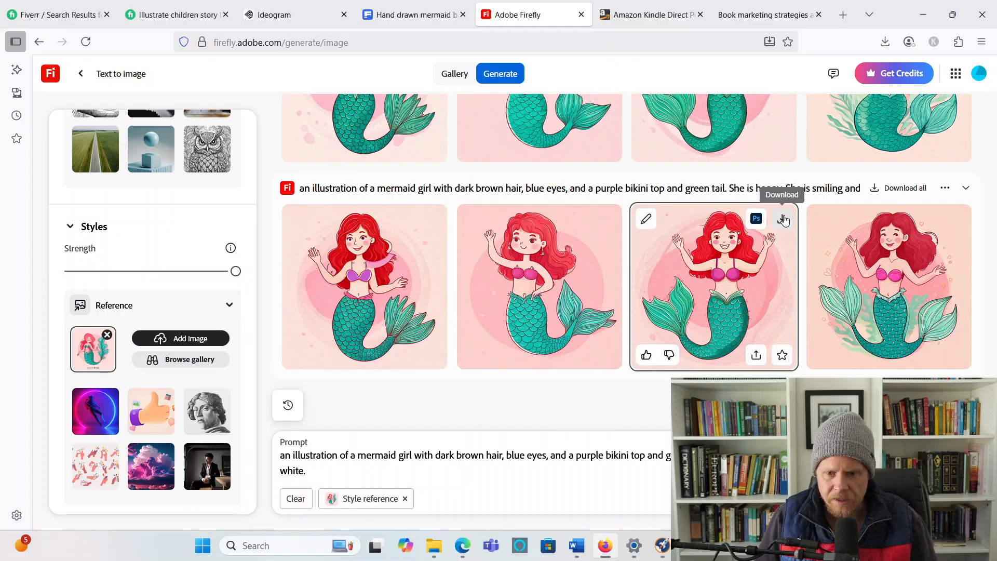
{"action": "left_click", "coordinate": [784, 217]}
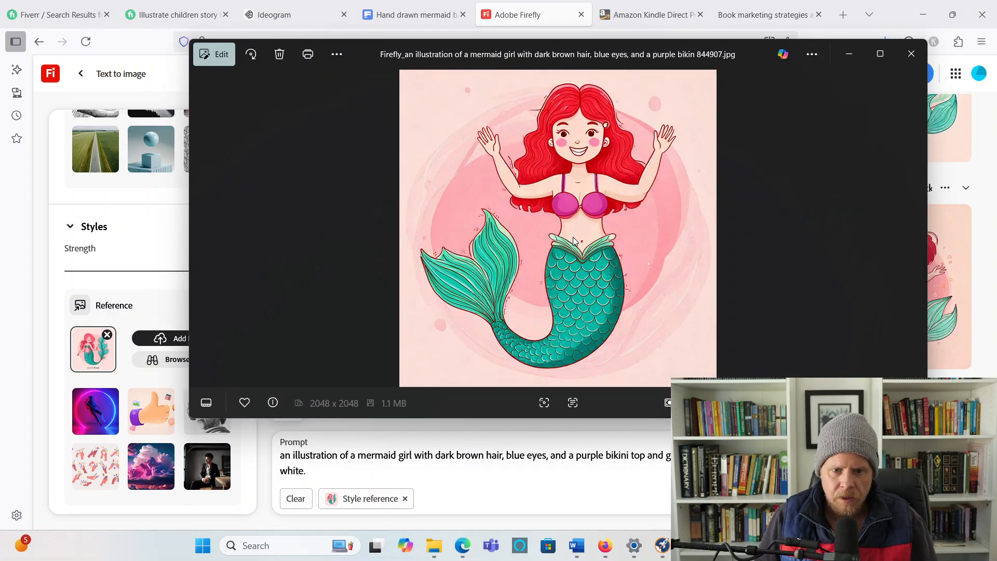
{"action": "right_click", "coordinate": [572, 237]}
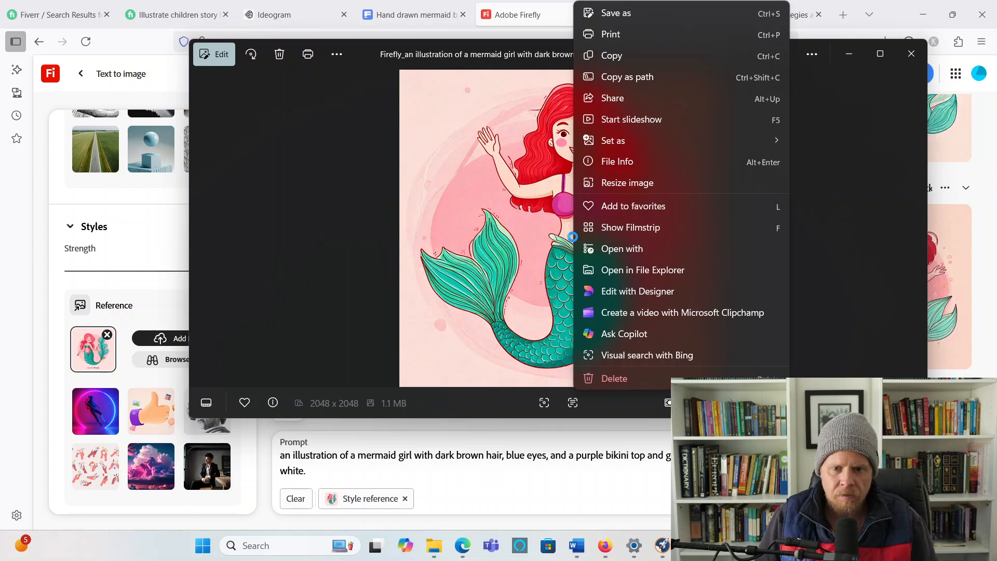
{"action": "left_click", "coordinate": [538, 227]}
{"action": "right_click", "coordinate": [591, 230]}
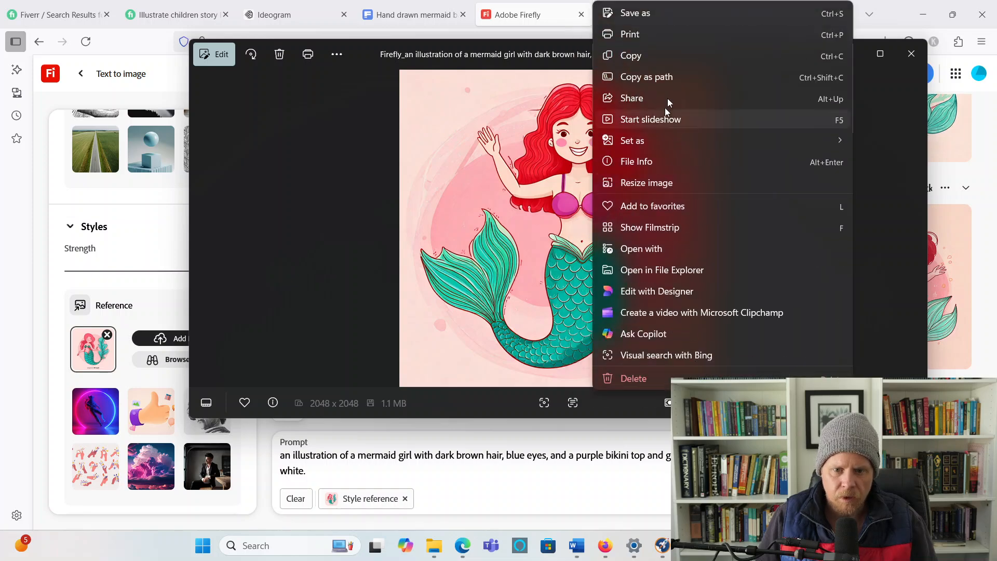
{"action": "left_click", "coordinate": [541, 226]}
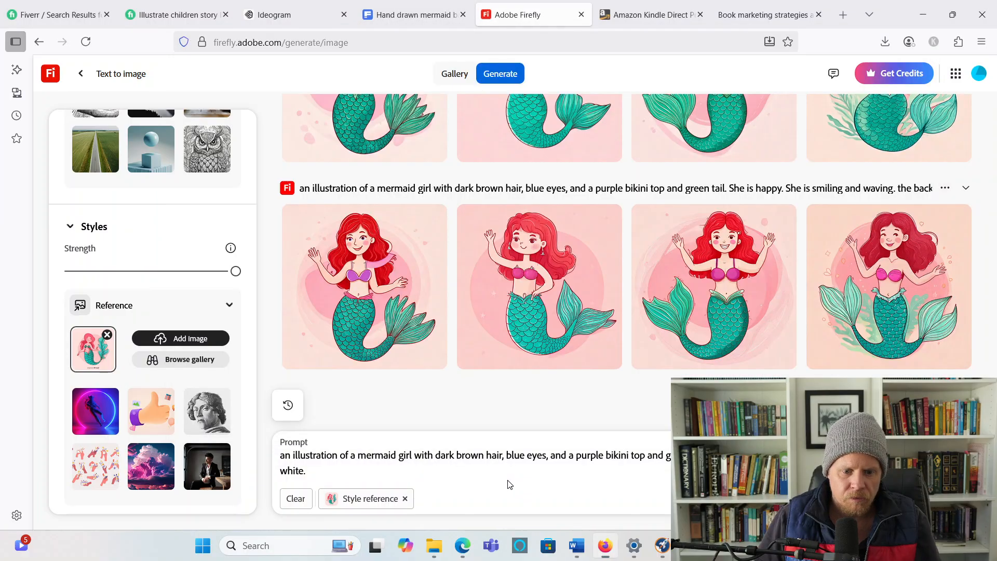
Step: Add "swimming fast sideways" after "green tail" in the mermaid prompt and generate a new set of images
{"action": "left_click", "coordinate": [509, 489]}
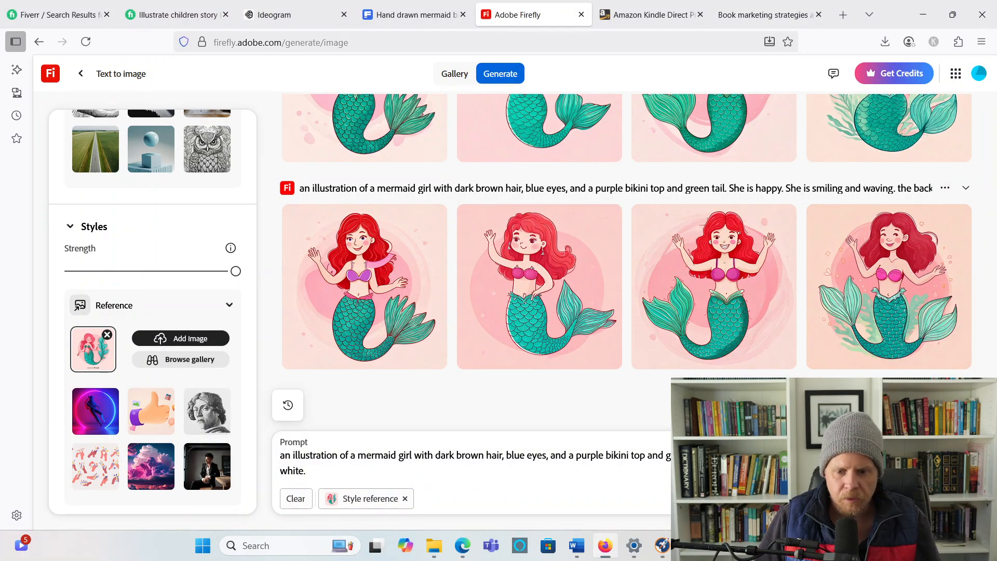
{"action": "triple_click", "coordinate": [727, 456]}
{"action": "left_click", "coordinate": [727, 456]}
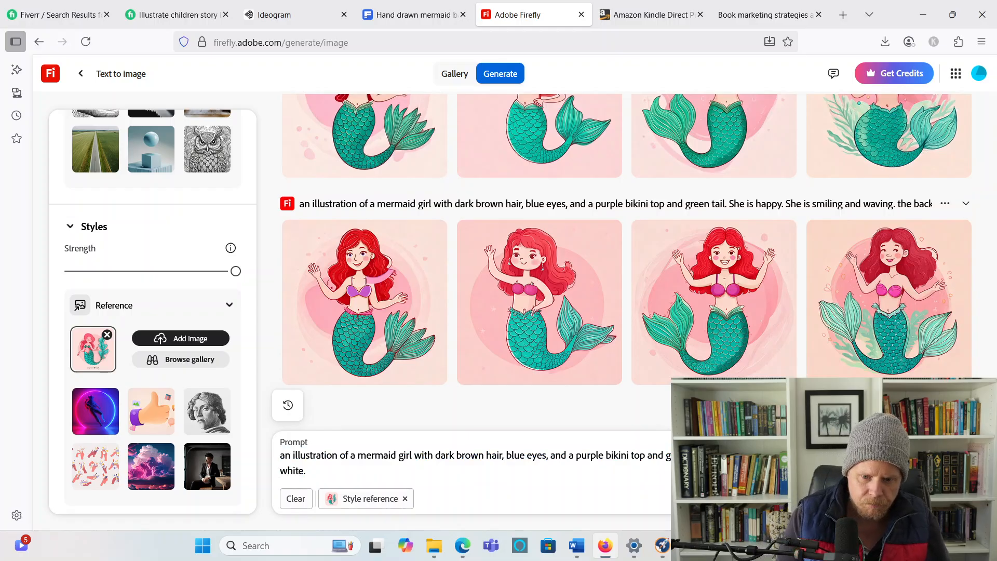
{"action": "type", "text": "background is "}
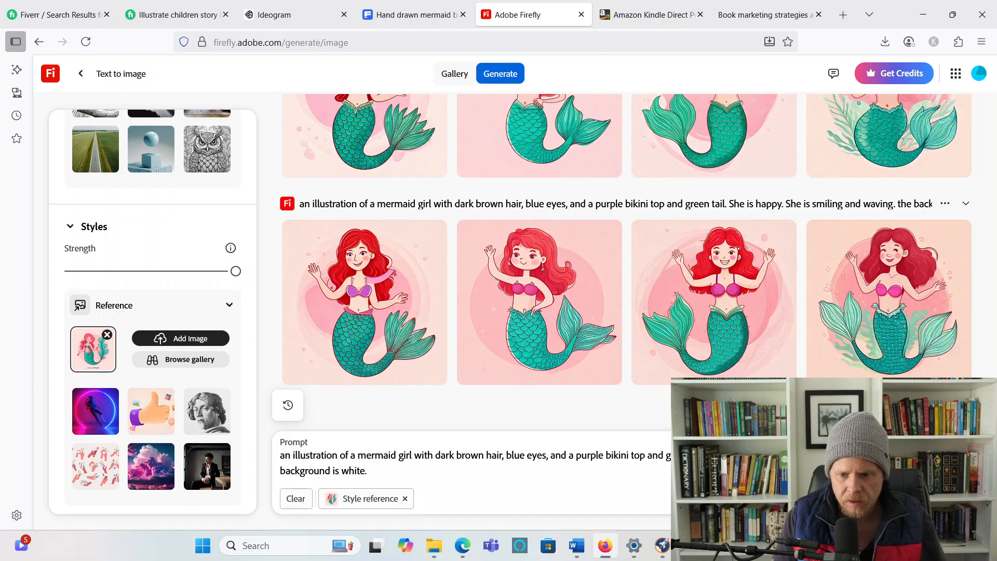
{"action": "type", "text": " swimming fast sideways"}
{"action": "key", "text": "Return"}
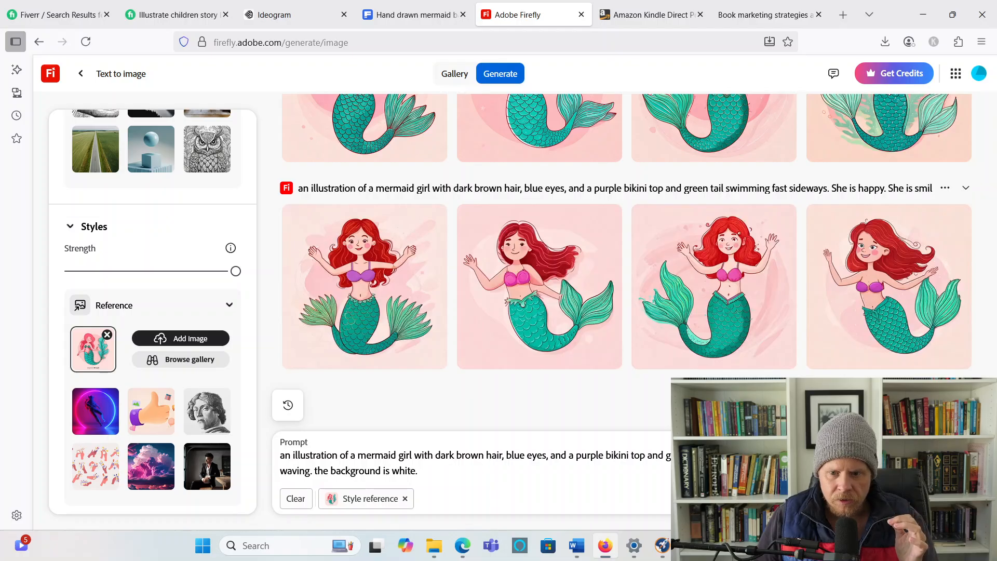
Step: Inspect the fourth swimming mermaid enlarged and compare the new set with the previously generated mermaids
{"action": "left_click", "coordinate": [904, 301]}
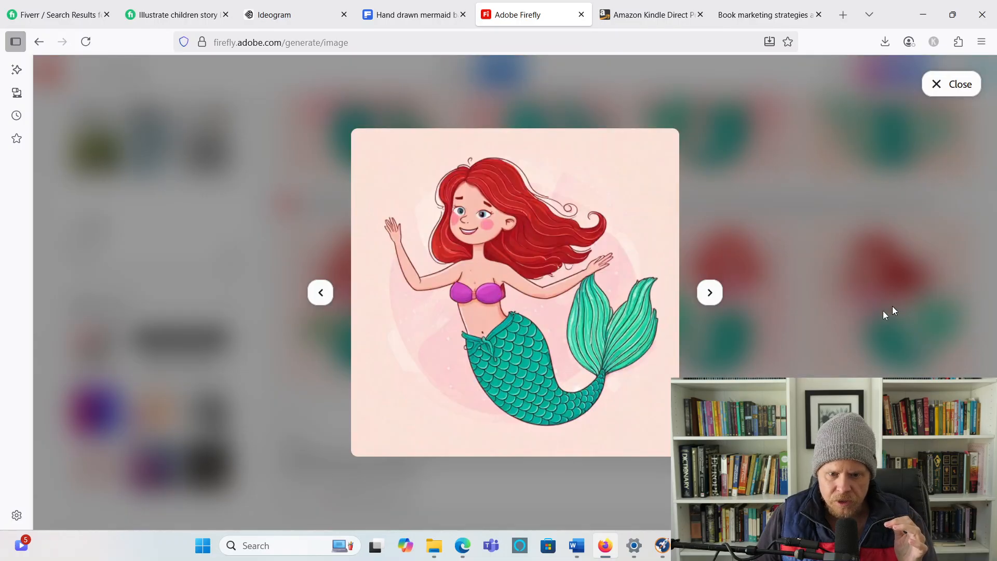
{"action": "left_click", "coordinate": [901, 306]}
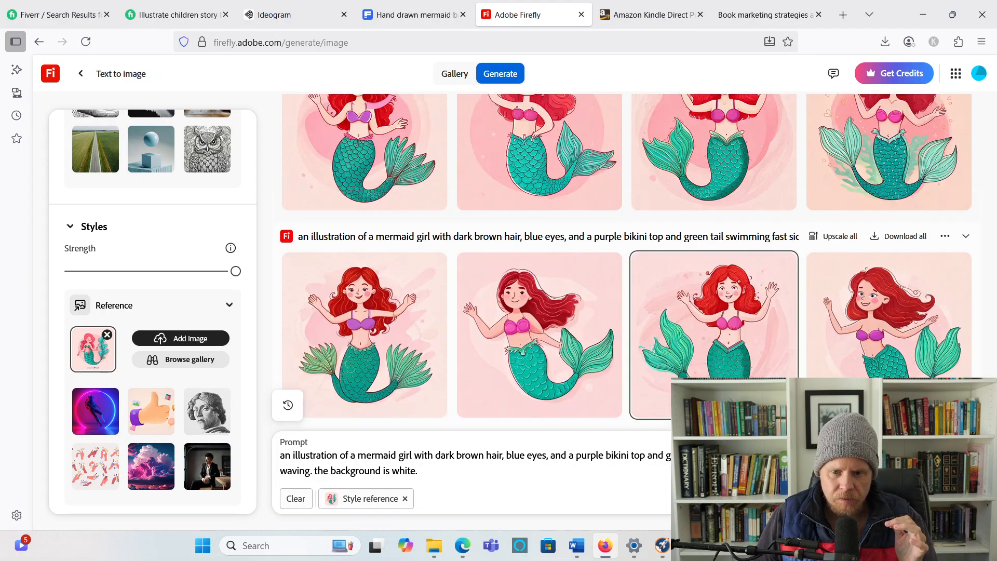
{"action": "scroll", "coordinate": [560, 114], "scroll_direction": "up", "scroll_amount": 3}
{"action": "scroll", "coordinate": [559, 114], "scroll_direction": "down", "scroll_amount": 1}
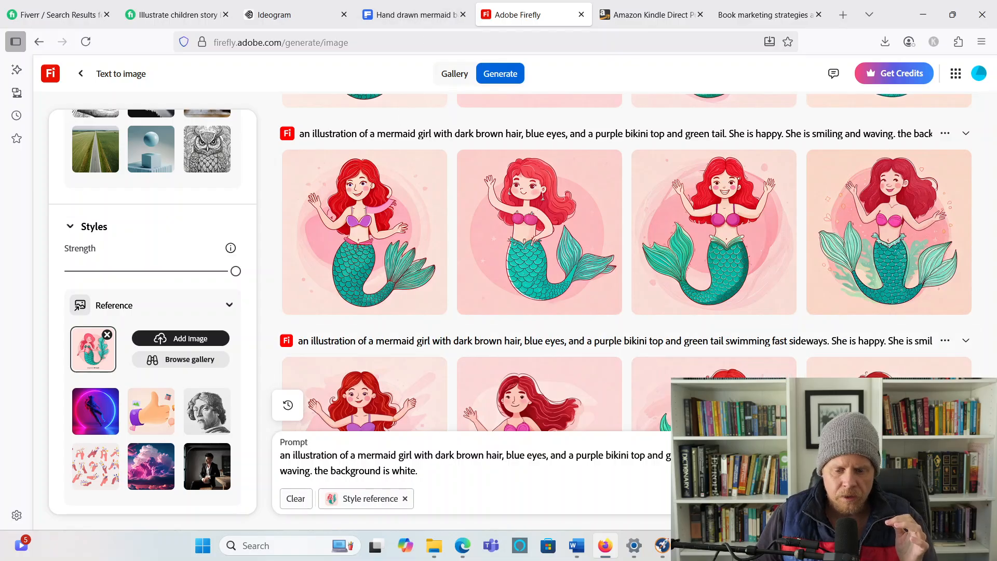
Step: Switch to the Word children's book manuscript and review its illustrated pages down to the Image 3 placeholder
{"action": "mouse_move", "coordinate": [584, 549]}
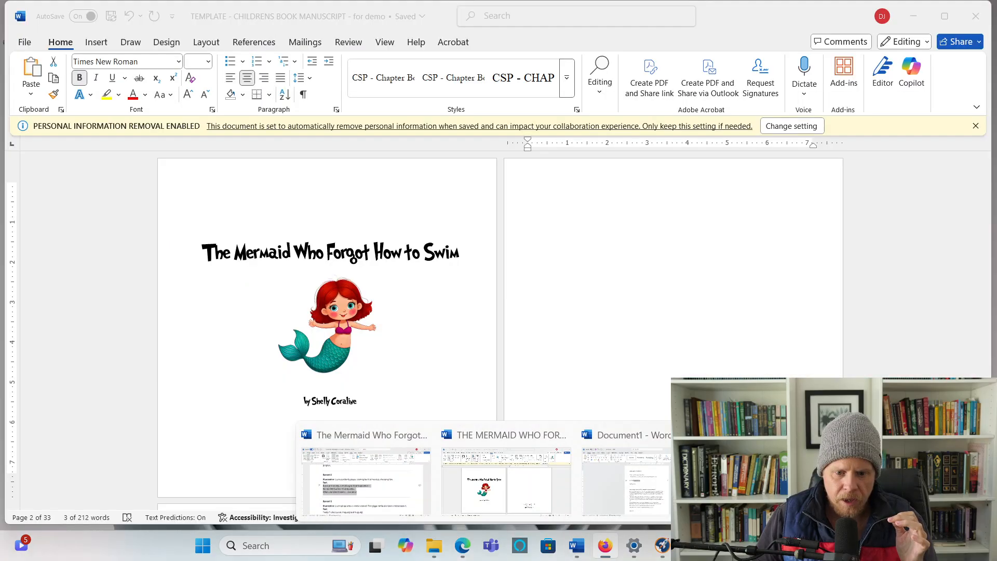
{"action": "left_click", "coordinate": [506, 483]}
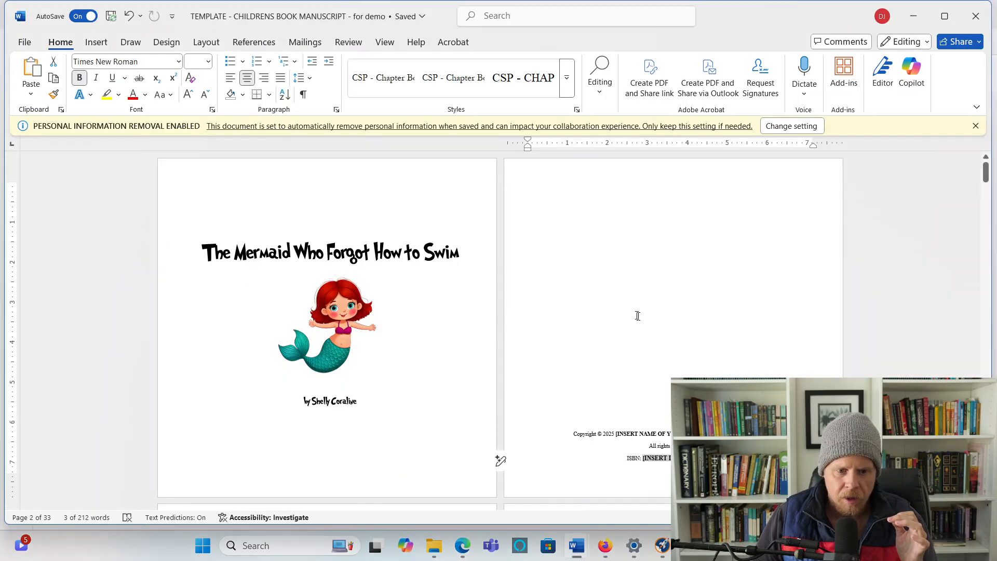
{"action": "scroll", "coordinate": [638, 312], "scroll_direction": "down", "scroll_amount": 3}
{"action": "scroll", "coordinate": [638, 312], "scroll_direction": "down", "scroll_amount": 12}
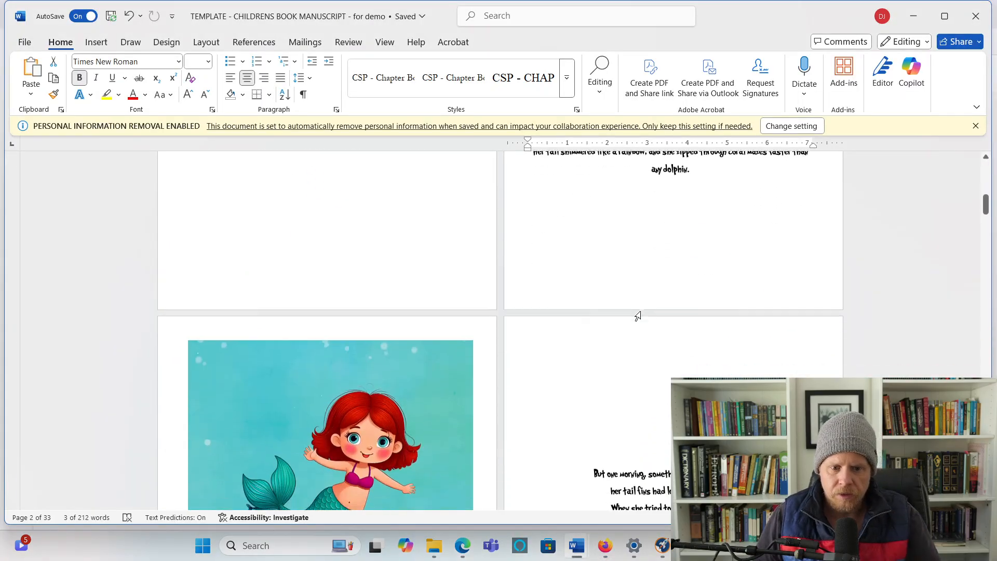
{"action": "scroll", "coordinate": [638, 315], "scroll_direction": "down", "scroll_amount": 2}
{"action": "right_click", "coordinate": [380, 306]}
{"action": "mouse_move", "coordinate": [394, 308]}
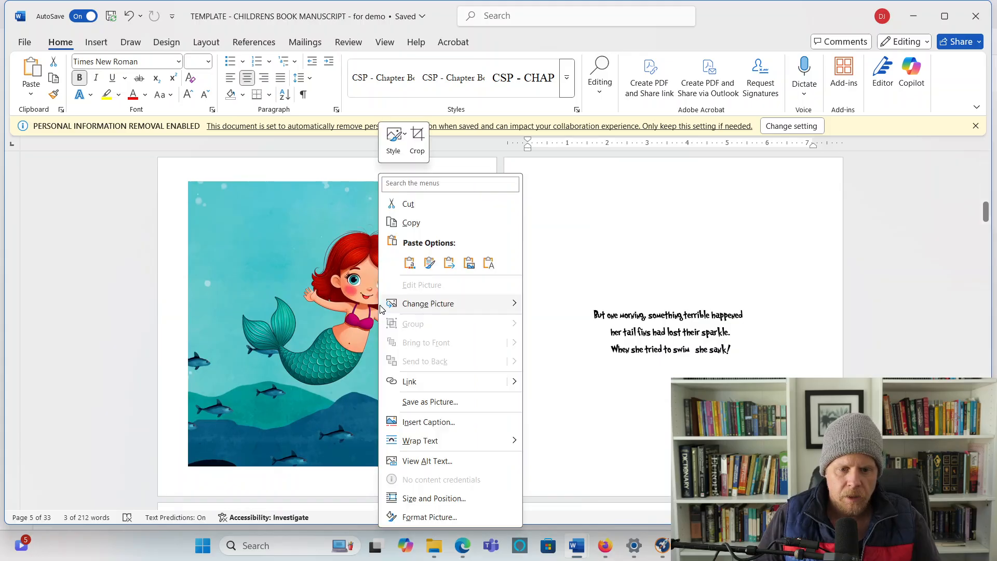
{"action": "left_click", "coordinate": [570, 305]}
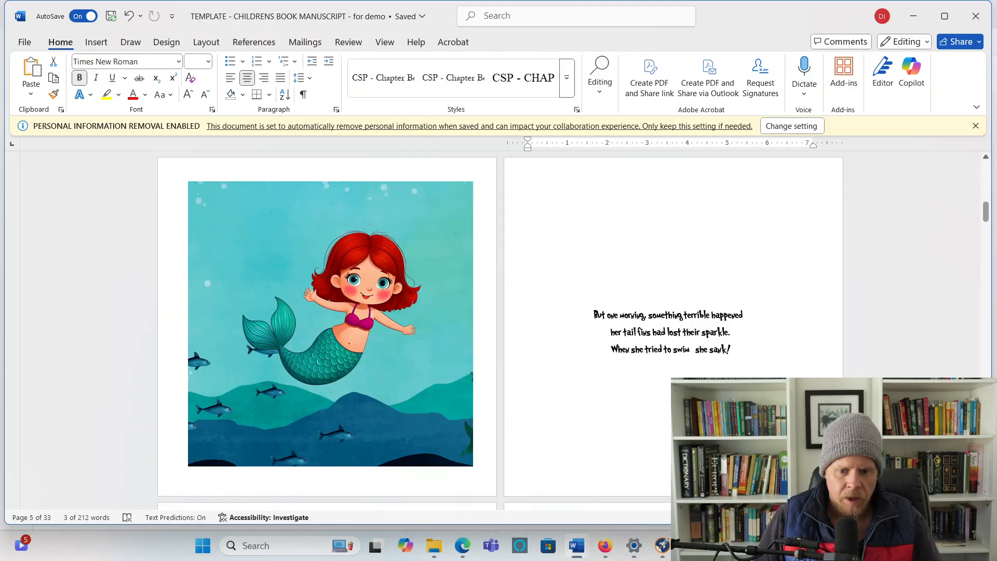
{"action": "scroll", "coordinate": [360, 417], "scroll_direction": "down", "scroll_amount": 6}
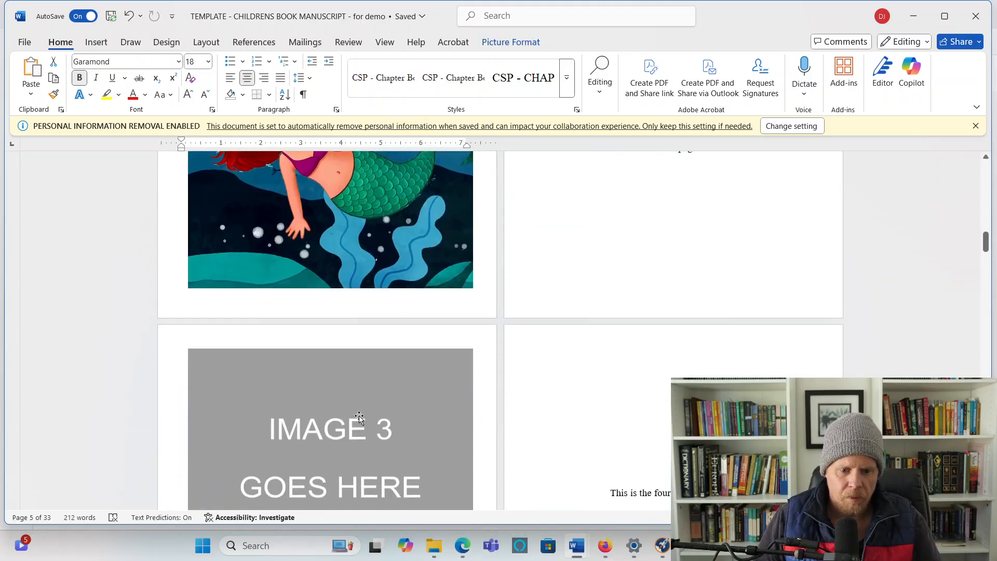
Step: Replace the Image 3 placeholder with the picture of the mermaid and the red fish from the image 3 folder
{"action": "right_click", "coordinate": [359, 418]}
{"action": "mouse_move", "coordinate": [448, 193]}
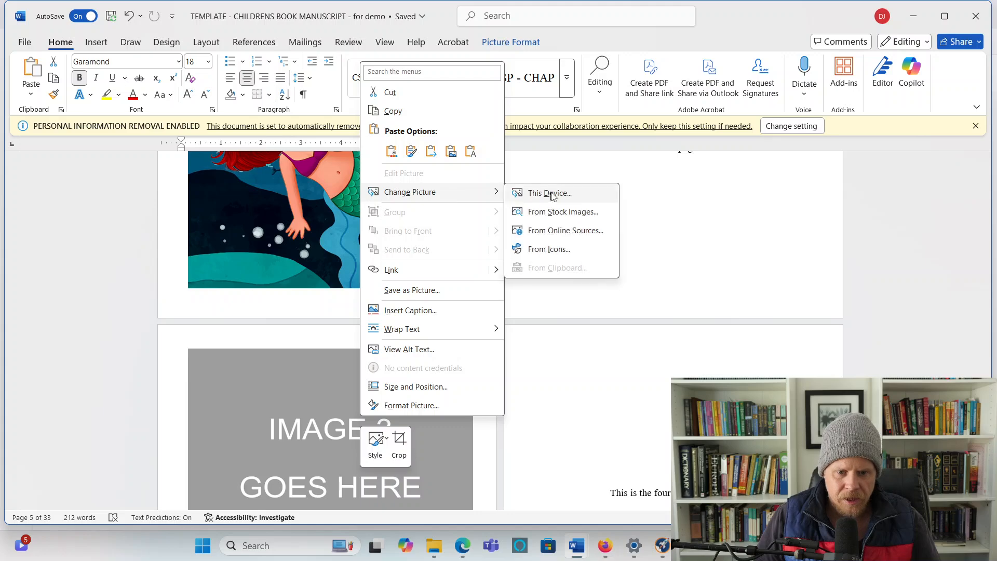
{"action": "left_click", "coordinate": [553, 194]}
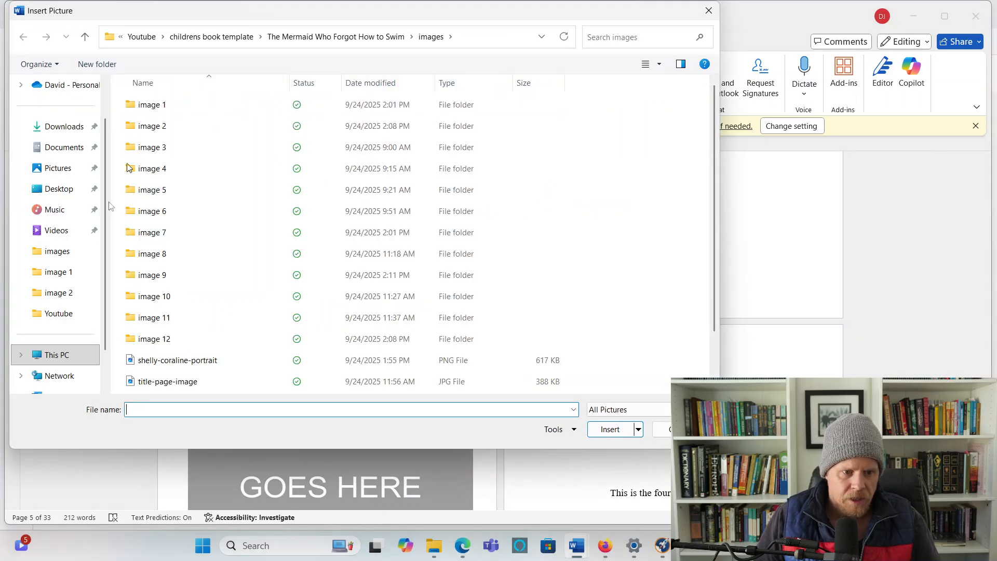
{"action": "left_click", "coordinate": [72, 300]}
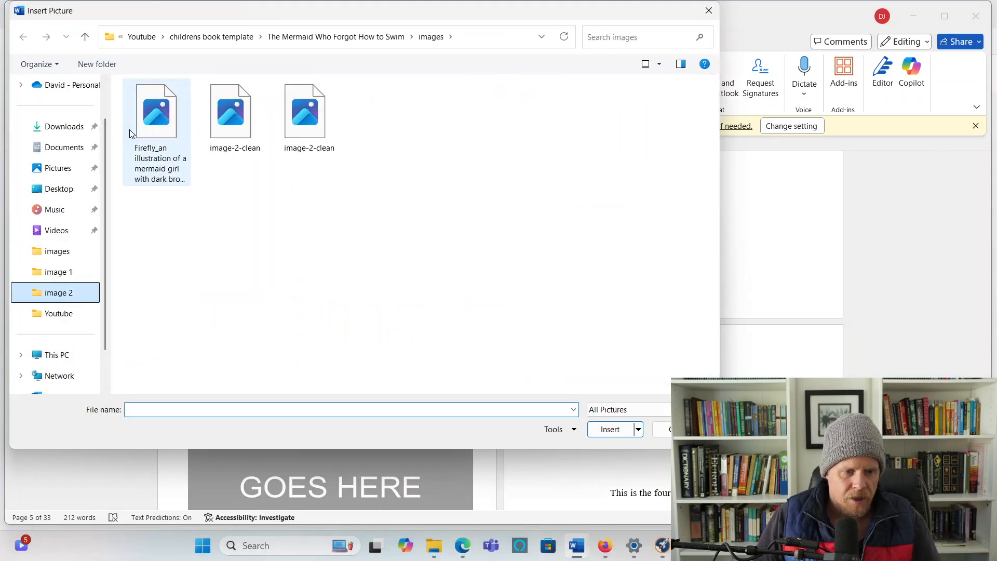
{"action": "left_click", "coordinate": [84, 36]}
{"action": "double_click", "coordinate": [161, 155]}
{"action": "left_click", "coordinate": [305, 136]}
{"action": "double_click", "coordinate": [304, 137]}
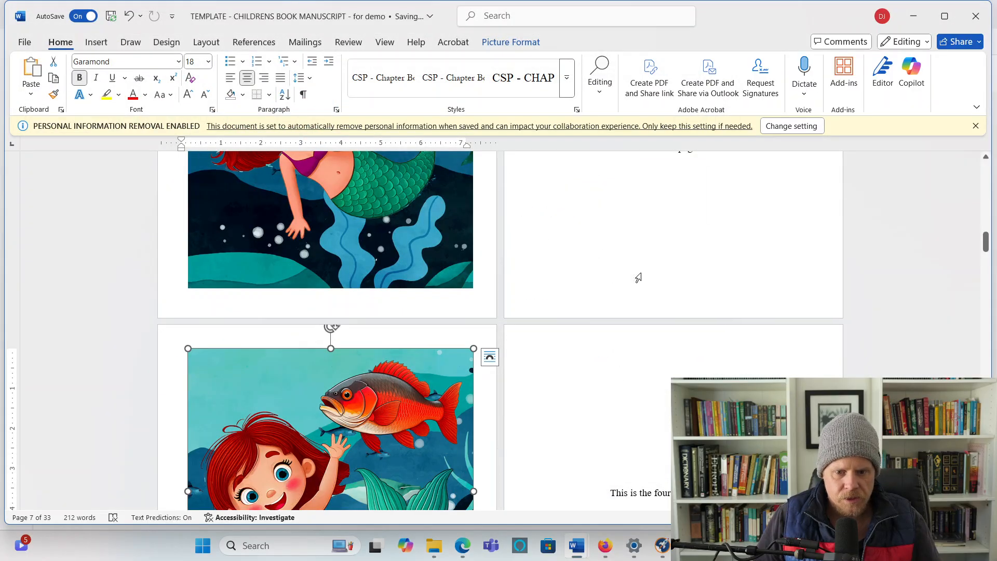
Step: Review the manuscript from the title page through the first illustrated spread
{"action": "left_click", "coordinate": [639, 277]}
{"action": "left_click_drag", "start_coordinate": [985, 244], "coordinate": [988, 168]}
{"action": "scroll", "coordinate": [499, 333], "scroll_direction": "down", "scroll_amount": 4}
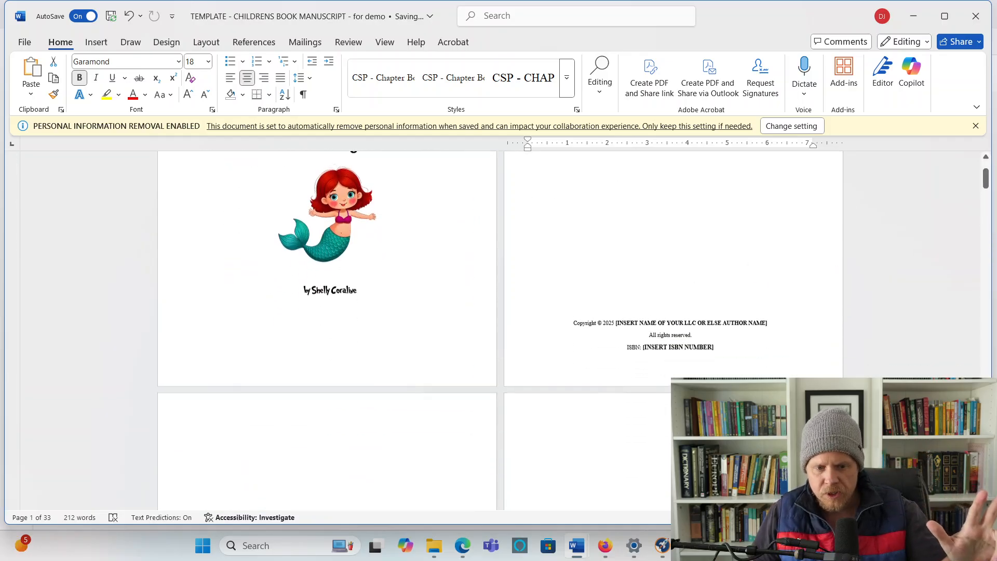
{"action": "scroll", "coordinate": [690, 287], "scroll_direction": "down", "scroll_amount": 8}
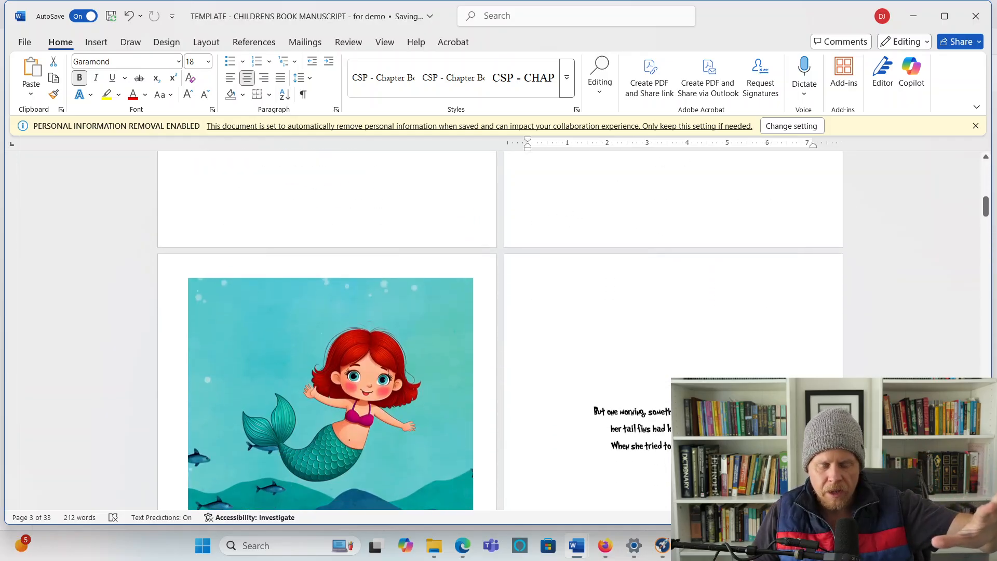
{"action": "scroll", "coordinate": [691, 287], "scroll_direction": "down", "scroll_amount": 6}
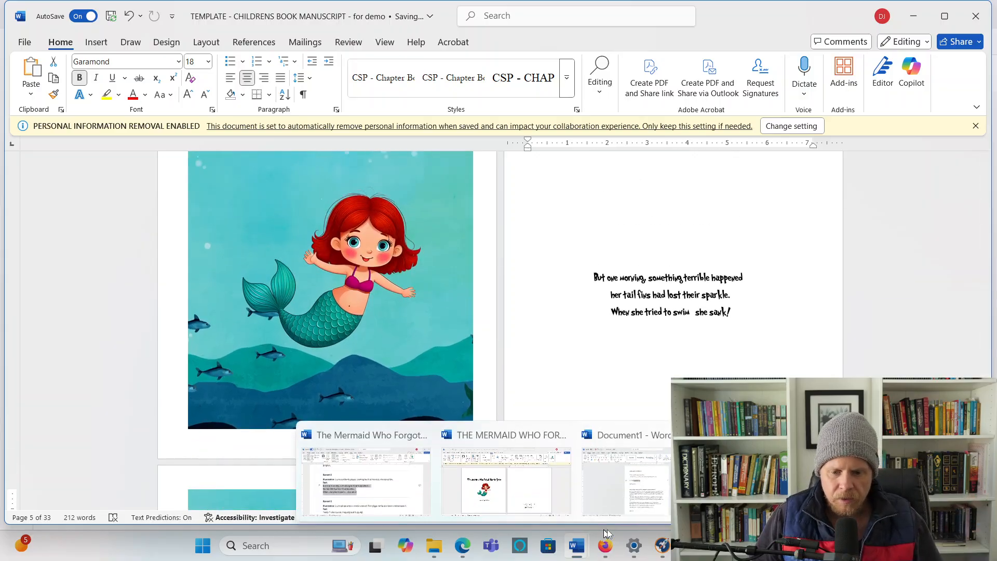
Step: Open the Photoshop file The Mermaid Who Couldnt Swim COVER from the book's images folder
{"action": "left_click", "coordinate": [434, 545]}
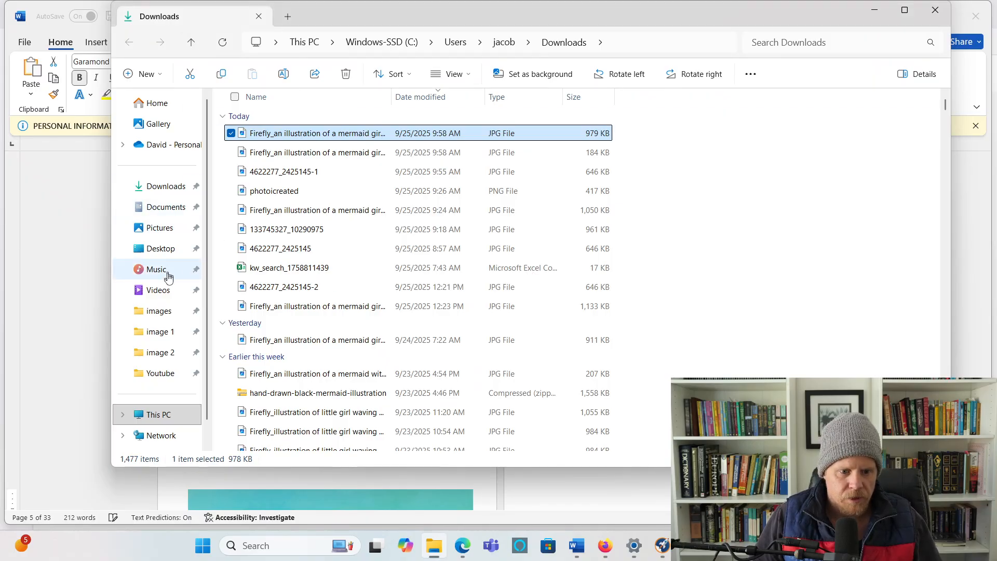
{"action": "left_click", "coordinate": [162, 316]}
{"action": "left_click", "coordinate": [166, 333]}
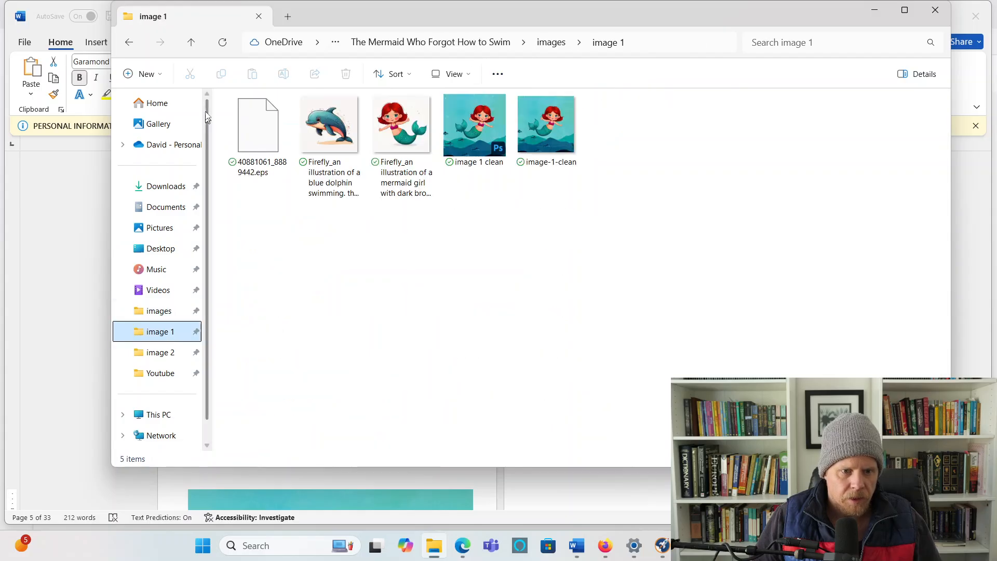
{"action": "left_click", "coordinate": [192, 45]}
{"action": "scroll", "coordinate": [324, 314], "scroll_direction": "down", "scroll_amount": 3}
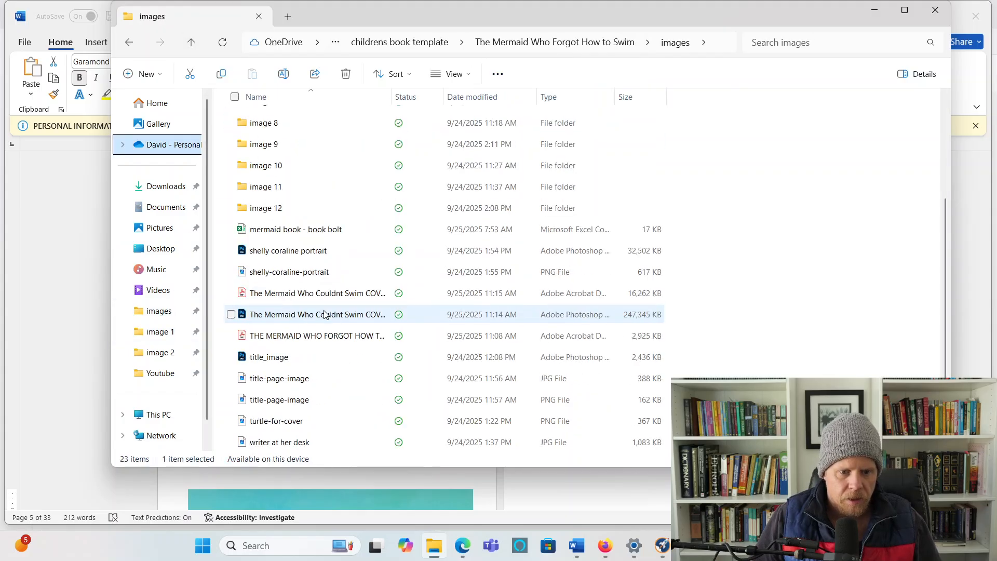
{"action": "left_click", "coordinate": [295, 318]}
{"action": "double_click", "coordinate": [294, 318]}
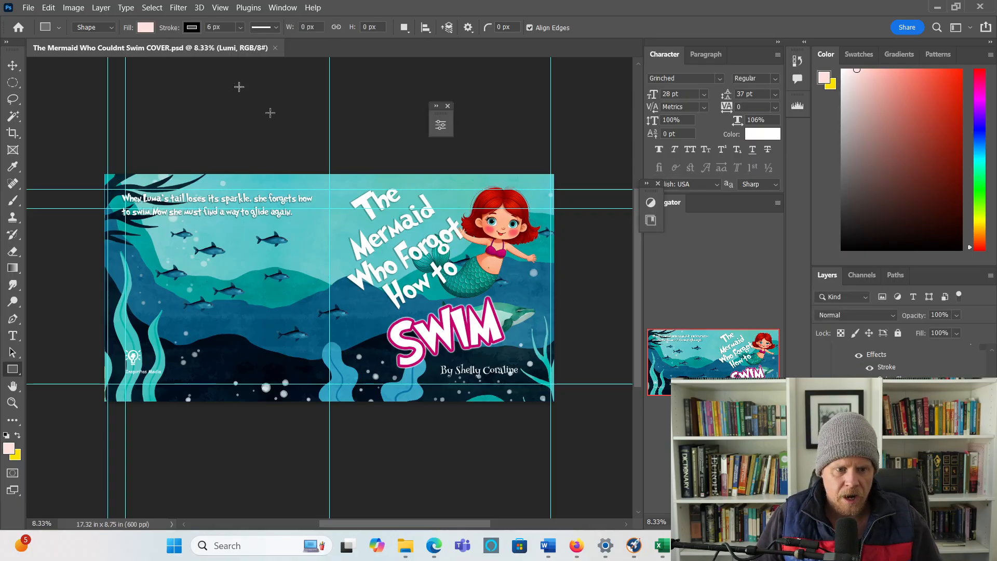
Step: Open CHILDRENS BOOK COVER TEMPLATE - For Demo from the childrens book template folder in Photoshop
{"action": "left_click", "coordinate": [28, 9]}
{"action": "left_click", "coordinate": [28, 8]}
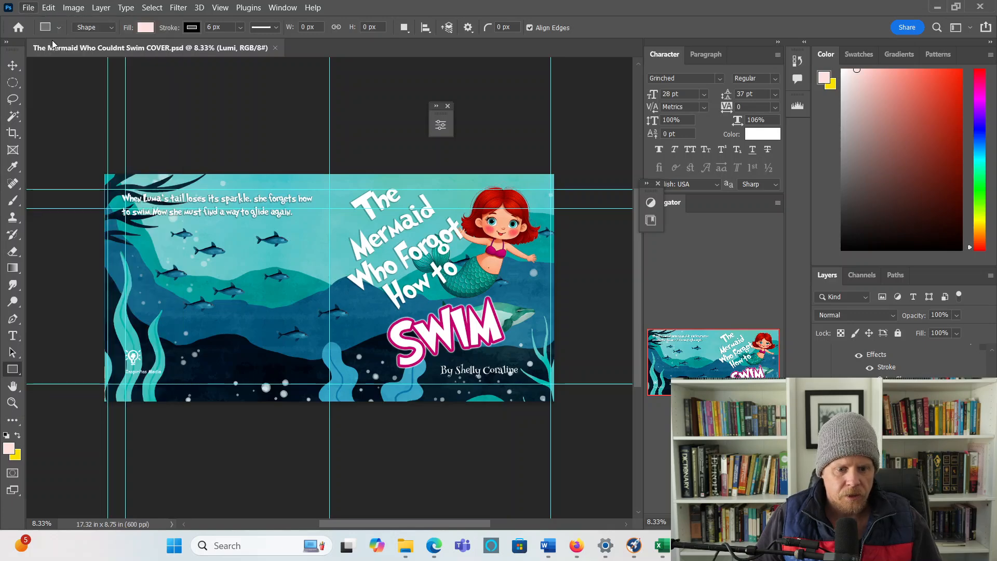
{"action": "left_click", "coordinate": [406, 546]}
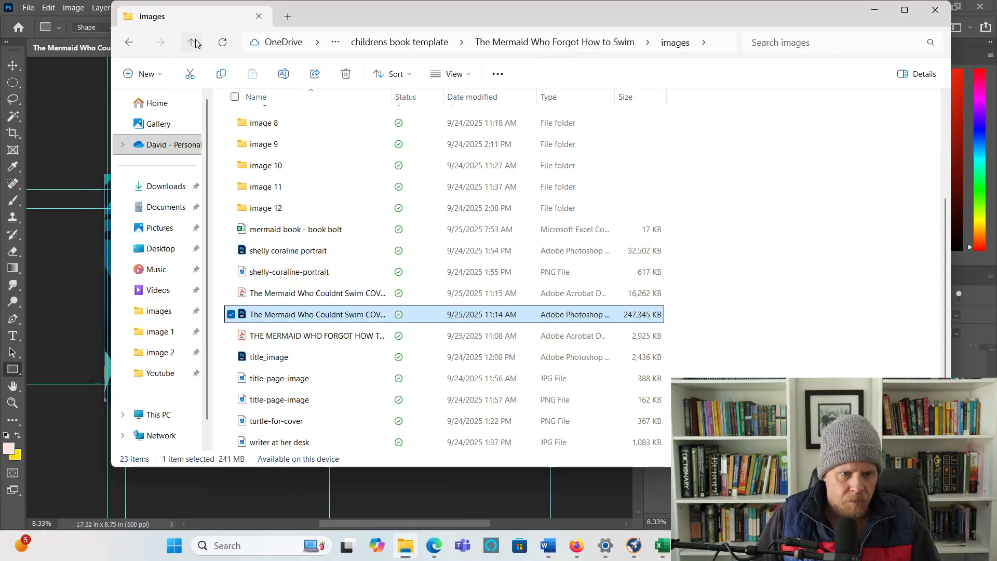
{"action": "left_click", "coordinate": [195, 40]}
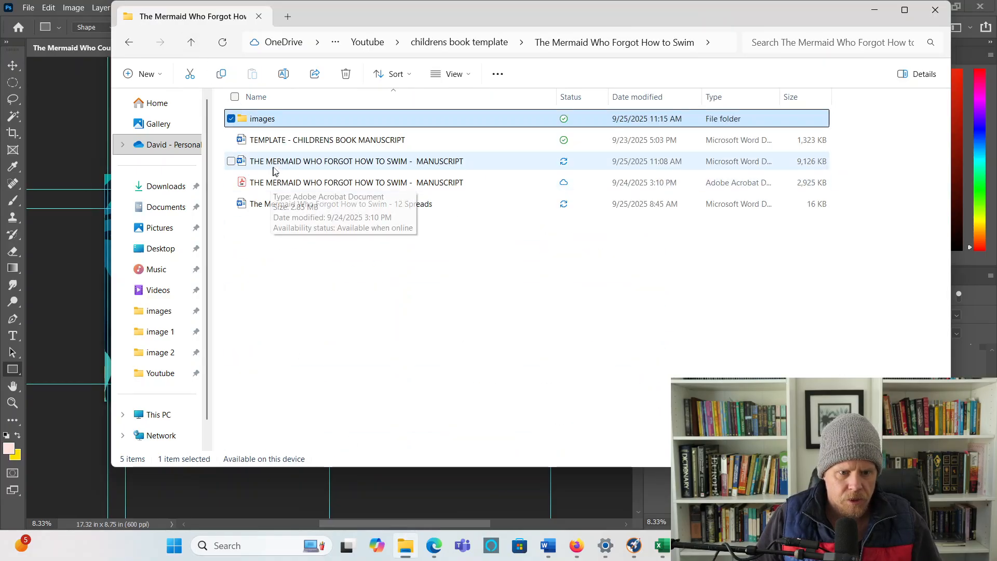
{"action": "left_click", "coordinate": [192, 43]}
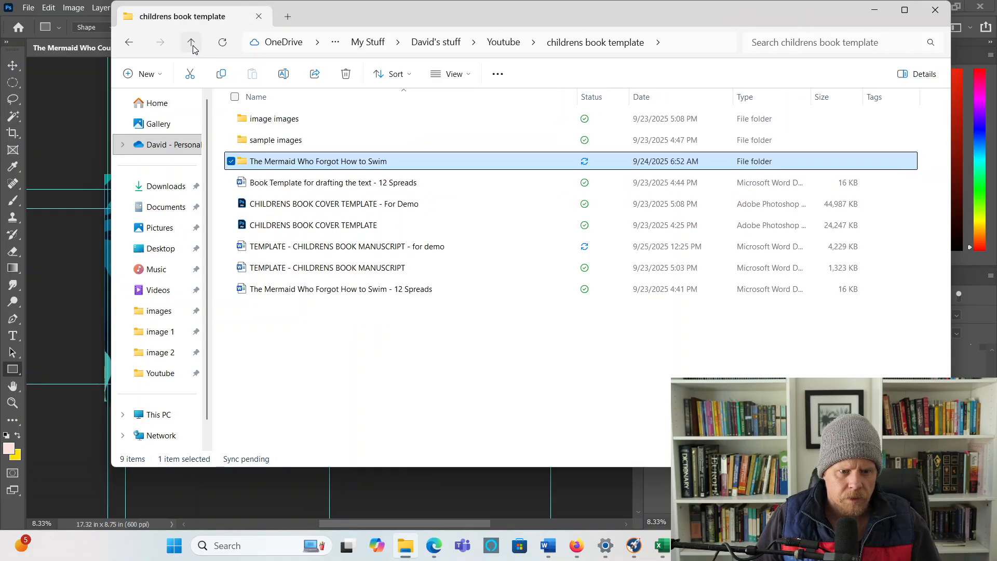
{"action": "left_click", "coordinate": [306, 208]}
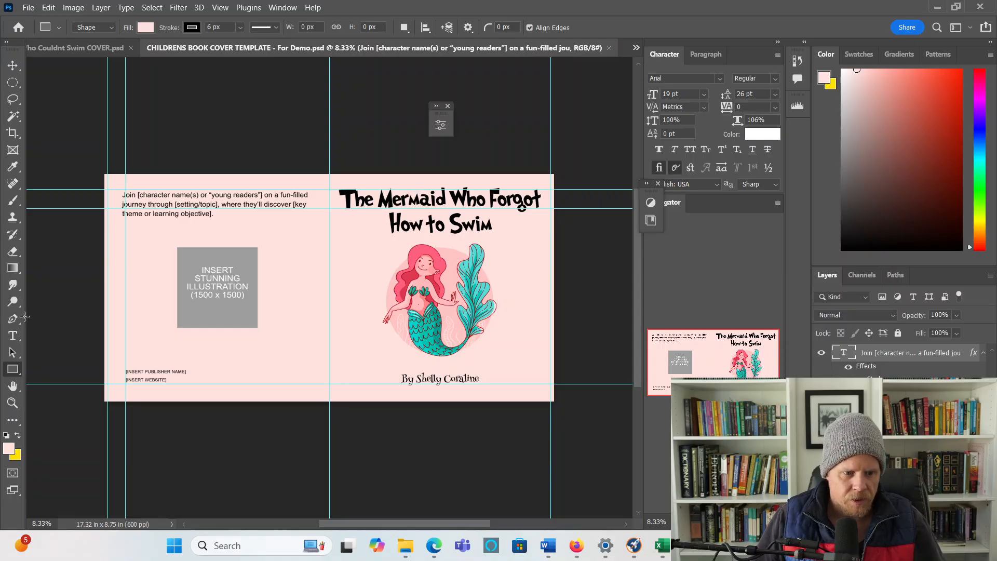
Step: Try to change the text color of the front cover title with the Type tool
{"action": "left_click", "coordinate": [13, 335]}
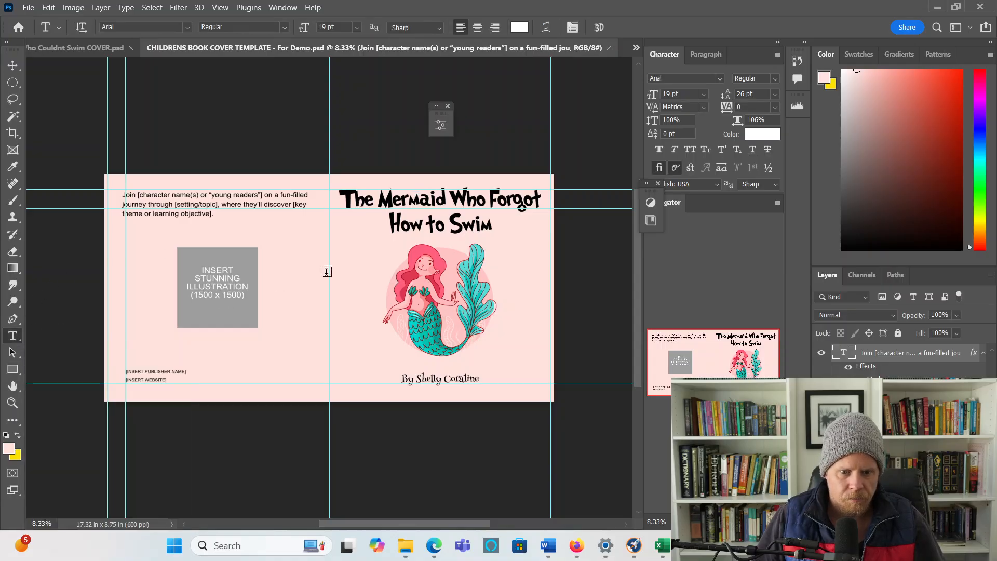
{"action": "left_click_drag", "start_coordinate": [344, 193], "coordinate": [514, 226]}
{"action": "left_click", "coordinate": [514, 225]}
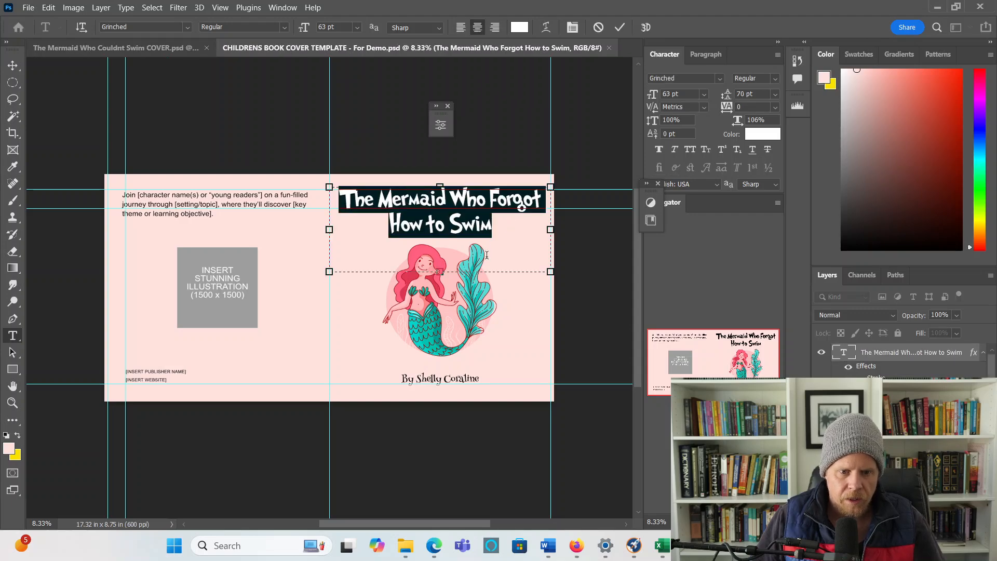
{"action": "left_click", "coordinate": [760, 136]}
{"action": "left_click", "coordinate": [933, 258]}
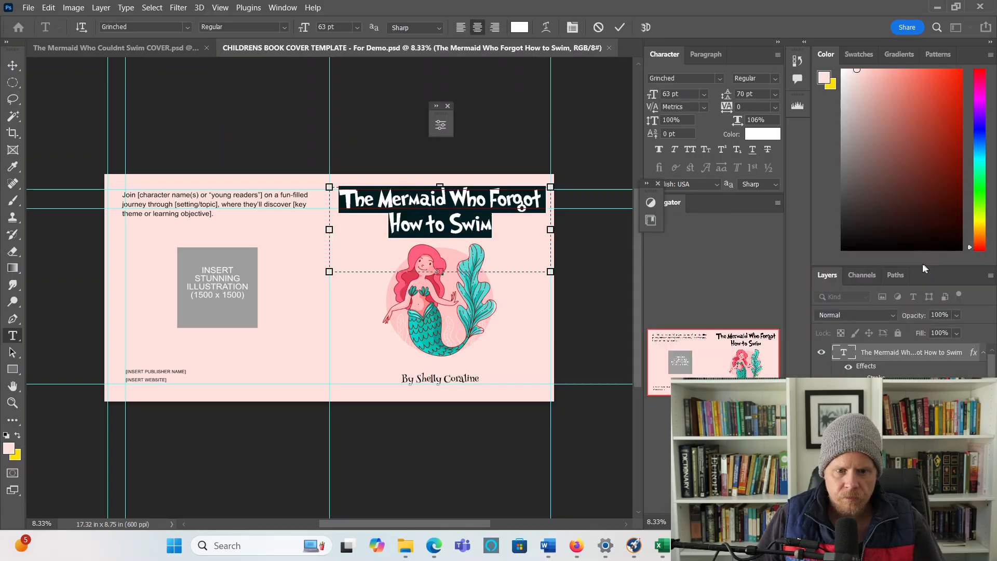
{"action": "key", "text": "Escape"}
Step: Reselect the front cover title, accept white as its text color, and commit the text edit
{"action": "scroll", "coordinate": [904, 364], "scroll_direction": "up", "scroll_amount": 3}
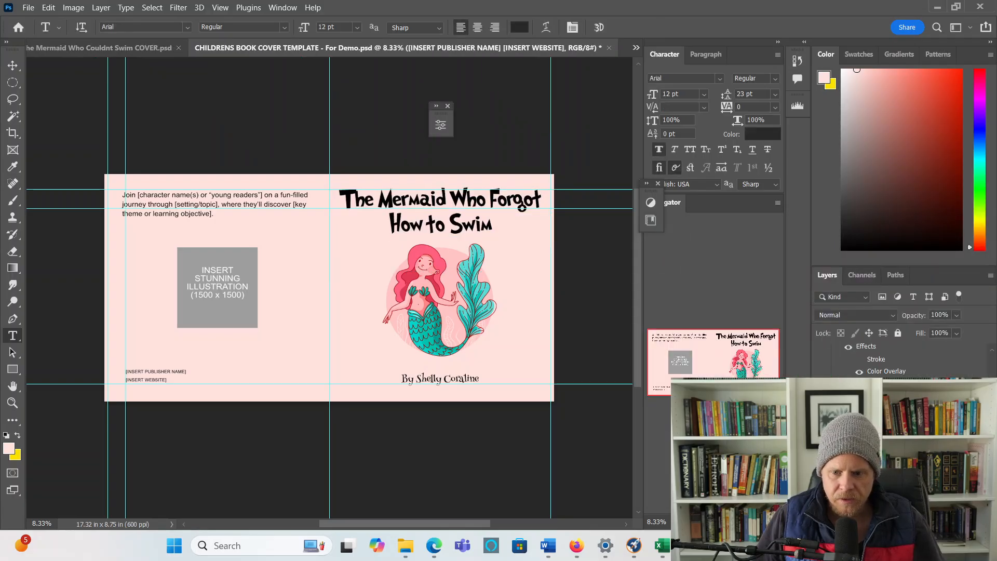
{"action": "scroll", "coordinate": [904, 364], "scroll_direction": "up", "scroll_amount": 1}
{"action": "scroll", "coordinate": [904, 363], "scroll_direction": "up", "scroll_amount": 1}
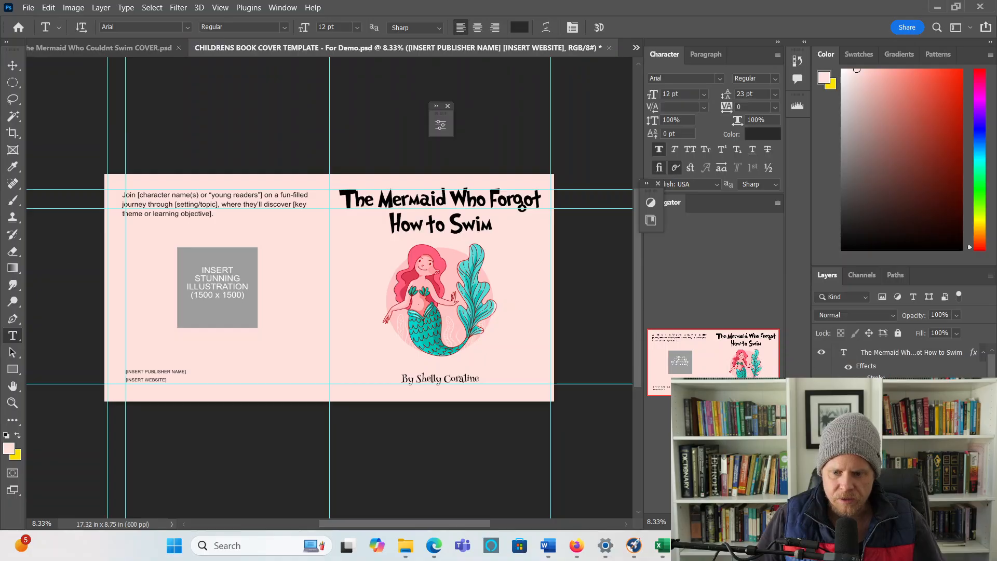
{"action": "left_click", "coordinate": [888, 357]}
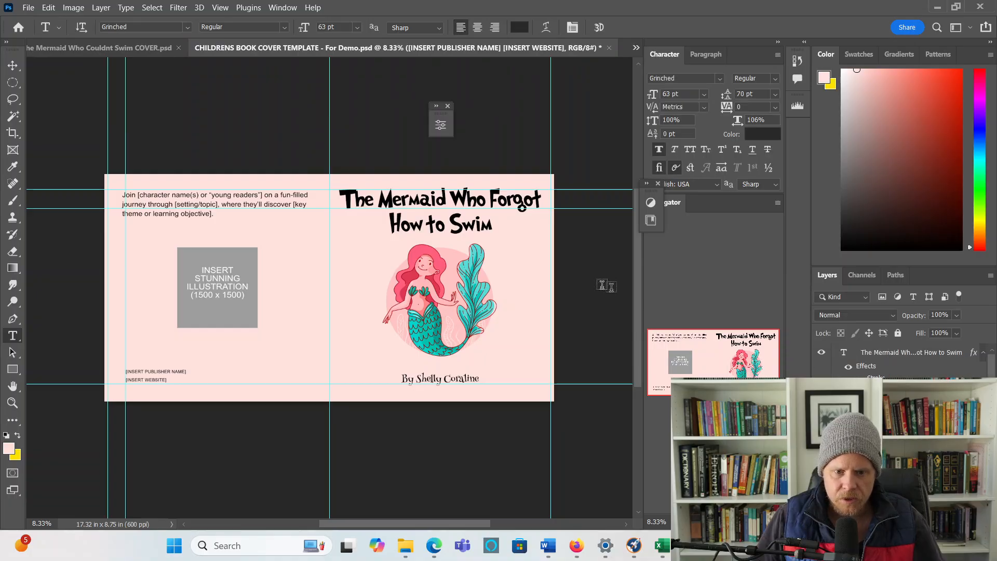
{"action": "left_click_drag", "start_coordinate": [346, 199], "coordinate": [514, 224]}
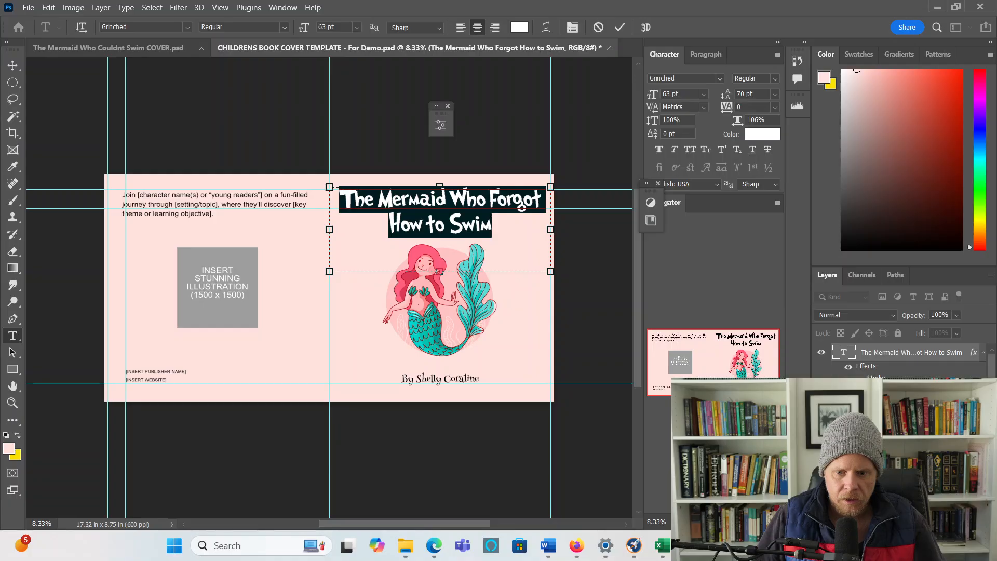
{"action": "left_click", "coordinate": [753, 136]}
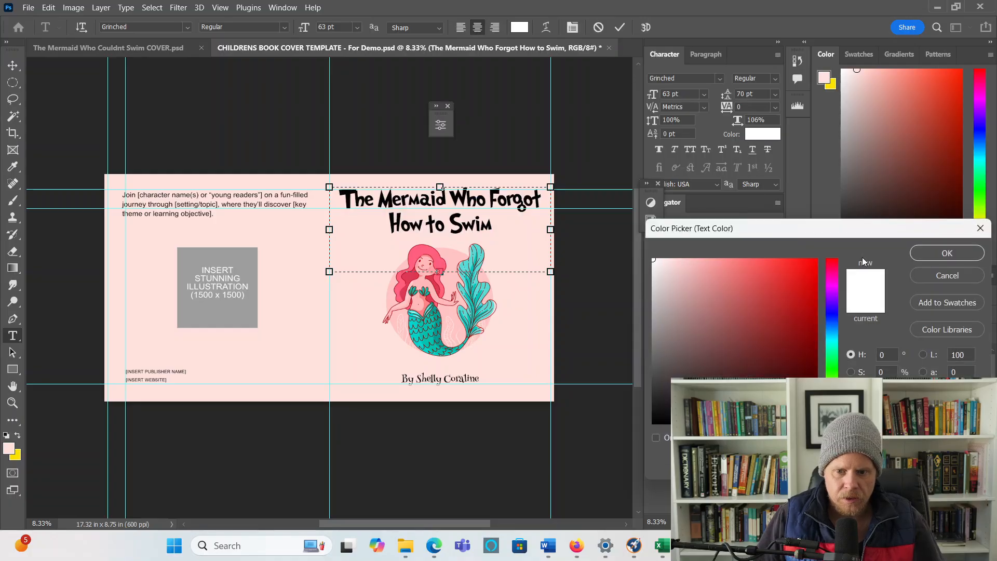
{"action": "left_click", "coordinate": [919, 254]}
{"action": "key", "text": "ctrl+h"}
{"action": "key", "text": "ctrl+Return"}
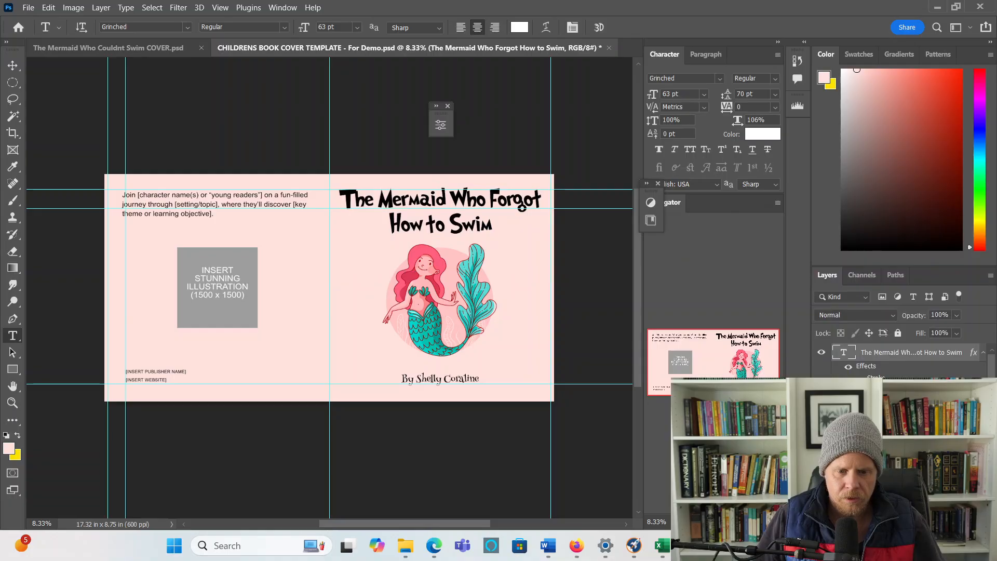
Step: Place a Lorem Ipsum text layer over the front cover mermaid and hide that layer
{"action": "left_click", "coordinate": [440, 319]}
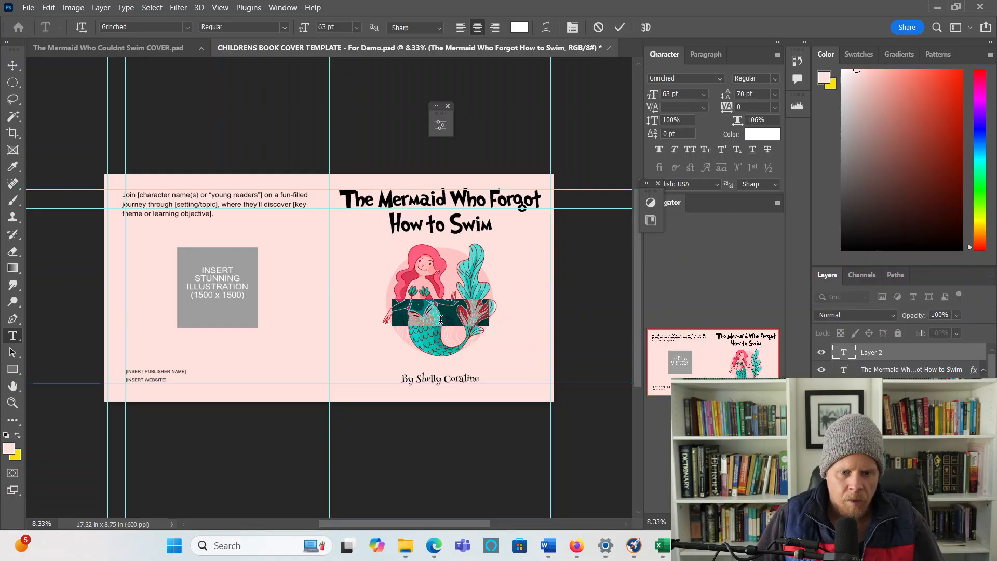
{"action": "left_click", "coordinate": [822, 353]}
{"action": "left_click", "coordinate": [822, 353]}
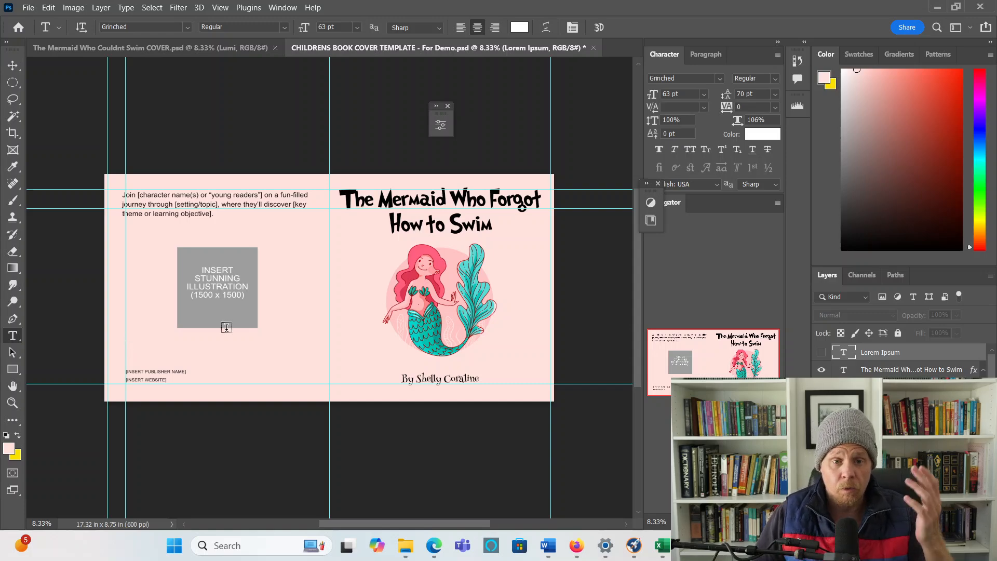
Step: Switch to Firefox and bring up the Kindle Direct Publishing page for creating a new title
{"action": "left_click", "coordinate": [574, 547]}
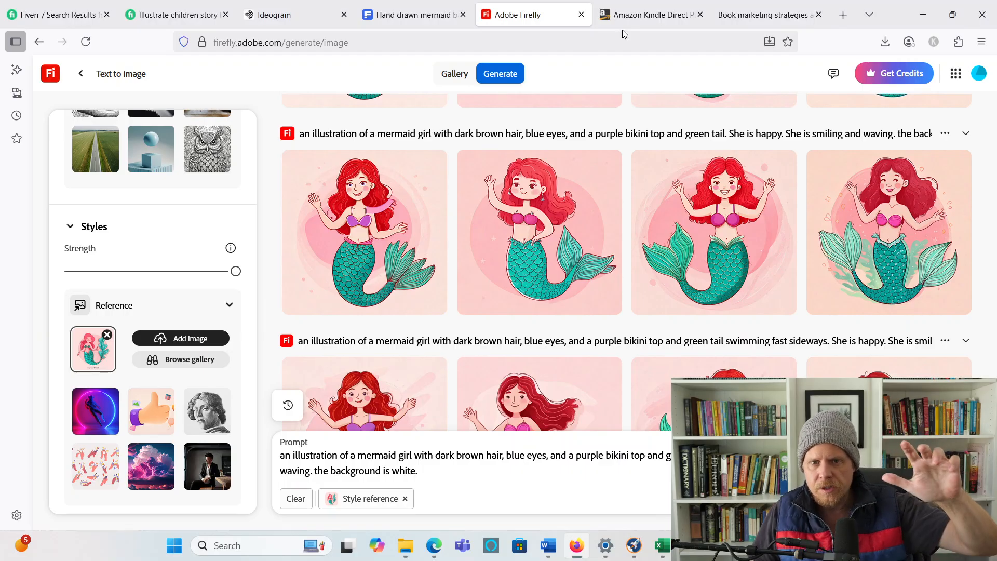
{"action": "left_click", "coordinate": [629, 15]}
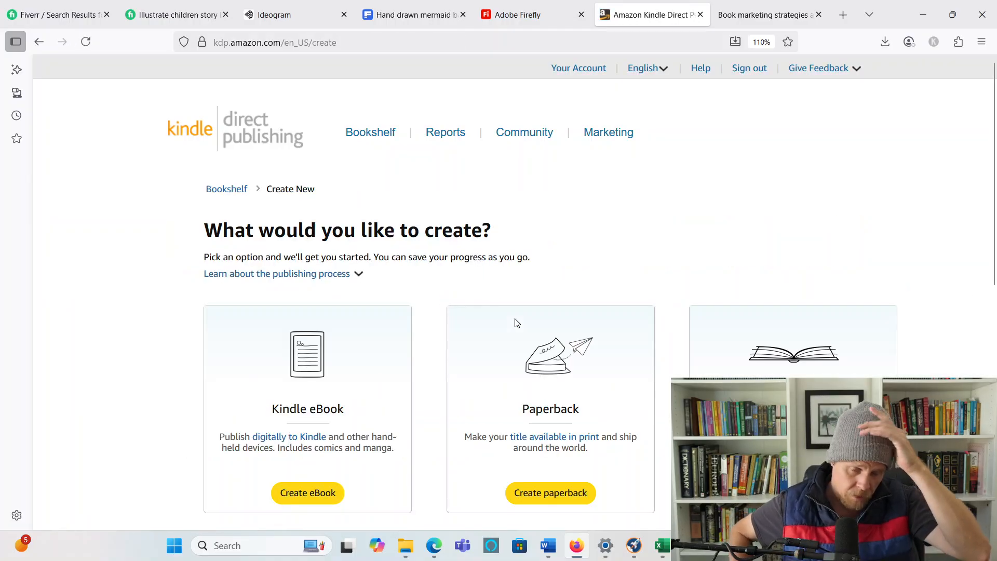
Step: Start a new paperback title and go to the Book Title section of its details form
{"action": "scroll", "coordinate": [563, 297], "scroll_direction": "down", "scroll_amount": 3}
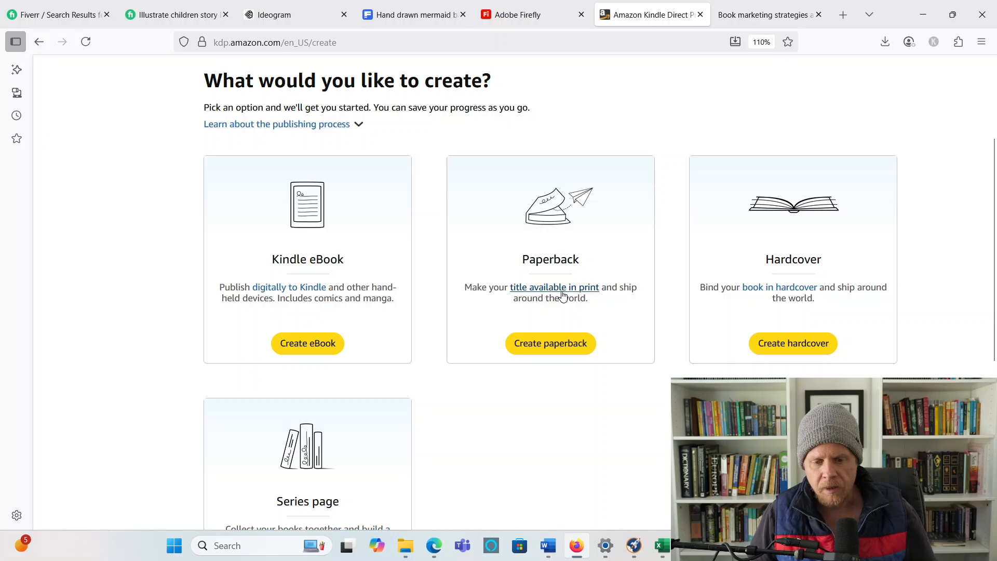
{"action": "left_click", "coordinate": [560, 349]}
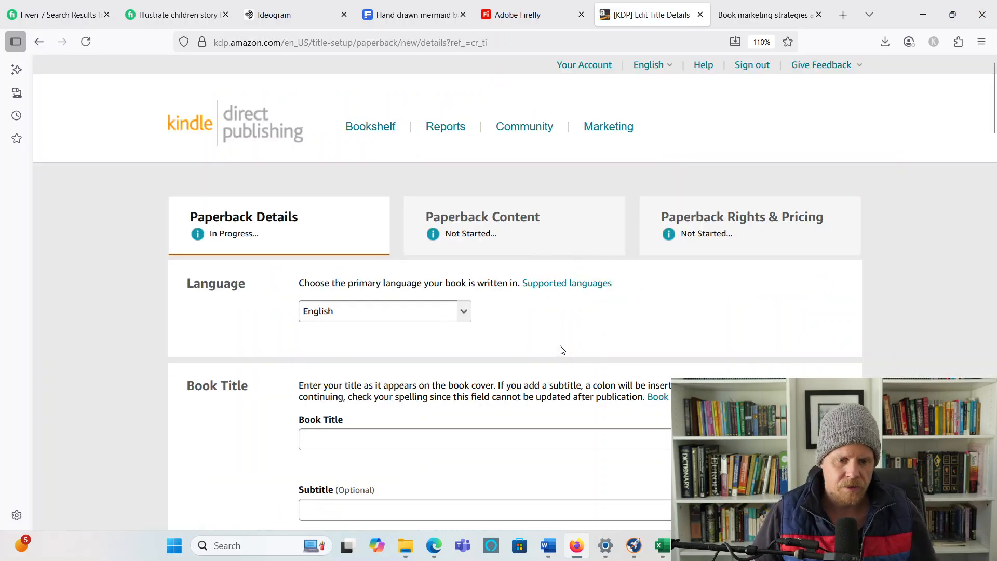
{"action": "scroll", "coordinate": [558, 348], "scroll_direction": "down", "scroll_amount": 4}
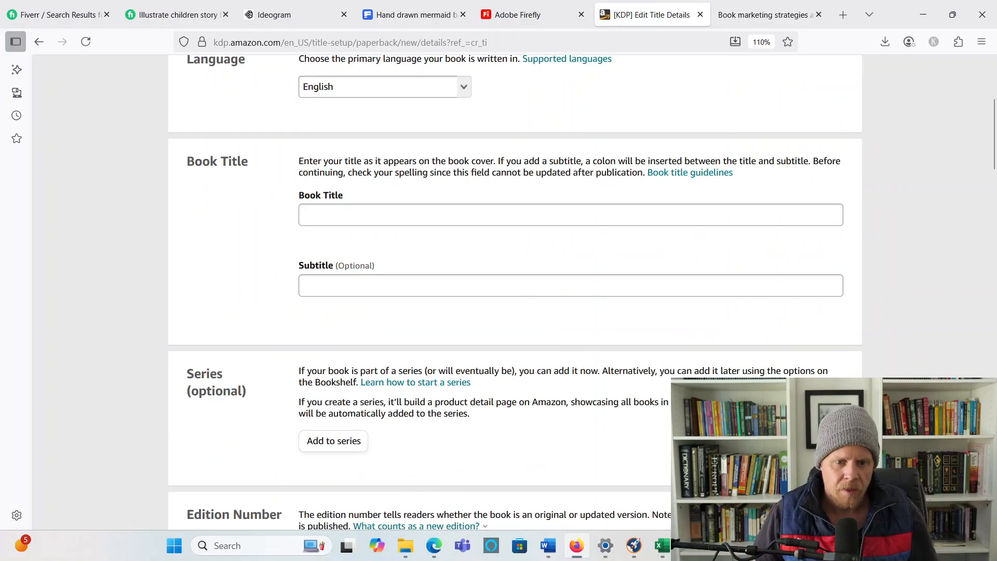
Step: Copy "The Mermaid Who Forgot How to Swim" from the Word document with the Amazon book details into the Book Title field
{"action": "mouse_move", "coordinate": [556, 549]}
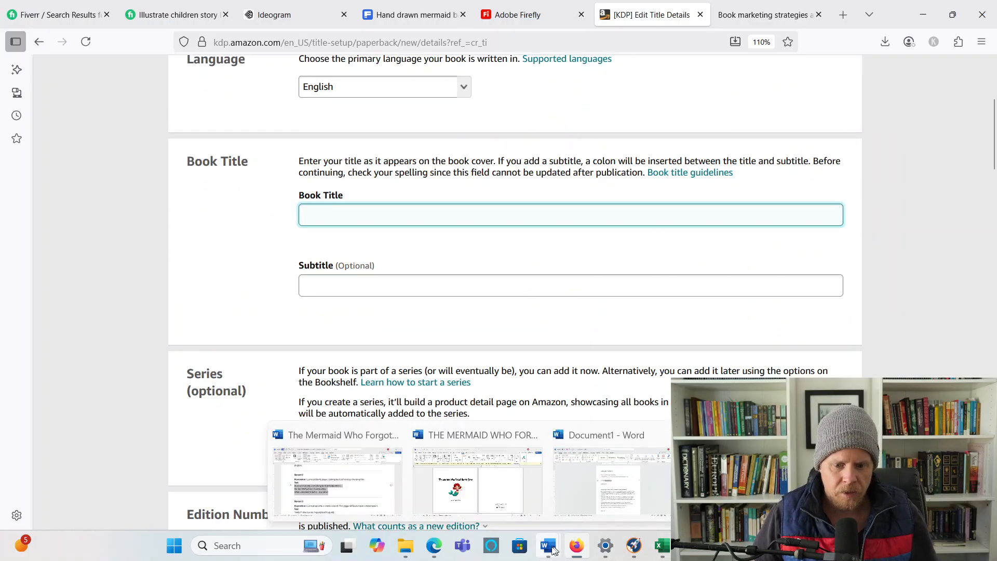
{"action": "left_click", "coordinate": [606, 511]}
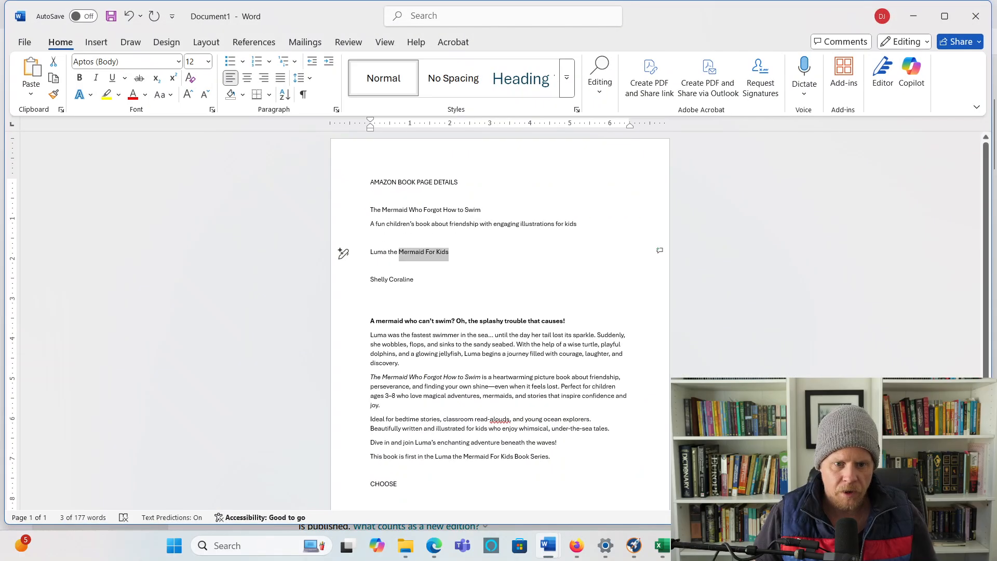
{"action": "left_click_drag", "start_coordinate": [483, 210], "coordinate": [370, 210]}
{"action": "key", "text": "ctrl+c"}
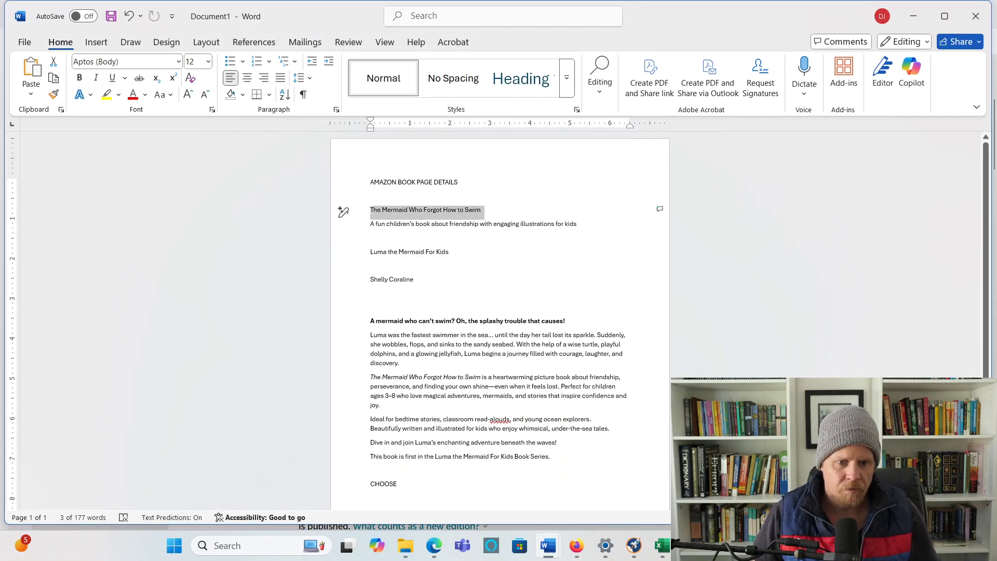
{"action": "left_click", "coordinate": [914, 16]}
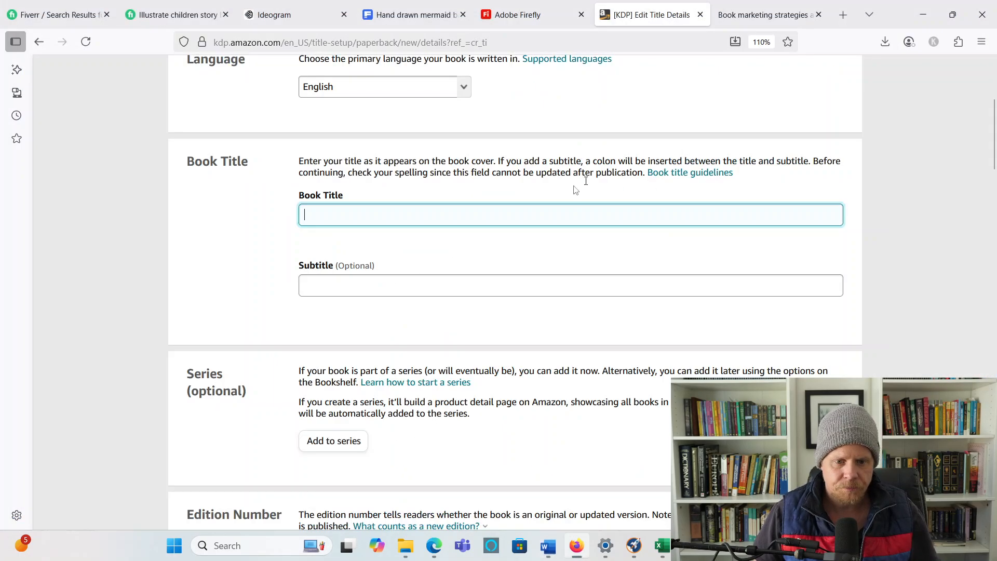
{"action": "key", "text": "ctrl+v"}
Step: Copy "A fun children's book about friendship with engaging illustrations for kids" from the Word document into the Subtitle field
{"action": "left_click", "coordinate": [548, 546]}
{"action": "left_click", "coordinate": [611, 475]}
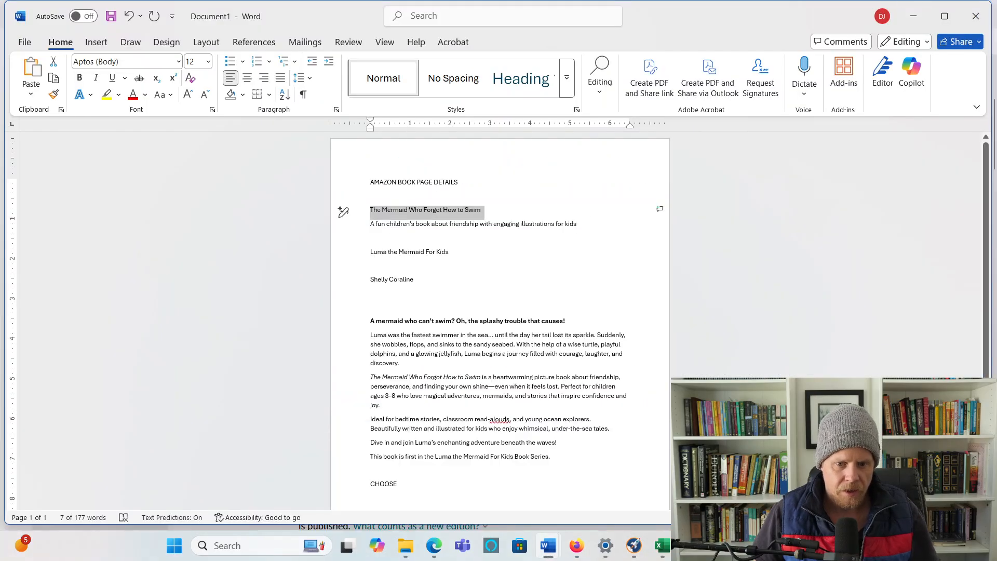
{"action": "left_click_drag", "start_coordinate": [578, 224], "coordinate": [371, 224]}
{"action": "key", "text": "ctrl+c"}
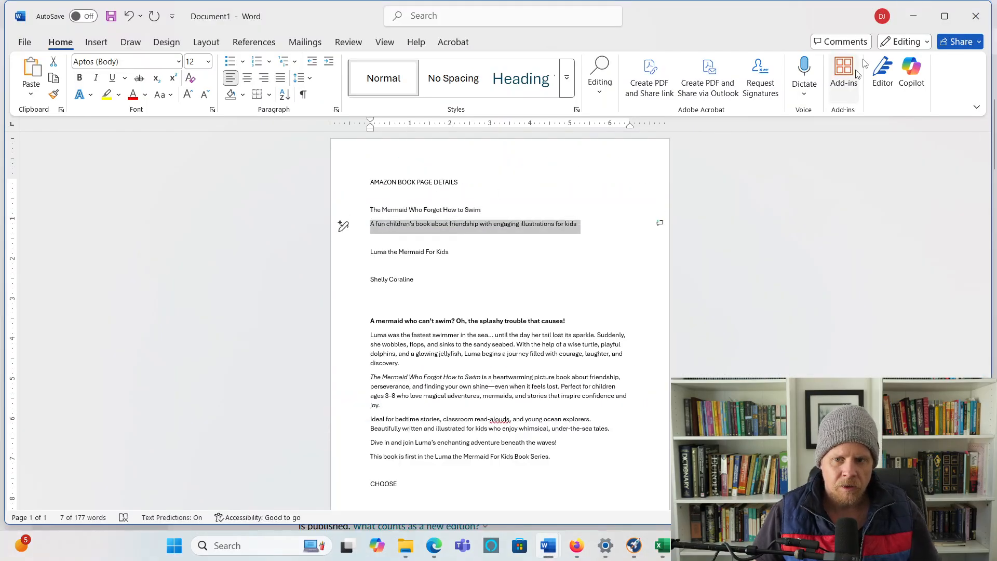
{"action": "left_click", "coordinate": [914, 29]}
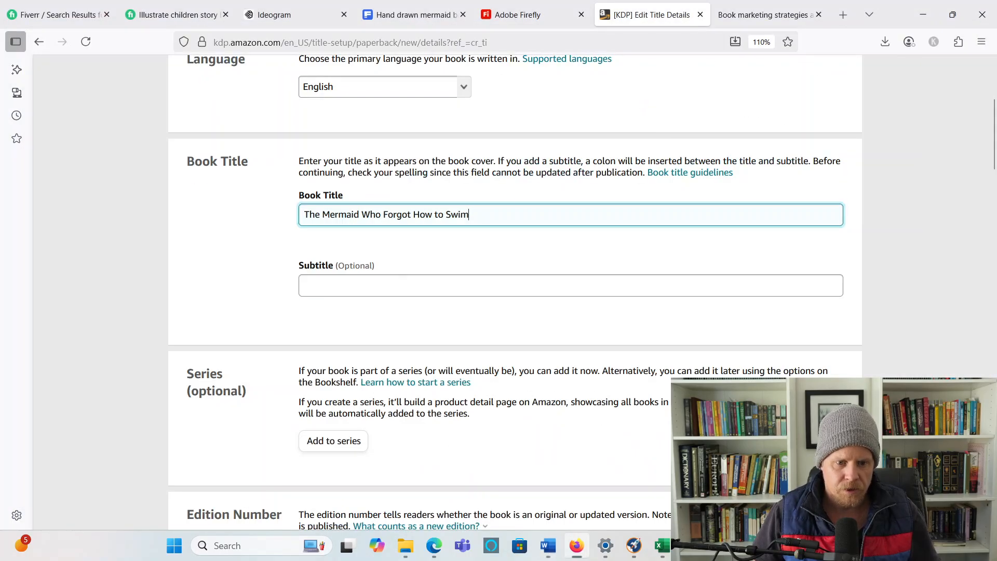
{"action": "left_click", "coordinate": [571, 285]}
{"action": "key", "text": "ctrl+v"}
Step: Highlight "Mermaid" in the book title, switch to Publisher Rocket, and run a Books keyword search for "mermaid"
{"action": "left_click", "coordinate": [469, 215]}
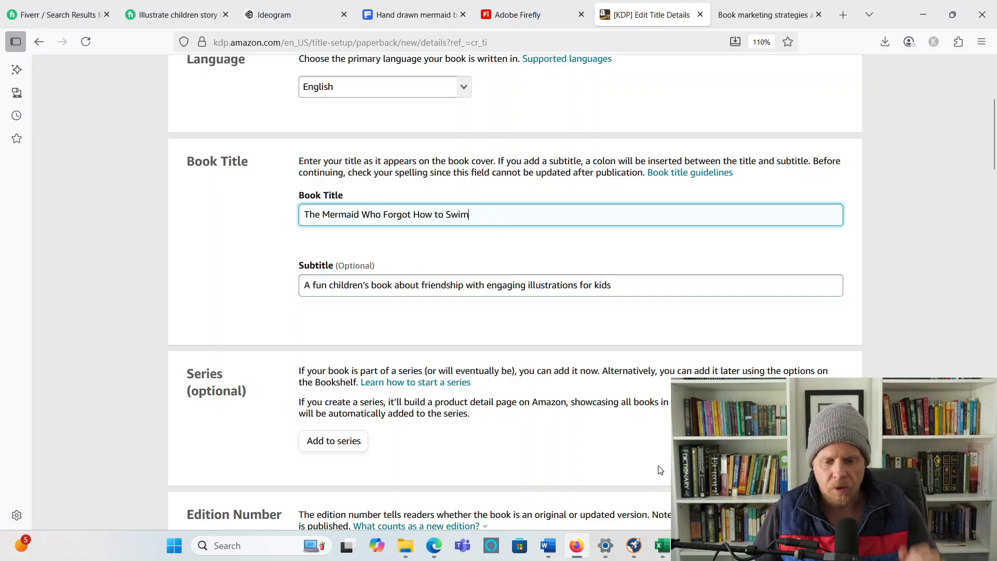
{"action": "double_click", "coordinate": [341, 214]}
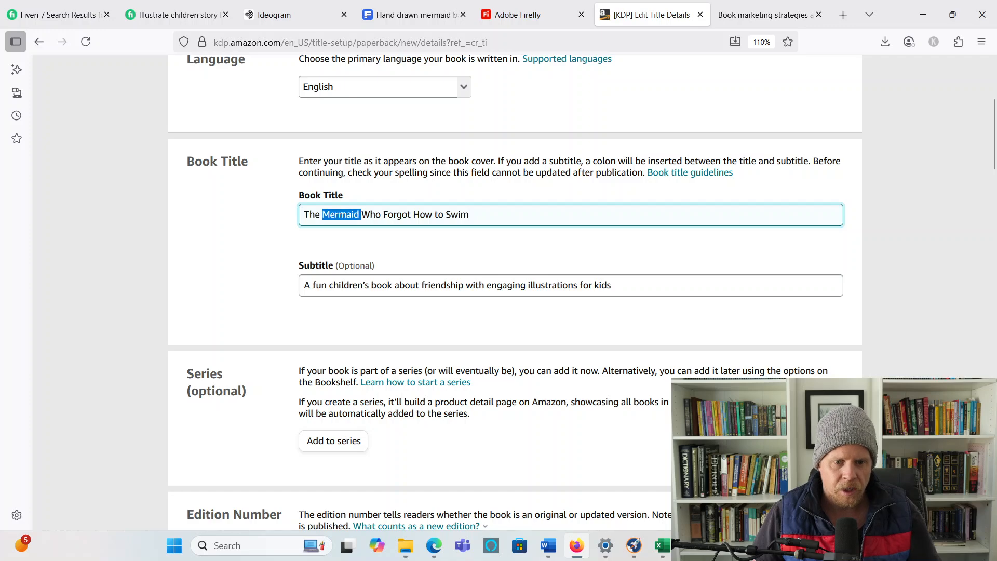
{"action": "left_click", "coordinate": [634, 546]}
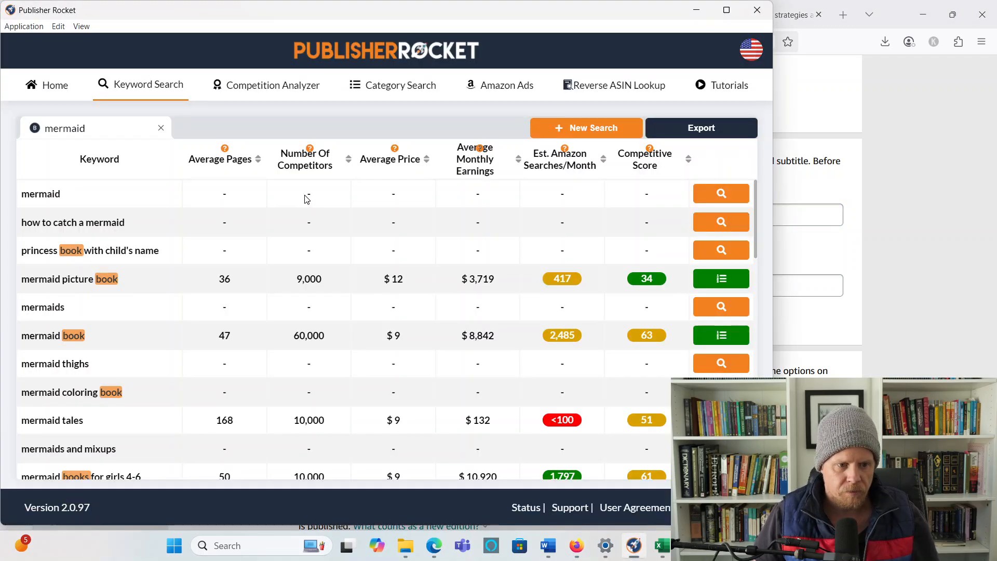
{"action": "left_click", "coordinate": [587, 128]}
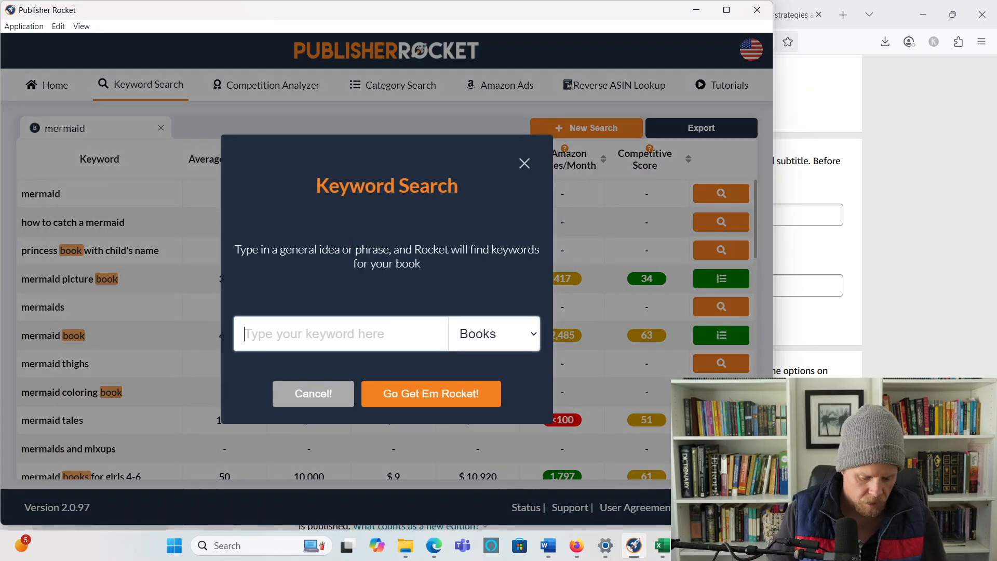
{"action": "type", "text": "mermaid"}
{"action": "key", "text": "Return"}
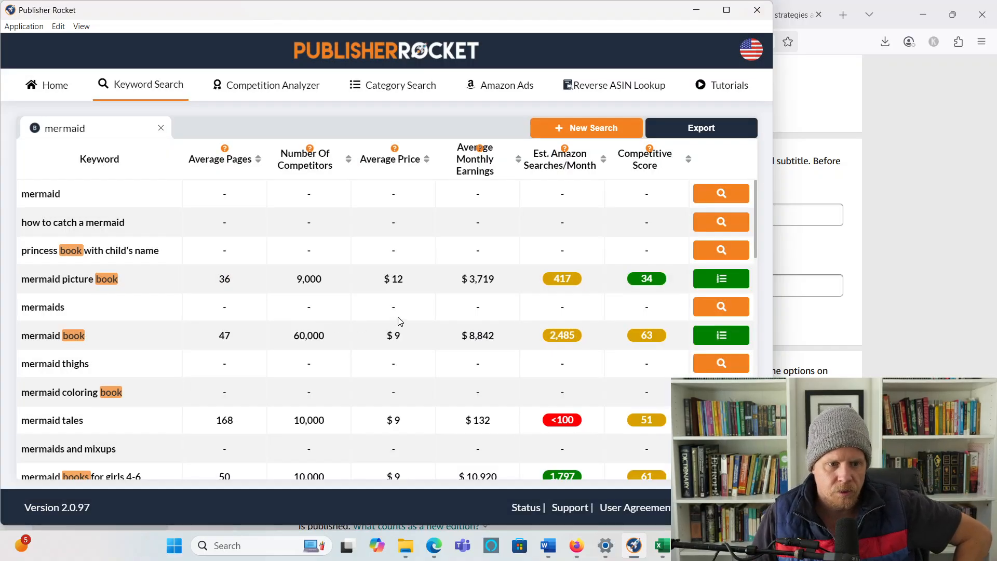
Step: Analyze the keywords "mermaid" and "how to catch a mermaid" for search volume and competition, and return to the Kindle Direct Publishing form
{"action": "scroll", "coordinate": [665, 237], "scroll_direction": "down", "scroll_amount": 10}
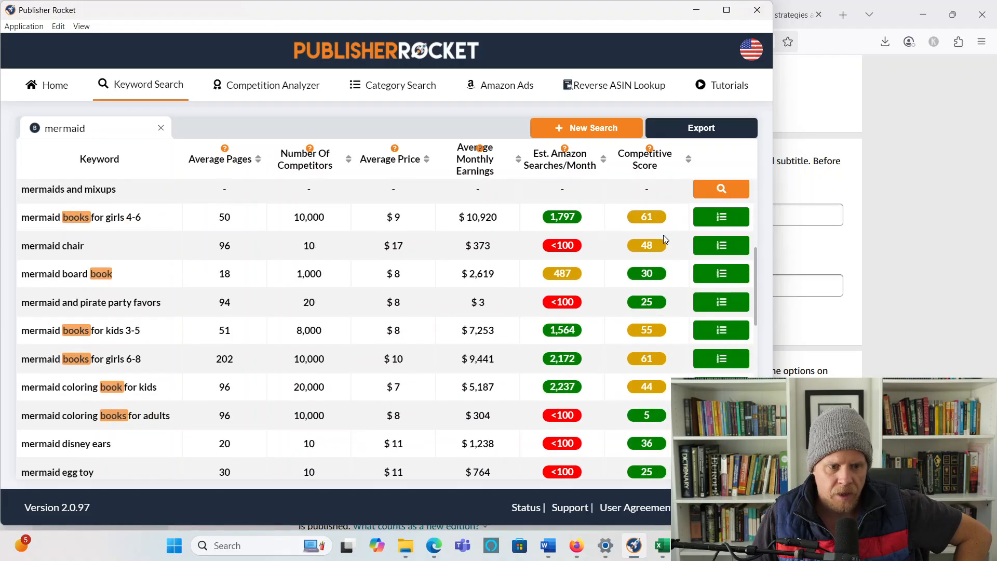
{"action": "scroll", "coordinate": [665, 239], "scroll_direction": "down", "scroll_amount": 3}
{"action": "scroll", "coordinate": [675, 228], "scroll_direction": "up", "scroll_amount": 13}
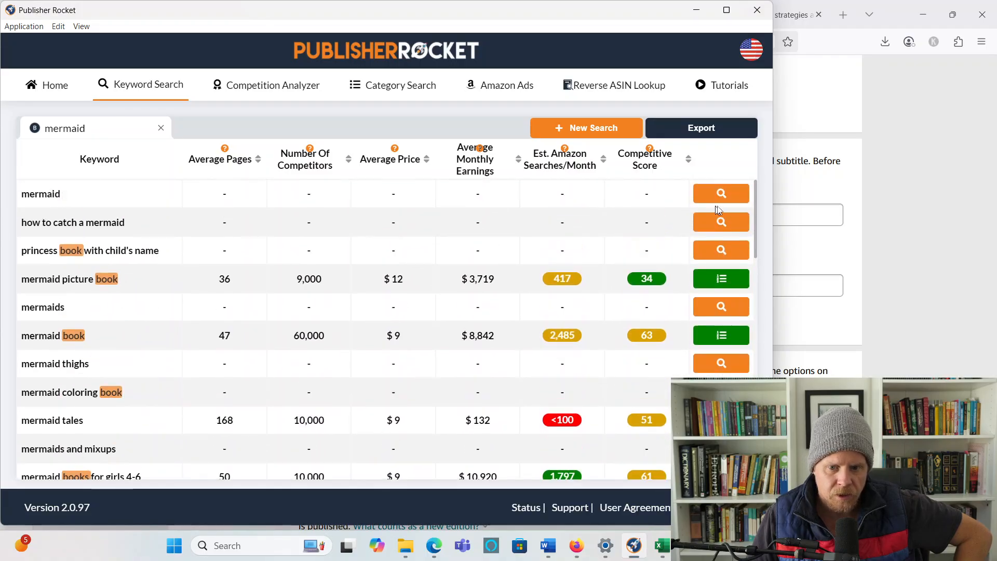
{"action": "left_click", "coordinate": [722, 195]}
{"action": "left_click", "coordinate": [722, 222]}
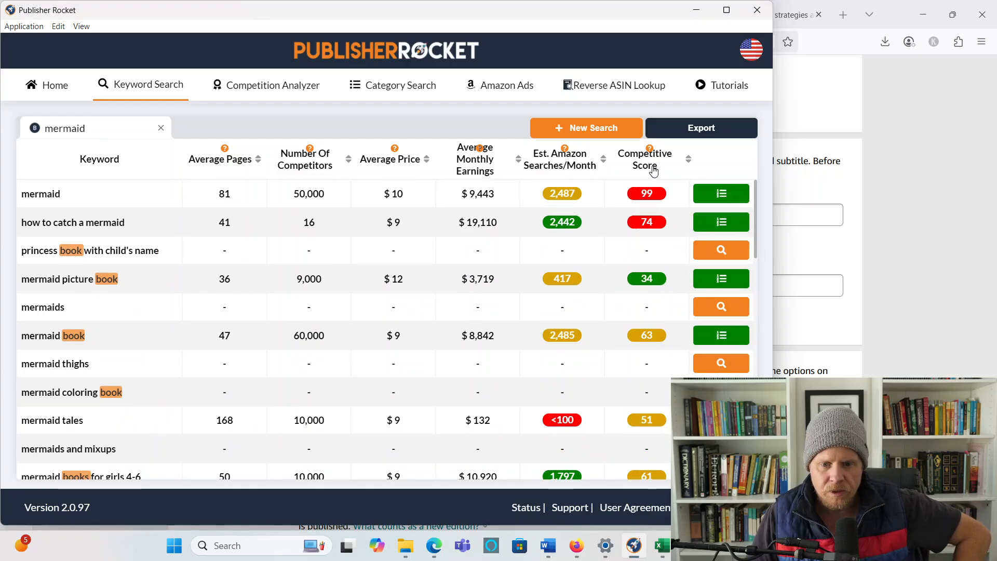
{"action": "mouse_move", "coordinate": [564, 224]}
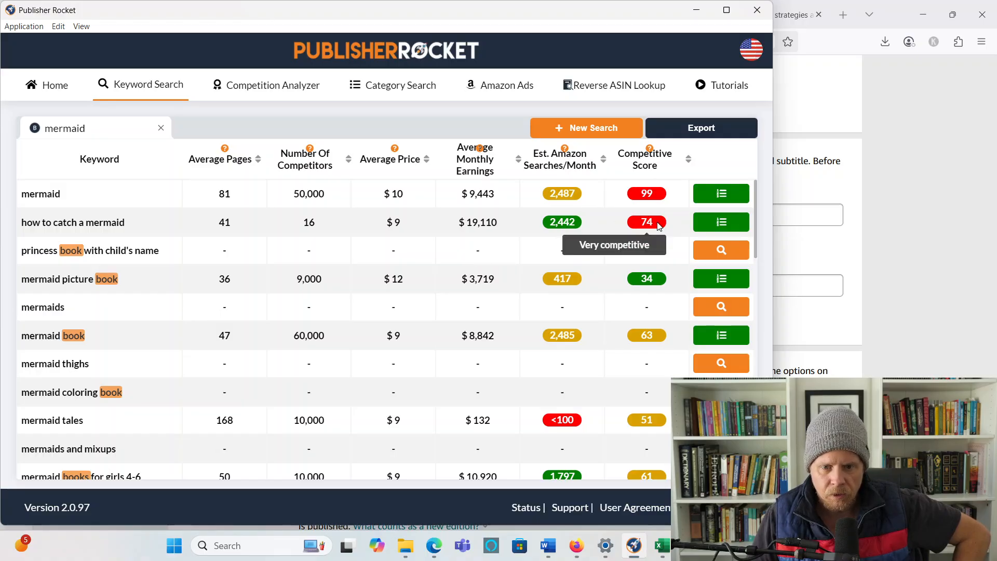
{"action": "left_click", "coordinate": [699, 11]}
{"action": "left_click", "coordinate": [701, 11]}
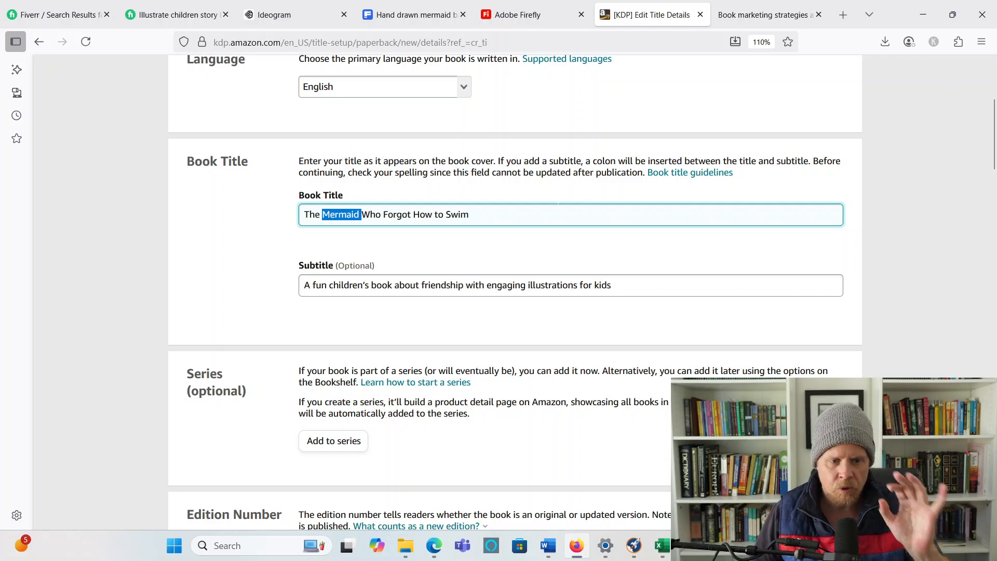
Step: Skip the optional series and edition sections and enter a short placeholder text as the book description
{"action": "left_click", "coordinate": [436, 285]}
{"action": "scroll", "coordinate": [460, 330], "scroll_direction": "down", "scroll_amount": 4}
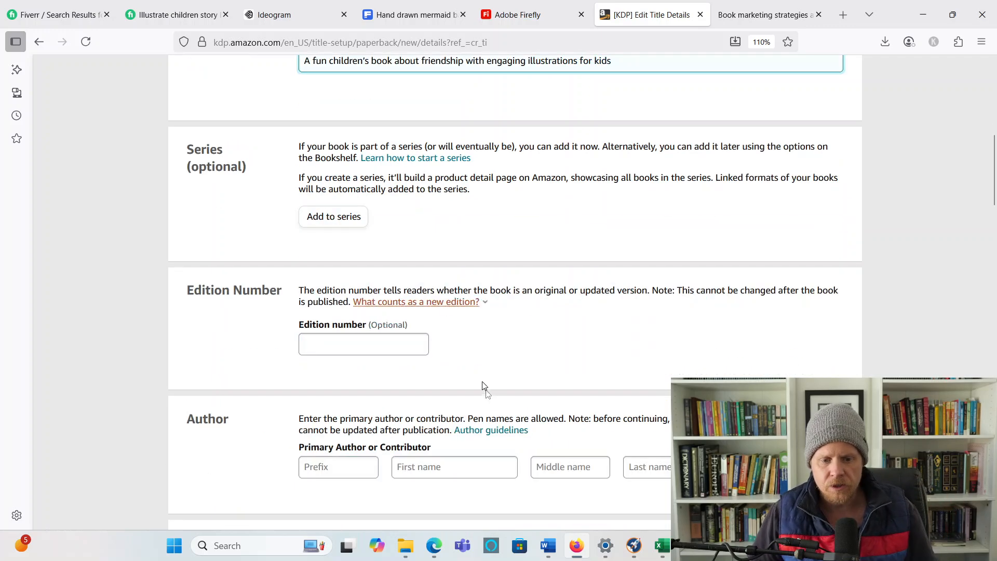
{"action": "scroll", "coordinate": [435, 391], "scroll_direction": "down", "scroll_amount": 10}
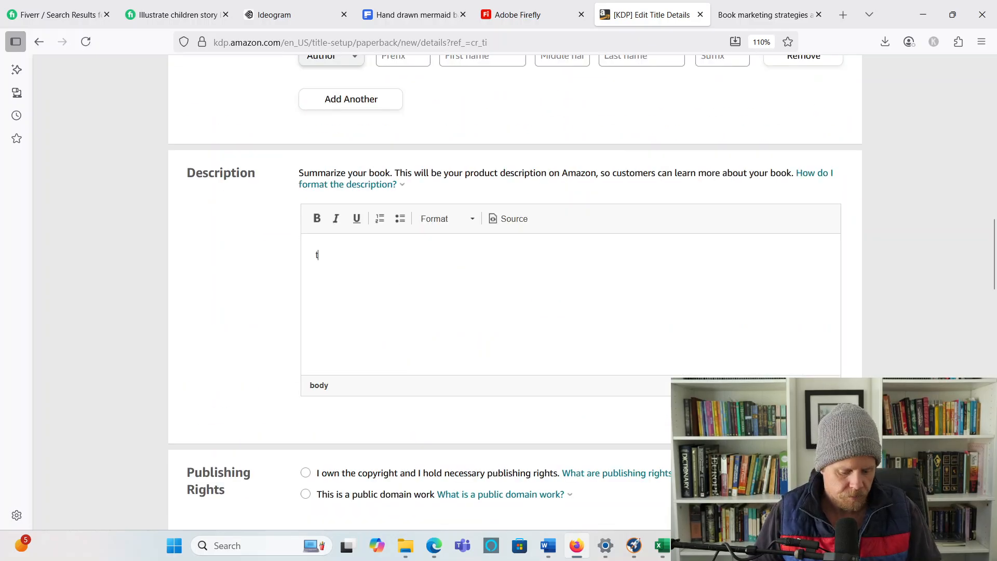
Step: Declare ownership of the copyright and publishing rights, and answer No to sexually explicit images or title
{"action": "scroll", "coordinate": [514, 291], "scroll_direction": "down", "scroll_amount": 4}
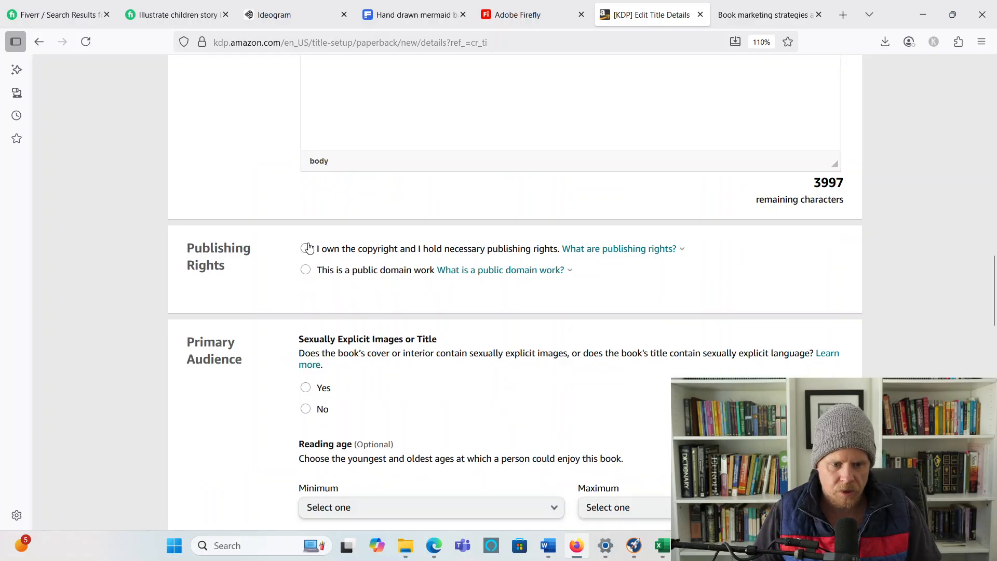
{"action": "scroll", "coordinate": [362, 329], "scroll_direction": "down", "scroll_amount": 3}
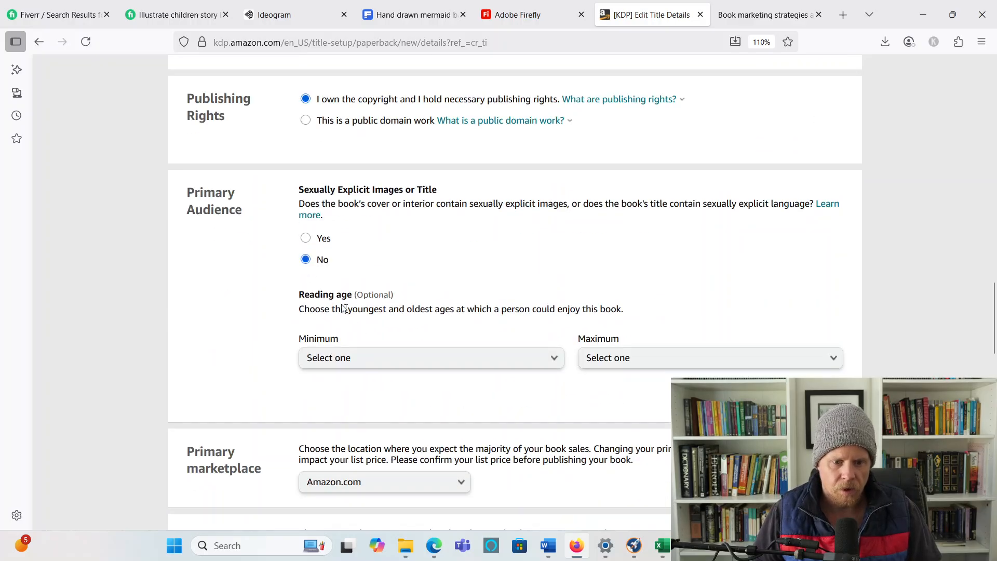
Step: Set the reading age to a minimum of 4 and a maximum of 8
{"action": "left_click", "coordinate": [376, 357]}
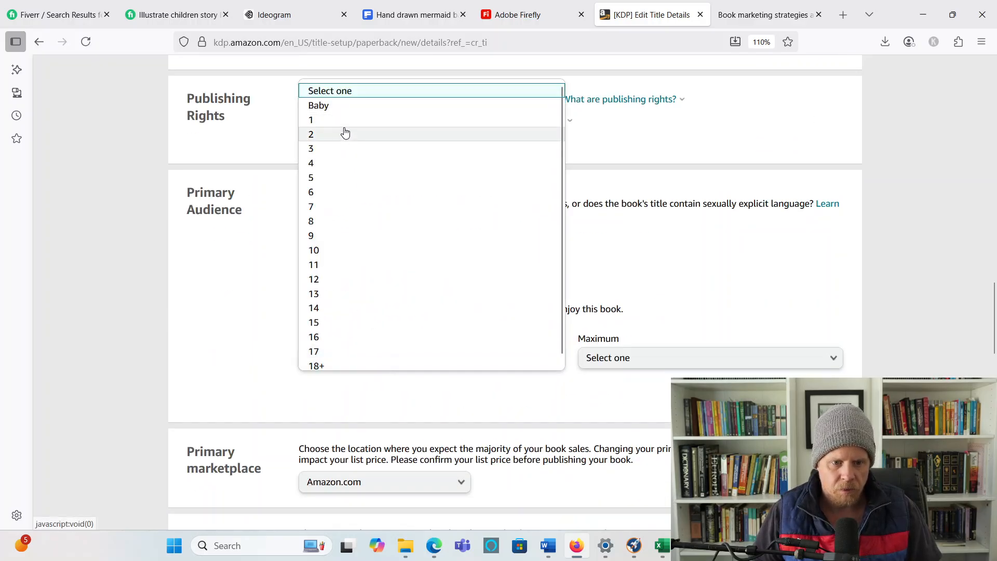
{"action": "left_click", "coordinate": [341, 148]}
{"action": "left_click", "coordinate": [624, 365]}
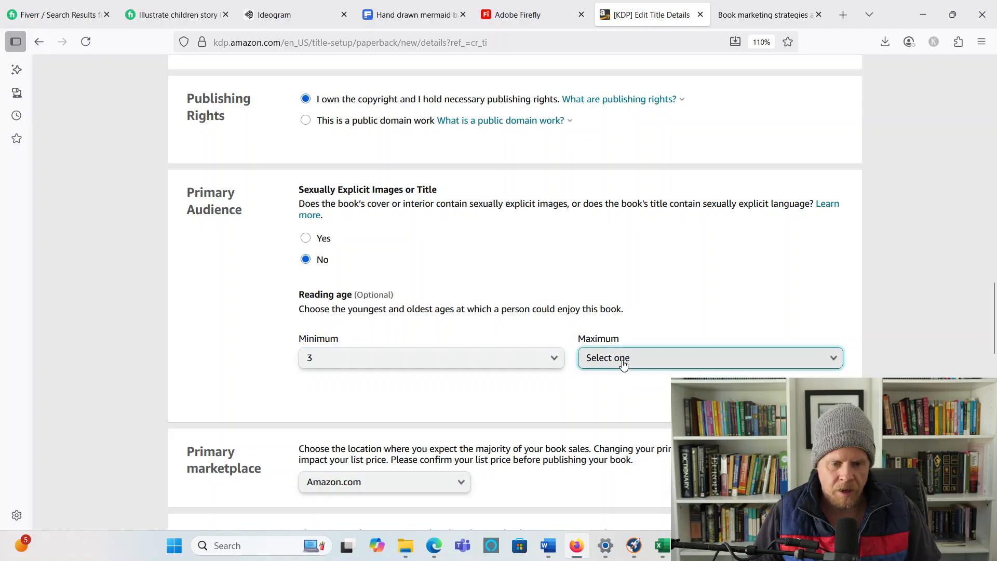
{"action": "left_click", "coordinate": [624, 366]}
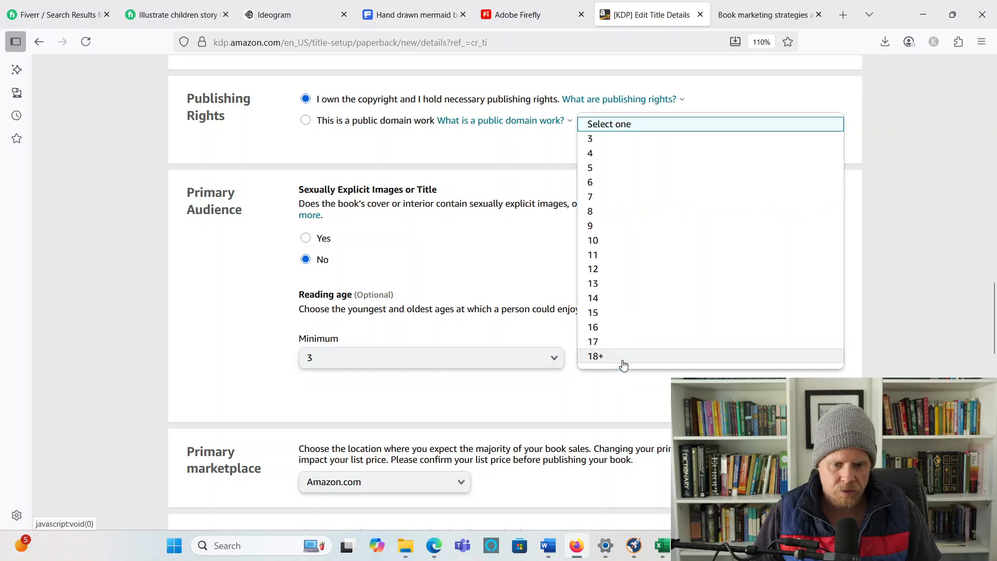
{"action": "left_click", "coordinate": [624, 211]}
{"action": "left_click", "coordinate": [474, 363]}
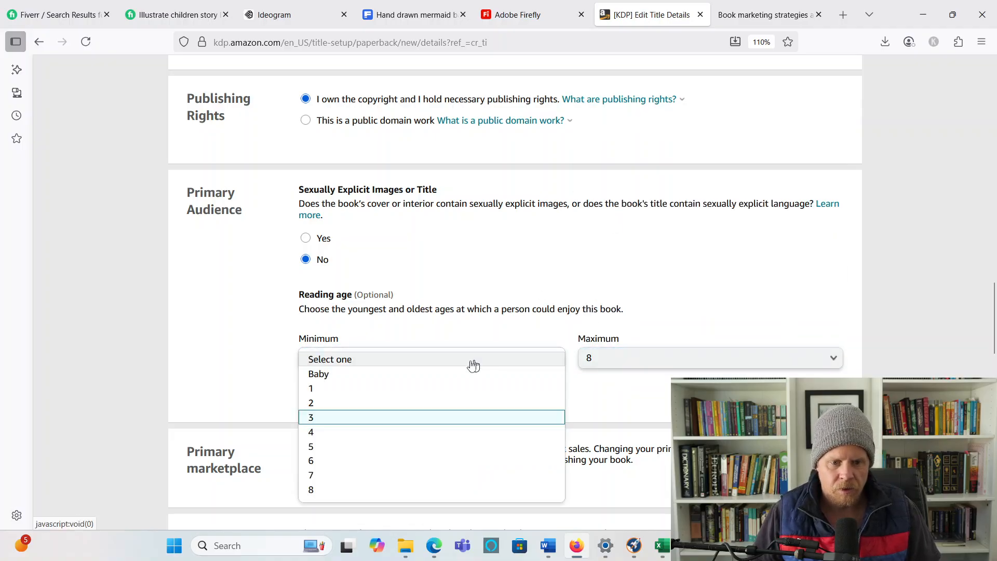
{"action": "left_click", "coordinate": [421, 432]}
Step: Choose the Children's Books category with the Classics placement and save the category selection
{"action": "scroll", "coordinate": [439, 371], "scroll_direction": "down", "scroll_amount": 3}
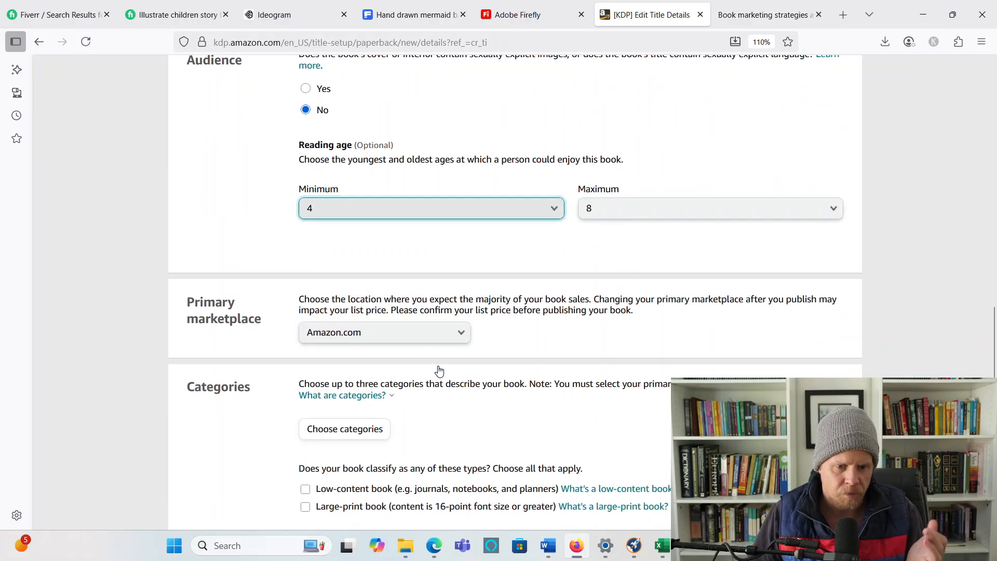
{"action": "scroll", "coordinate": [413, 349], "scroll_direction": "down", "scroll_amount": 1}
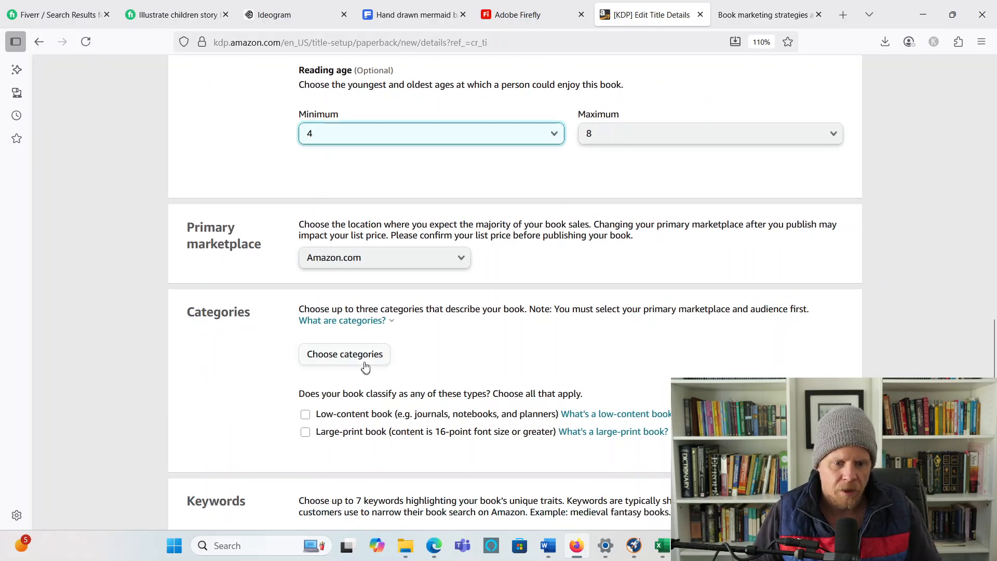
{"action": "left_click", "coordinate": [363, 358]}
{"action": "left_click", "coordinate": [307, 283]}
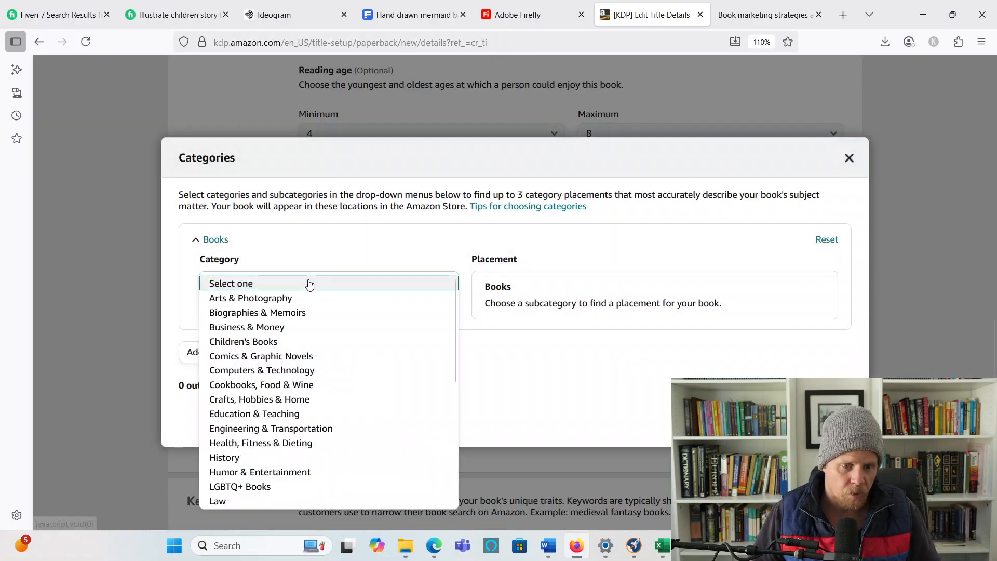
{"action": "left_click", "coordinate": [281, 343]}
{"action": "left_click", "coordinate": [492, 345]}
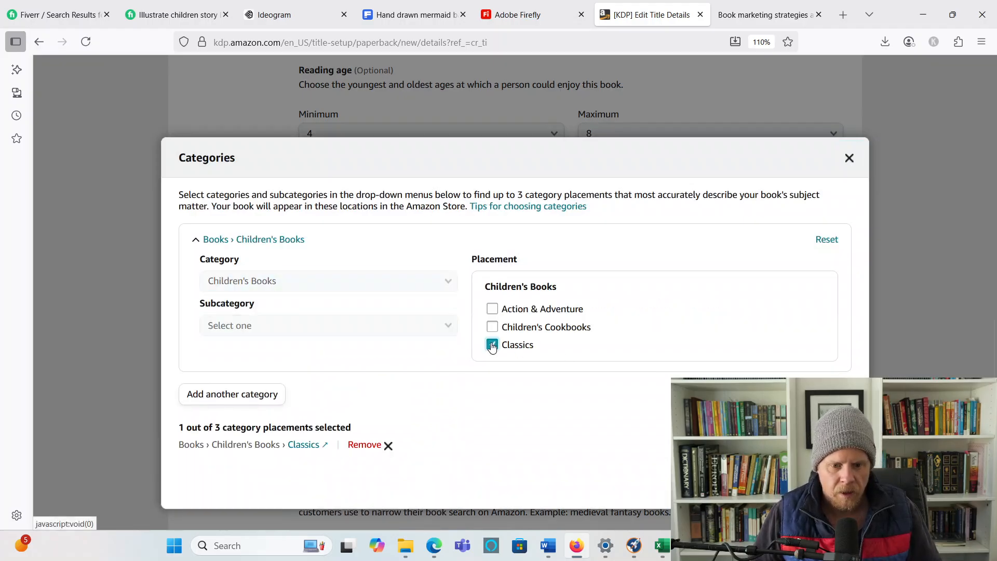
{"action": "left_click", "coordinate": [810, 492]}
Step: Enter "tbd" as the first keyword and look over the publication date options
{"action": "scroll", "coordinate": [491, 334], "scroll_direction": "down", "scroll_amount": 4}
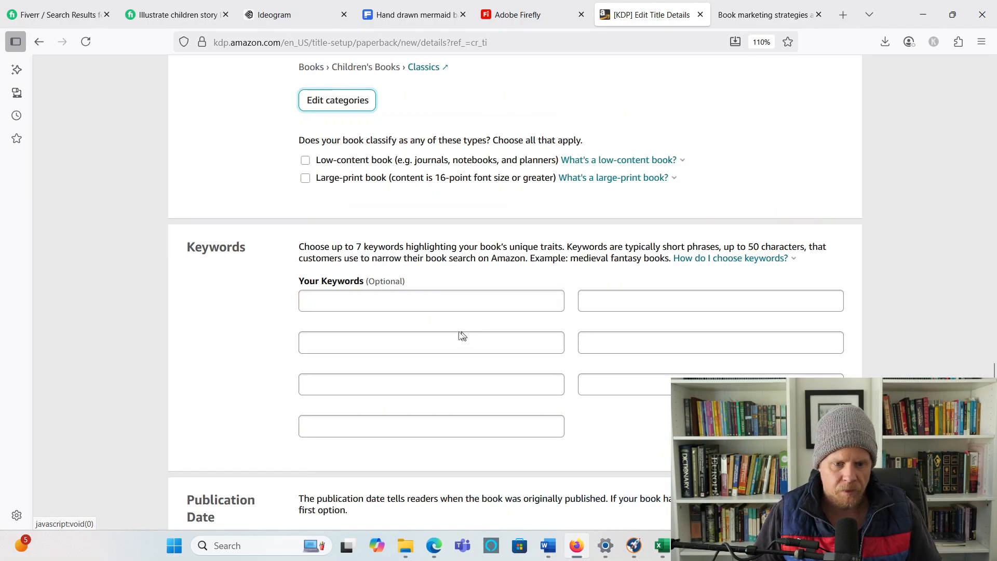
{"action": "left_click", "coordinate": [431, 301]}
{"action": "type", "text": "tbd"}
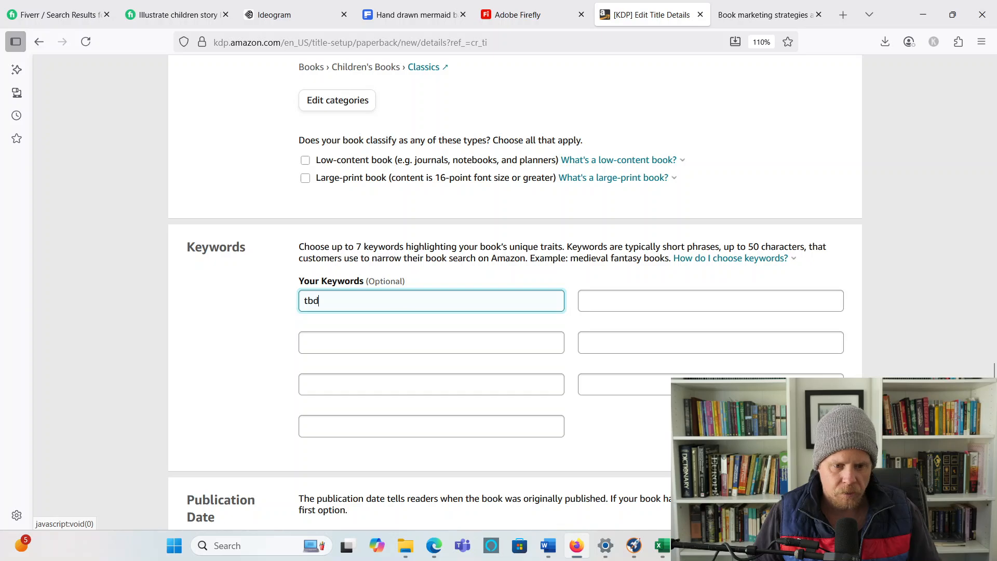
{"action": "scroll", "coordinate": [528, 246], "scroll_direction": "down", "scroll_amount": 3}
{"action": "scroll", "coordinate": [527, 247], "scroll_direction": "up", "scroll_amount": 2}
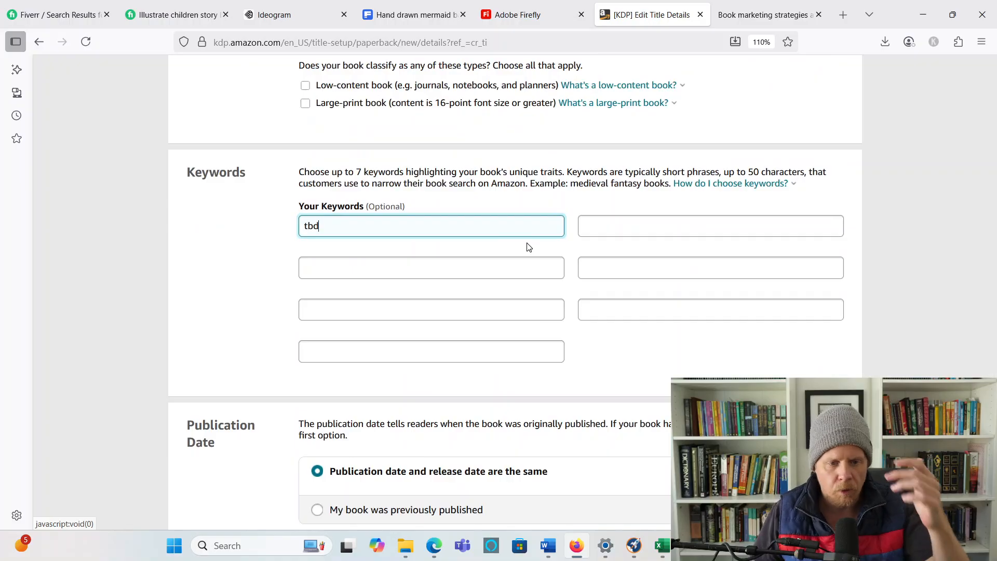
Step: Keep the default publication and release date options and try to save the paperback details
{"action": "scroll", "coordinate": [527, 247], "scroll_direction": "down", "scroll_amount": 5}
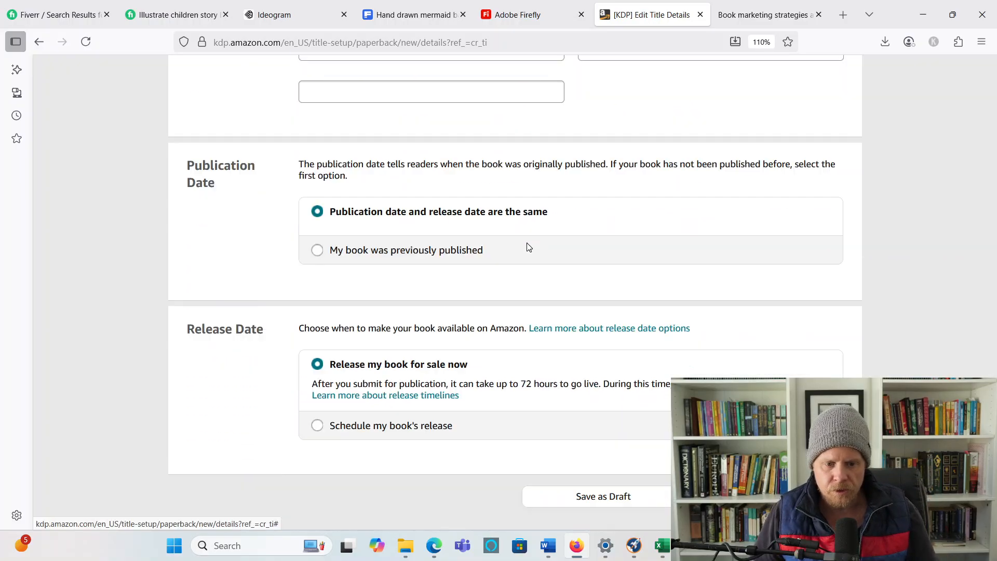
{"action": "scroll", "coordinate": [528, 247], "scroll_direction": "down", "scroll_amount": 5}
{"action": "left_click", "coordinate": [756, 307]}
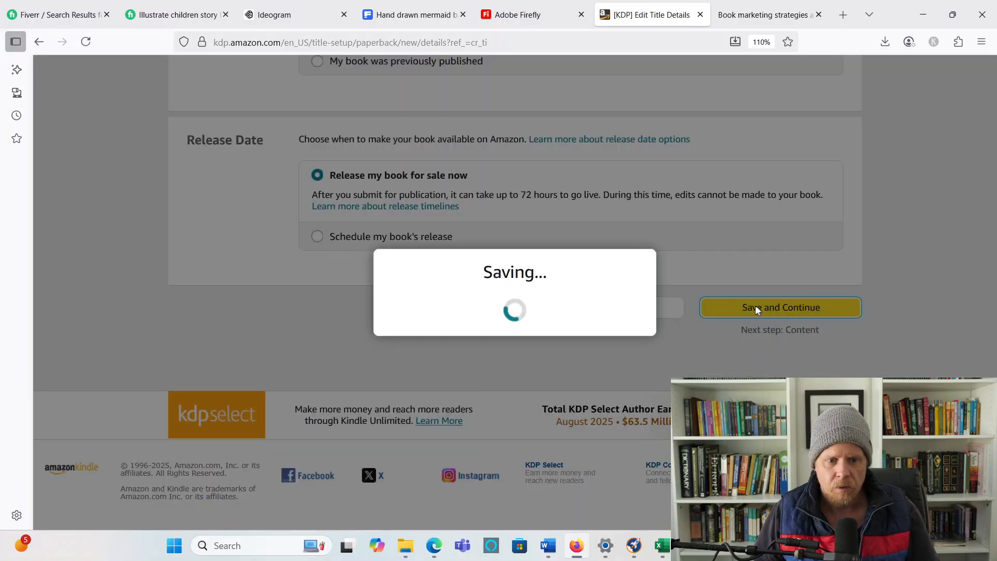
Step: Enter the primary author's first and last name and save the paperback details to continue to the content page
{"action": "scroll", "coordinate": [751, 306], "scroll_direction": "up", "scroll_amount": 2}
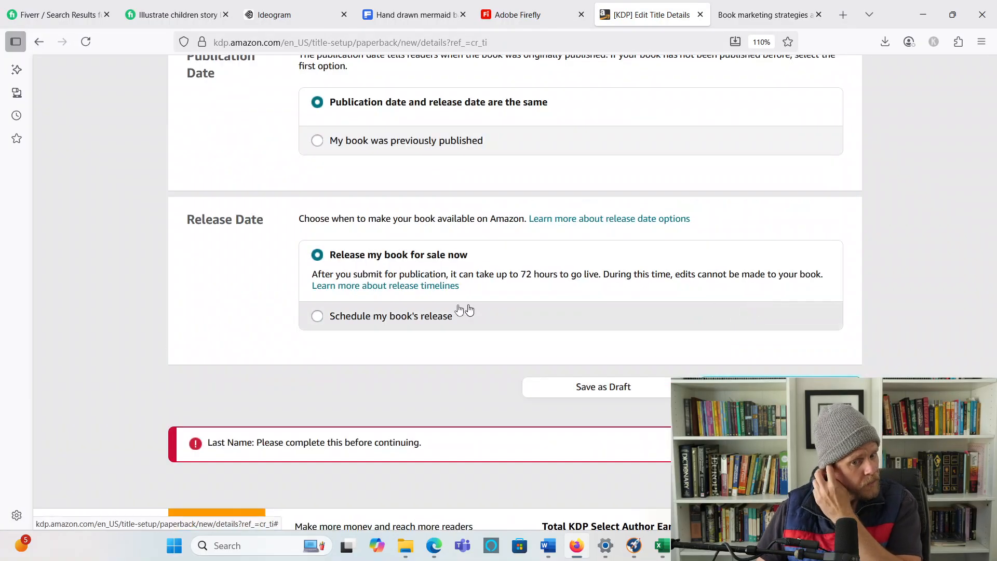
{"action": "scroll", "coordinate": [476, 310], "scroll_direction": "up", "scroll_amount": 20}
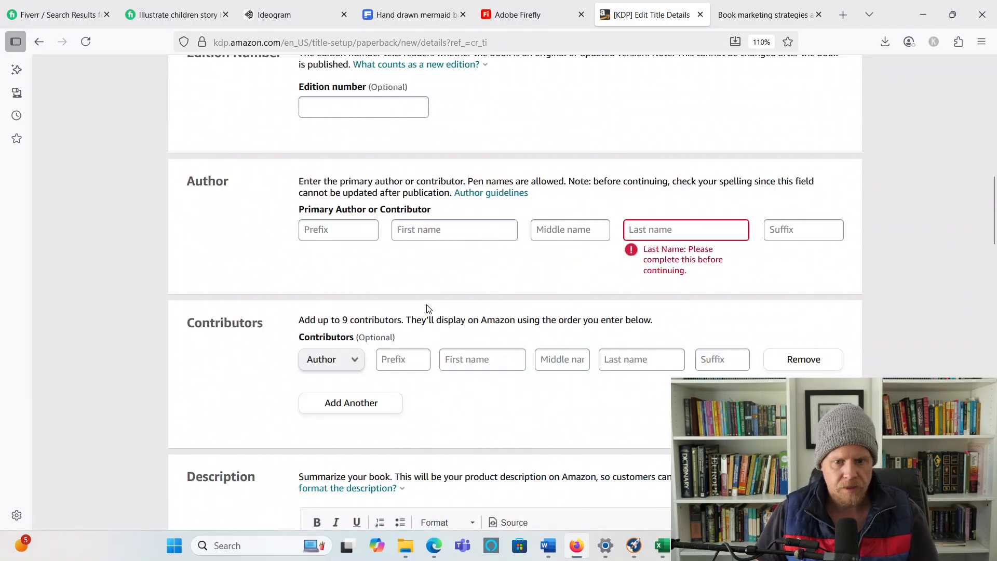
{"action": "left_click", "coordinate": [444, 230]}
{"action": "type", "text": "Shelly"}
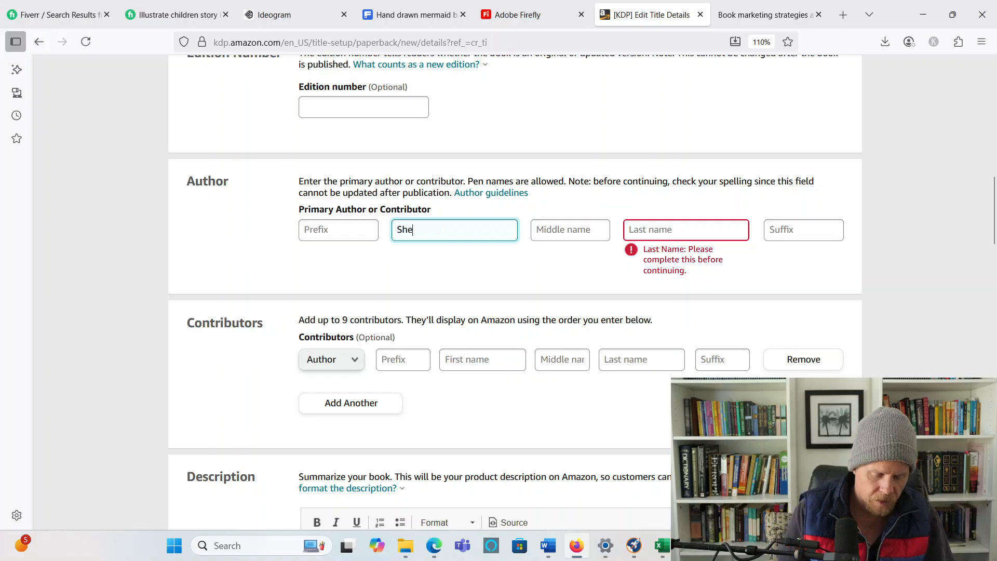
{"action": "key", "text": "Tab"}
{"action": "key", "text": "Tab"}
{"action": "type", "text": "Coraline"}
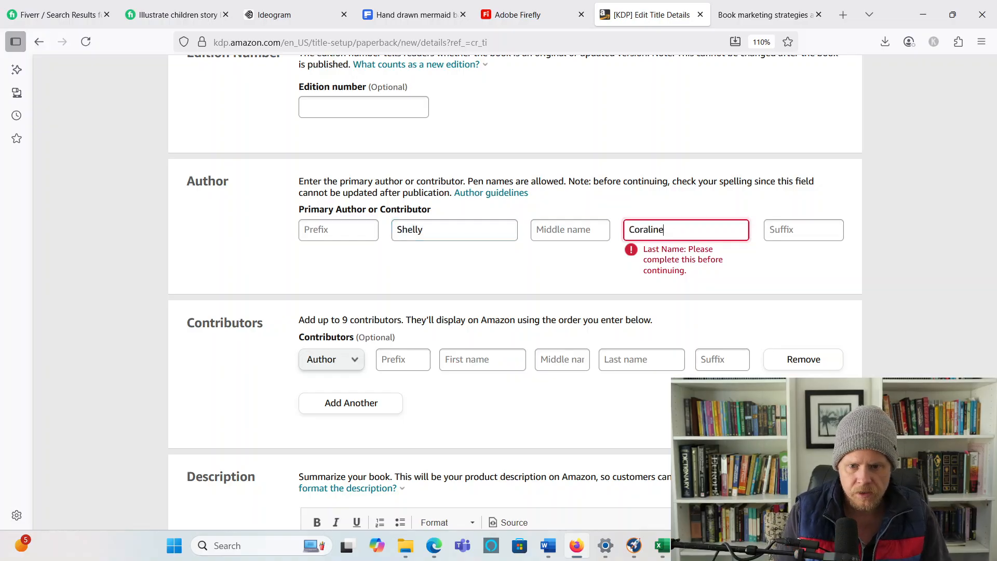
{"action": "scroll", "coordinate": [429, 218], "scroll_direction": "down", "scroll_amount": 20}
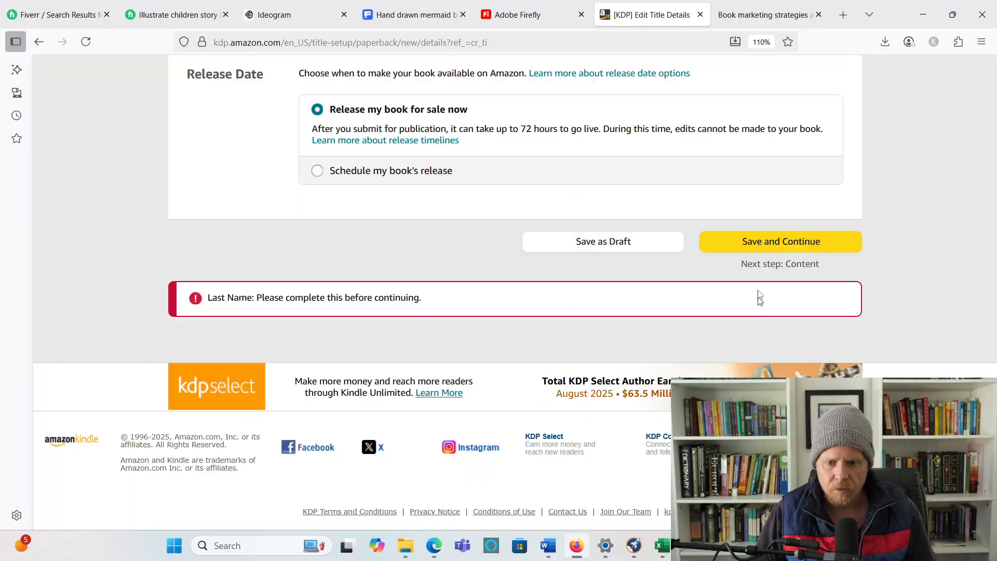
{"action": "left_click", "coordinate": [768, 243]}
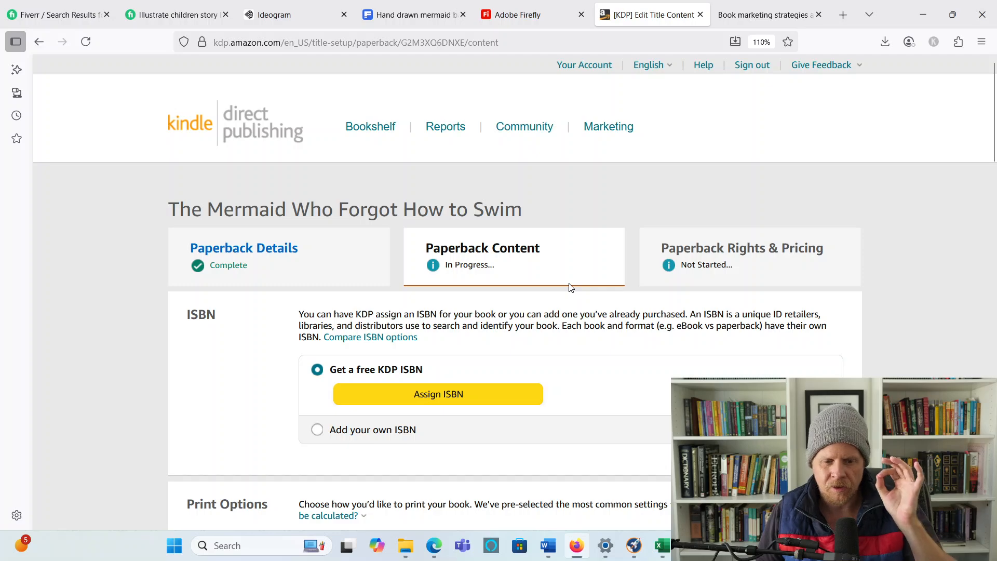
Step: Assign a free KDP ISBN to the paperback and confirm the assignment
{"action": "scroll", "coordinate": [441, 329], "scroll_direction": "down", "scroll_amount": 2}
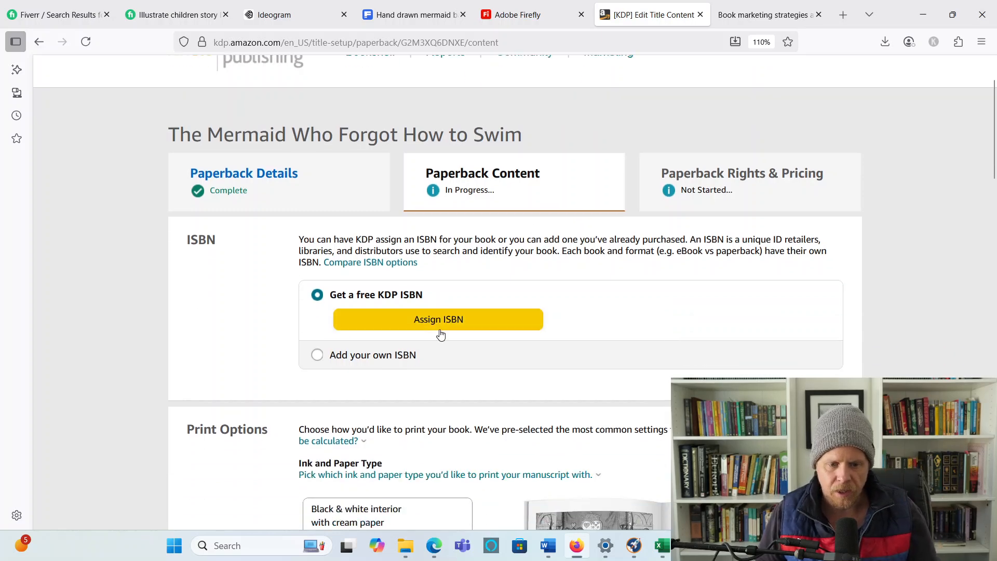
{"action": "left_click", "coordinate": [468, 328]}
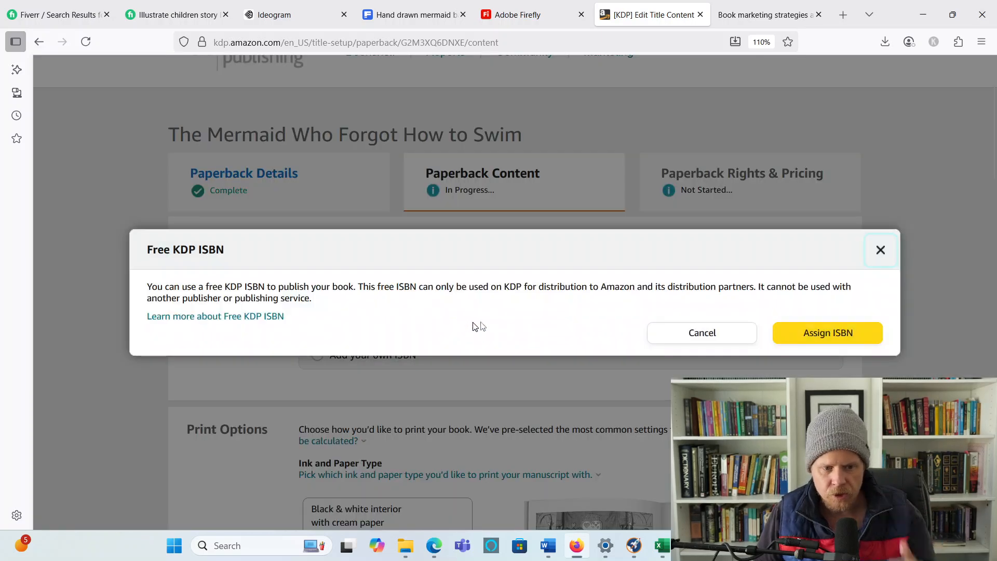
{"action": "left_click", "coordinate": [833, 331]}
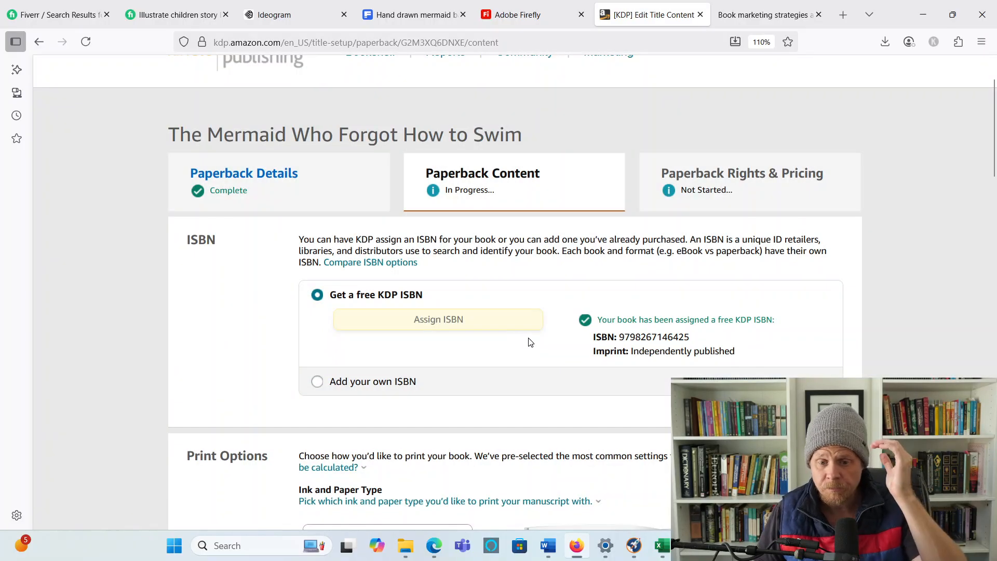
Step: Copy the assigned ISBN over the ISBN placeholder on the Word manuscript's copyright page and return to the KDP content page
{"action": "left_click_drag", "start_coordinate": [717, 341], "coordinate": [665, 337]}
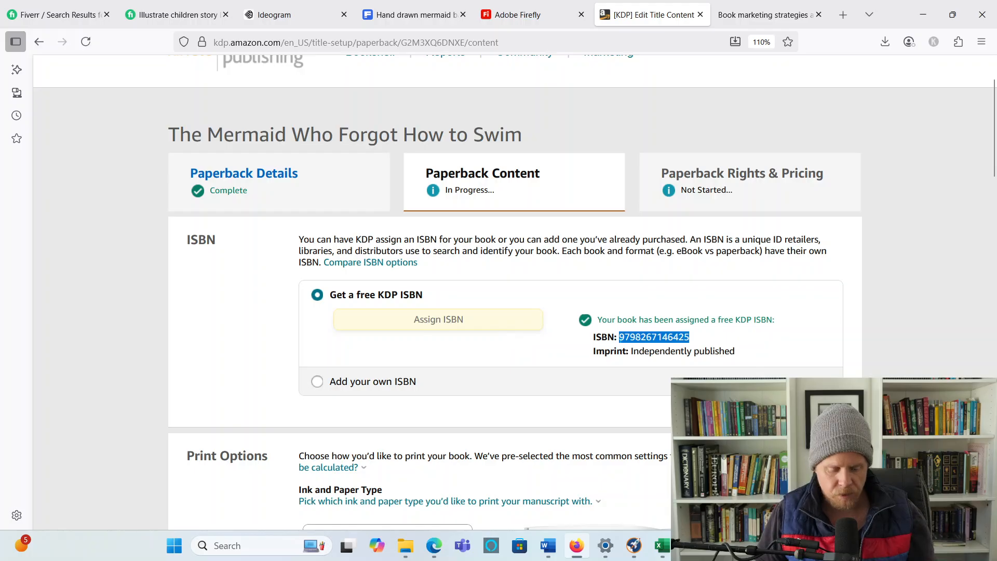
{"action": "mouse_move", "coordinate": [548, 545]}
{"action": "left_click", "coordinate": [339, 474]}
{"action": "scroll", "coordinate": [498, 331], "scroll_direction": "up", "scroll_amount": 15}
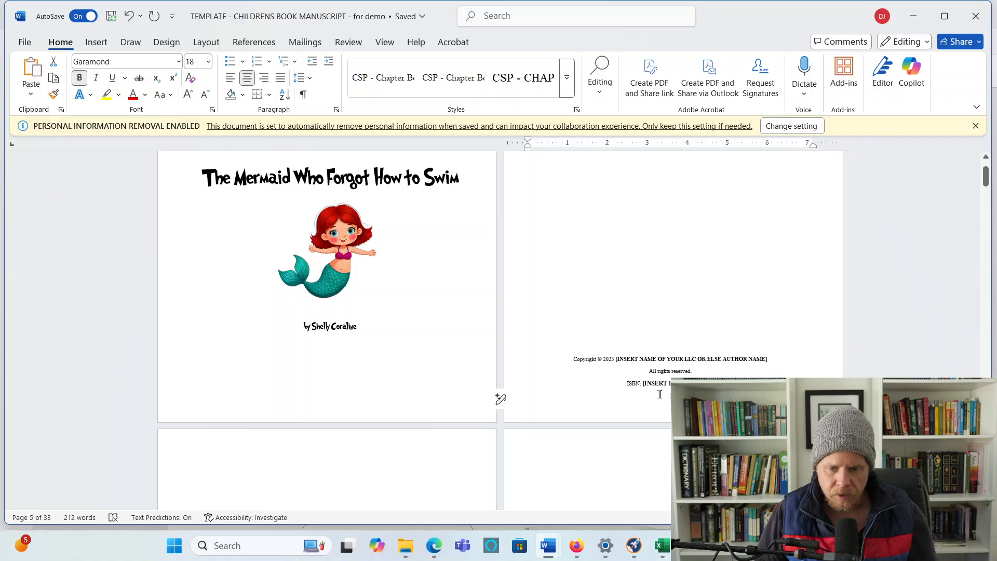
{"action": "left_click", "coordinate": [645, 388]}
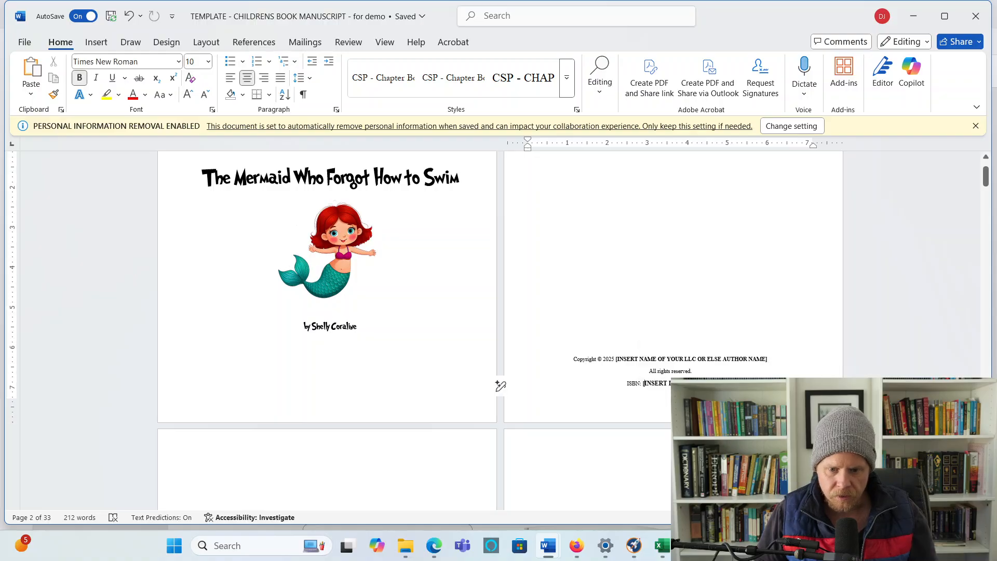
{"action": "left_click", "coordinate": [647, 384]}
{"action": "key", "text": "ctrl+v"}
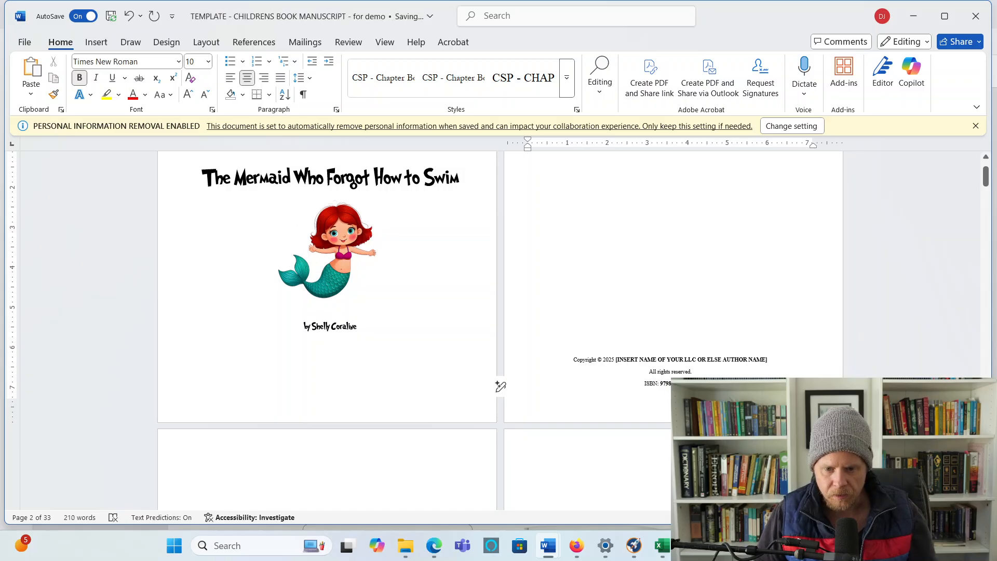
{"action": "left_click", "coordinate": [577, 555]}
Step: Try the option to add your own ISBN and restore the free KDP ISBN choice
{"action": "scroll", "coordinate": [557, 425], "scroll_direction": "down", "scroll_amount": 8}
{"action": "scroll", "coordinate": [541, 396], "scroll_direction": "up", "scroll_amount": 8}
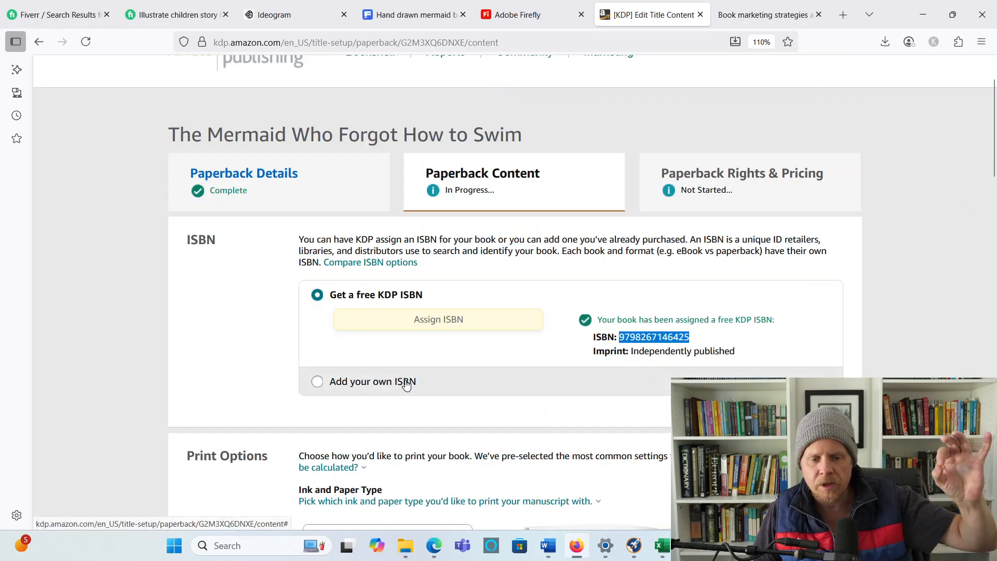
{"action": "left_click", "coordinate": [317, 382]}
{"action": "scroll", "coordinate": [398, 234], "scroll_direction": "down", "scroll_amount": 10}
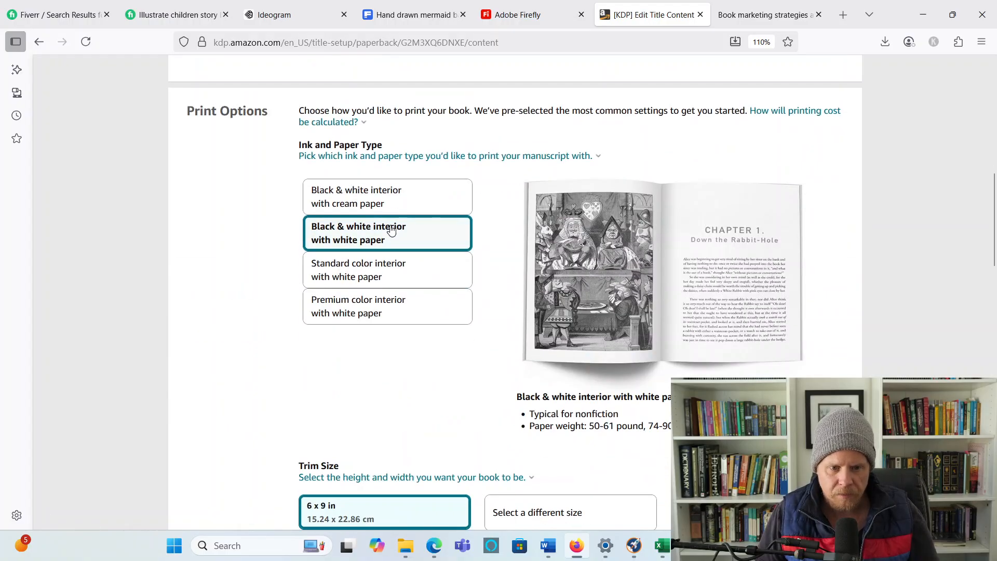
{"action": "scroll", "coordinate": [391, 231], "scroll_direction": "up", "scroll_amount": 5}
{"action": "left_click", "coordinate": [318, 145]}
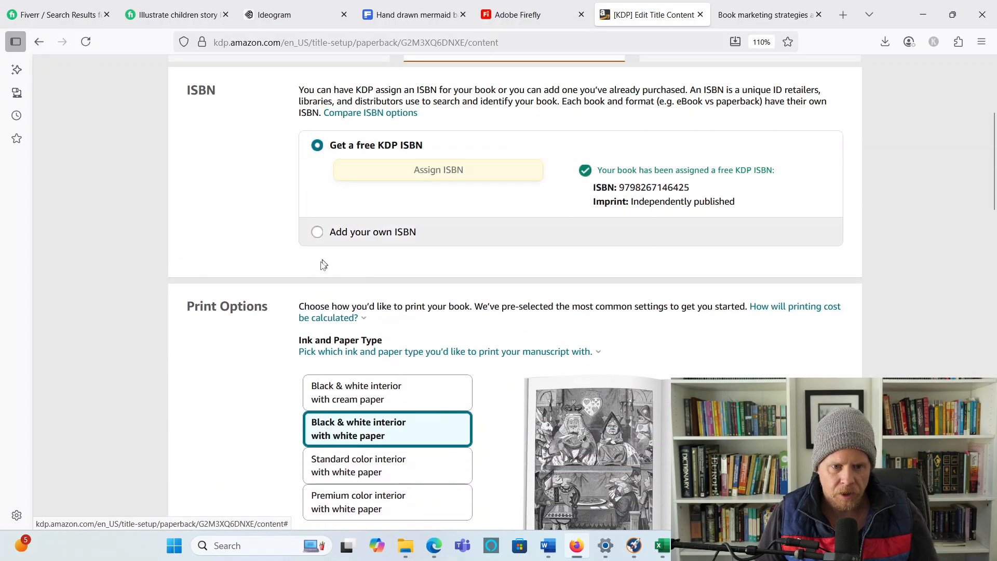
Step: Set the print options to premium color interior with white paper, 8.5 x 8.5 in trim size and a glossy cover finish
{"action": "scroll", "coordinate": [333, 260], "scroll_direction": "down", "scroll_amount": 6}
{"action": "left_click", "coordinate": [434, 288]}
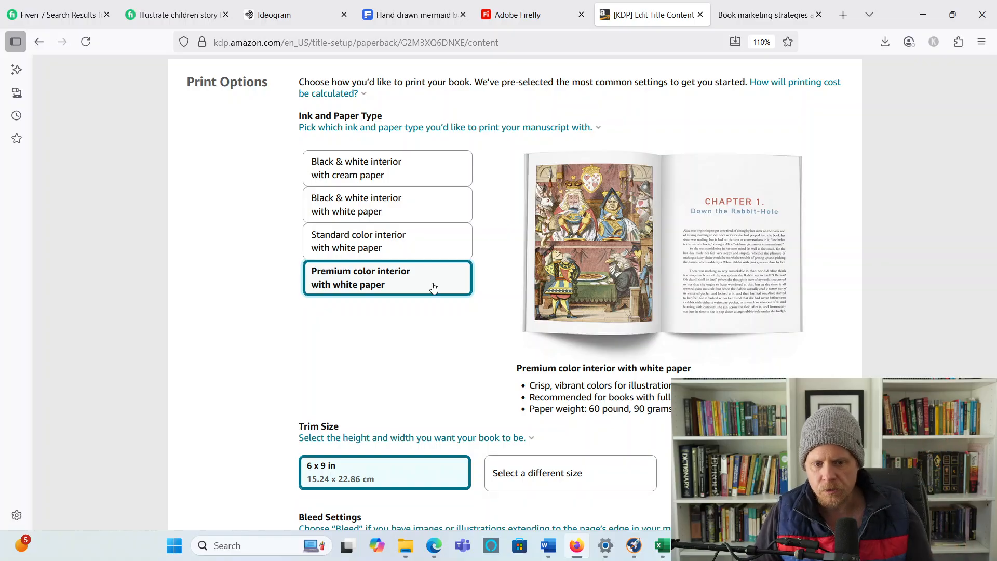
{"action": "scroll", "coordinate": [434, 288], "scroll_direction": "down", "scroll_amount": 5}
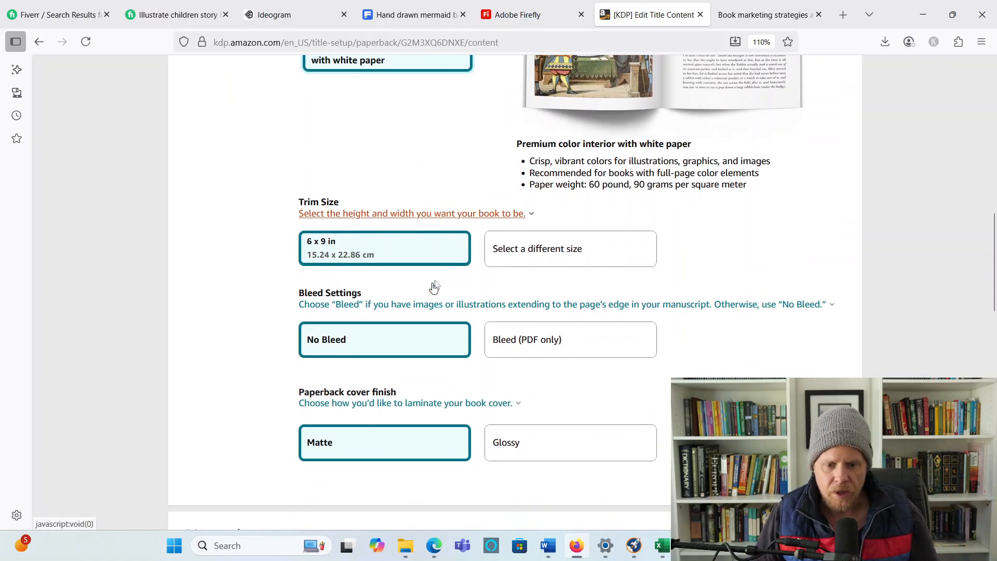
{"action": "left_click", "coordinate": [570, 248]}
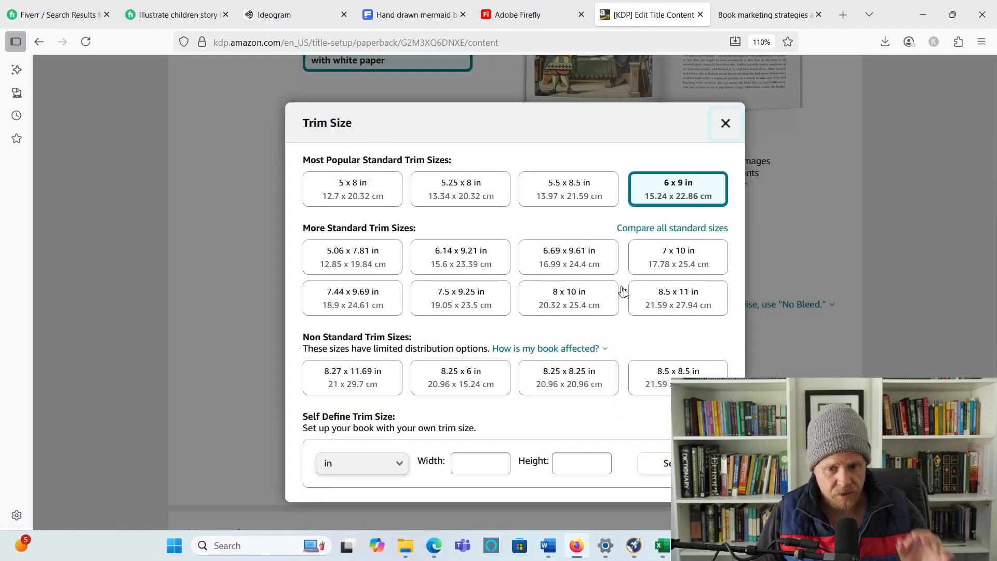
{"action": "left_click", "coordinate": [684, 374]}
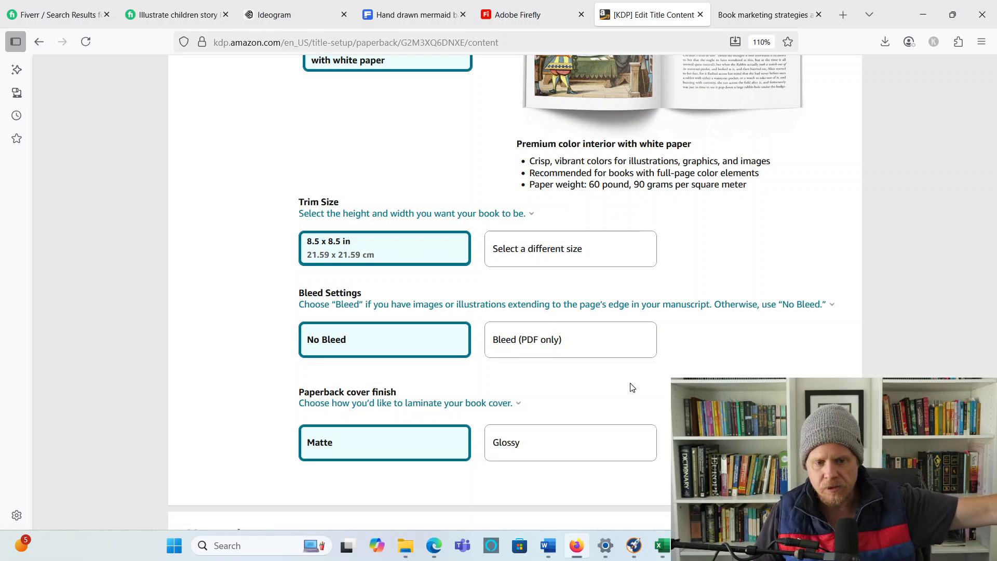
{"action": "left_click", "coordinate": [566, 450]}
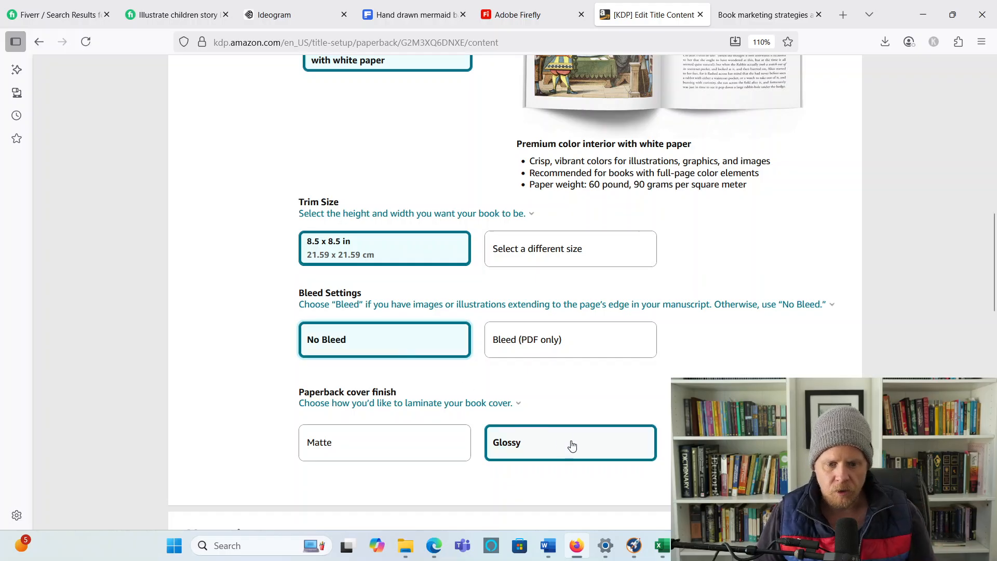
Step: Declare AI-generated content as Yes, with one or a few extensively edited images and None for both texts and translations
{"action": "scroll", "coordinate": [515, 291], "scroll_direction": "down", "scroll_amount": 6}
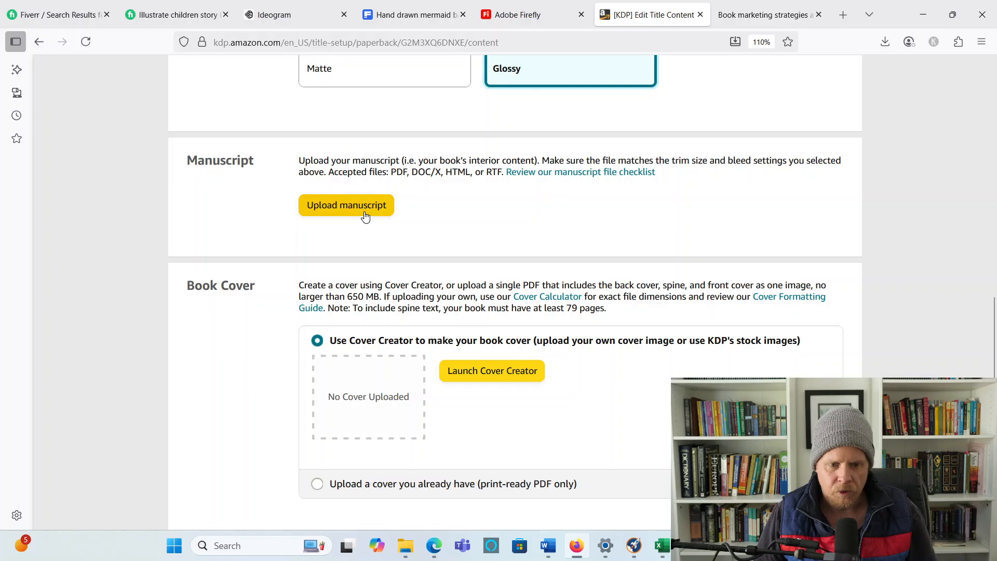
{"action": "scroll", "coordinate": [365, 217], "scroll_direction": "down", "scroll_amount": 3}
{"action": "scroll", "coordinate": [460, 218], "scroll_direction": "down", "scroll_amount": 2}
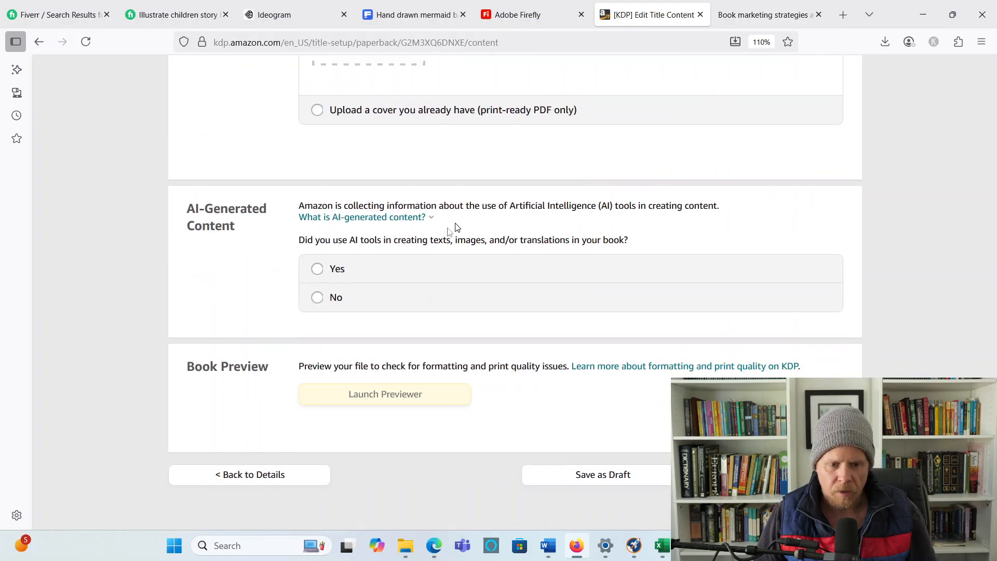
{"action": "left_click", "coordinate": [318, 269]}
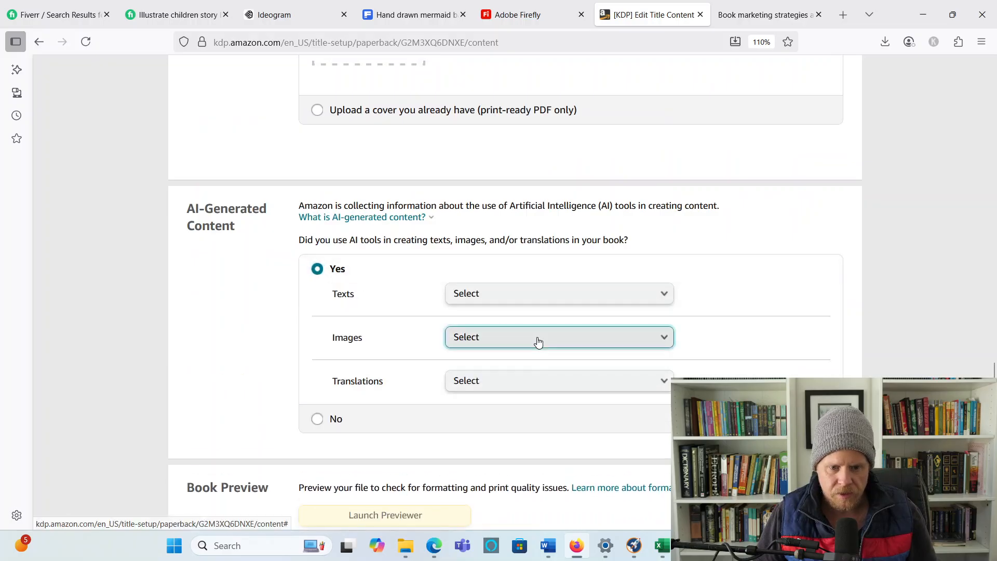
{"action": "left_click", "coordinate": [538, 342]}
{"action": "left_click", "coordinate": [535, 366]}
{"action": "left_click", "coordinate": [532, 295]}
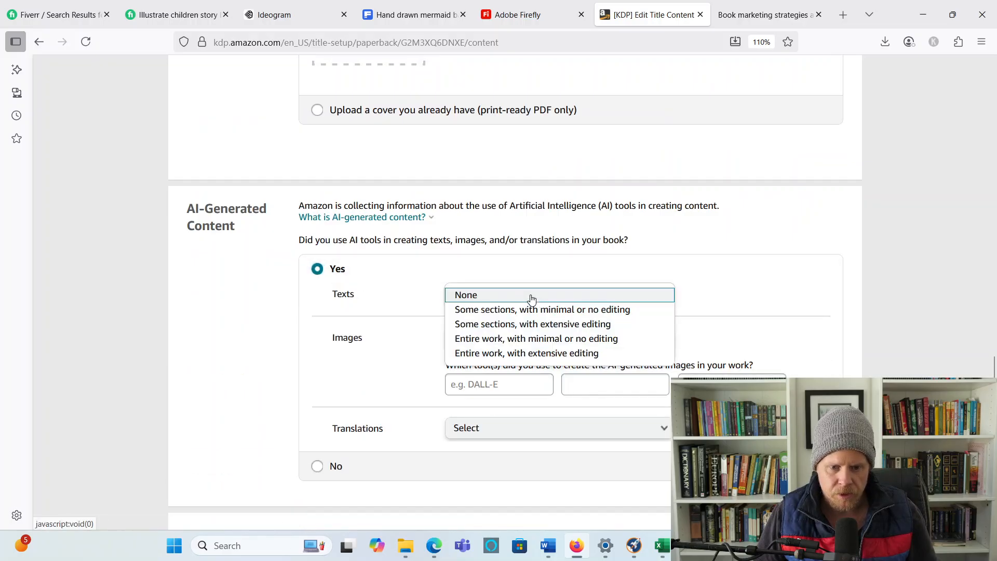
{"action": "left_click", "coordinate": [502, 295]}
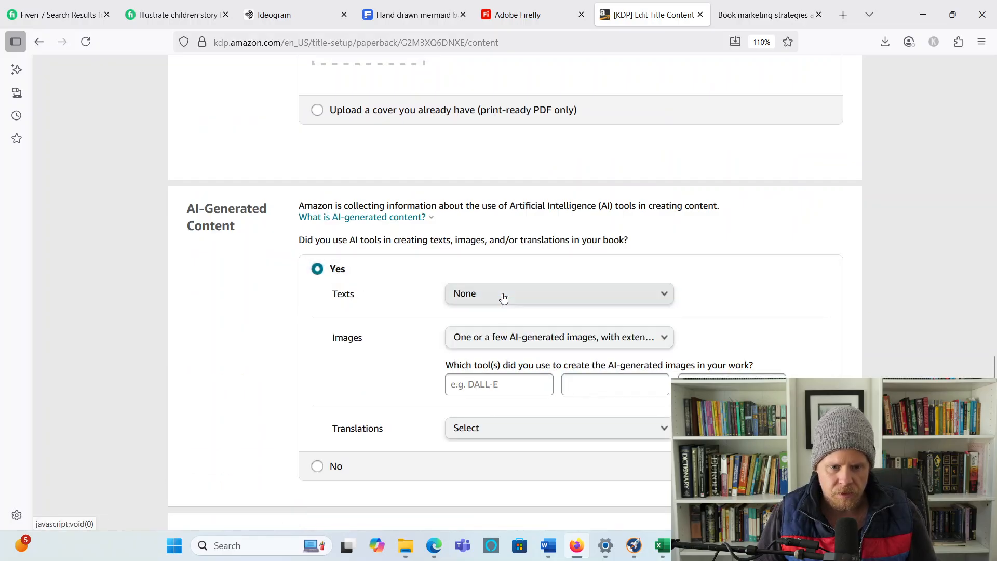
{"action": "left_click", "coordinate": [506, 430]}
{"action": "left_click", "coordinate": [505, 430]}
Step: Try to launch the book previewer and dismiss the notice
{"action": "scroll", "coordinate": [594, 387], "scroll_direction": "down", "scroll_amount": 5}
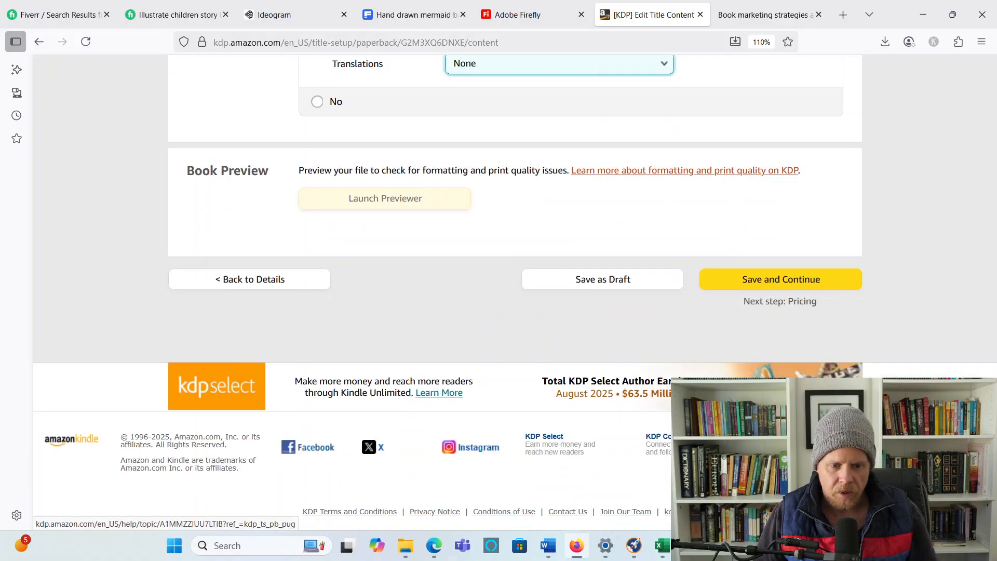
{"action": "left_click", "coordinate": [381, 205]}
{"action": "scroll", "coordinate": [674, 241], "scroll_direction": "up", "scroll_amount": 3}
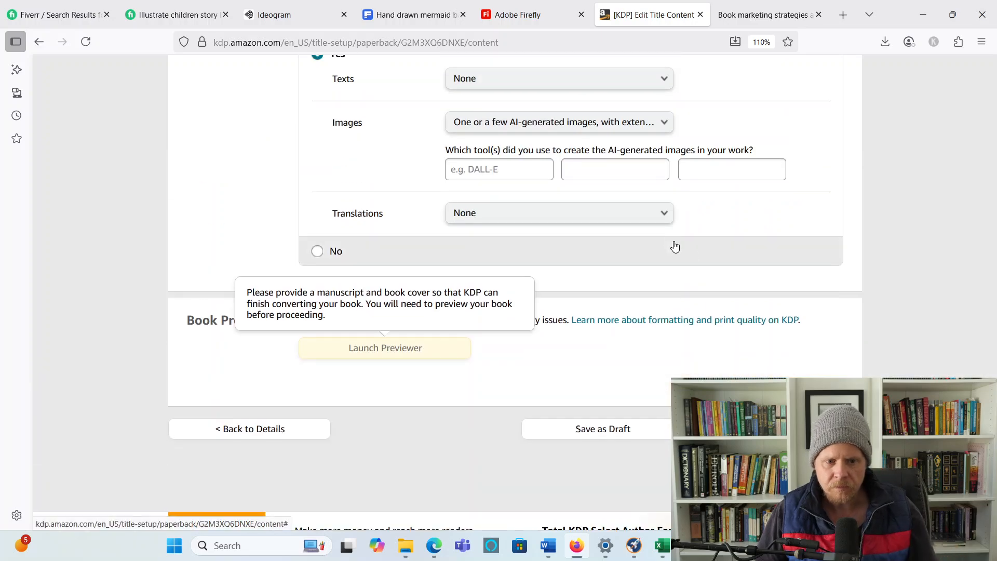
{"action": "left_click", "coordinate": [749, 219]}
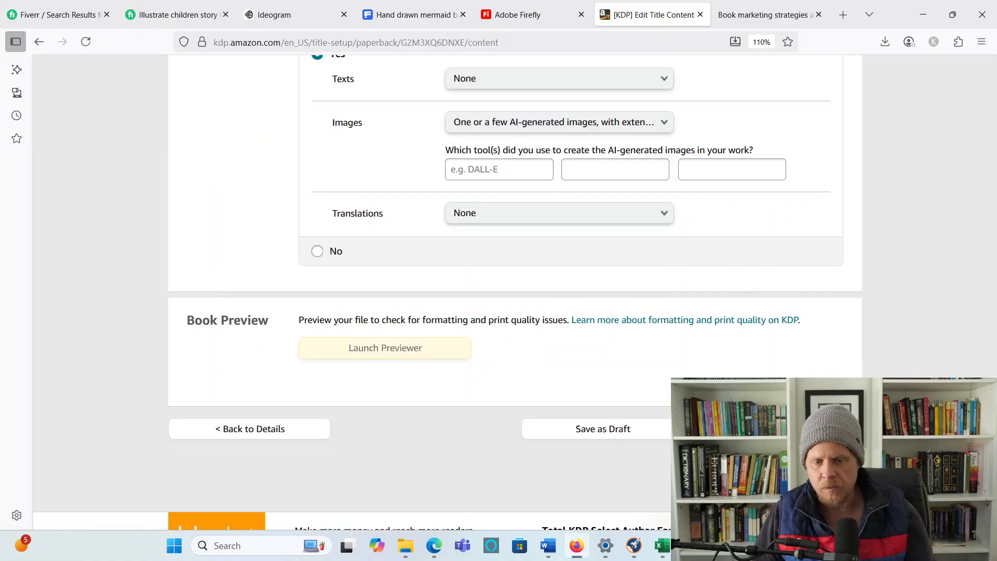
Step: Switch to the bookauthorbusiness.com sign-up form and change the first name placeholder text to "asdfa"
{"action": "left_click", "coordinate": [744, 15]}
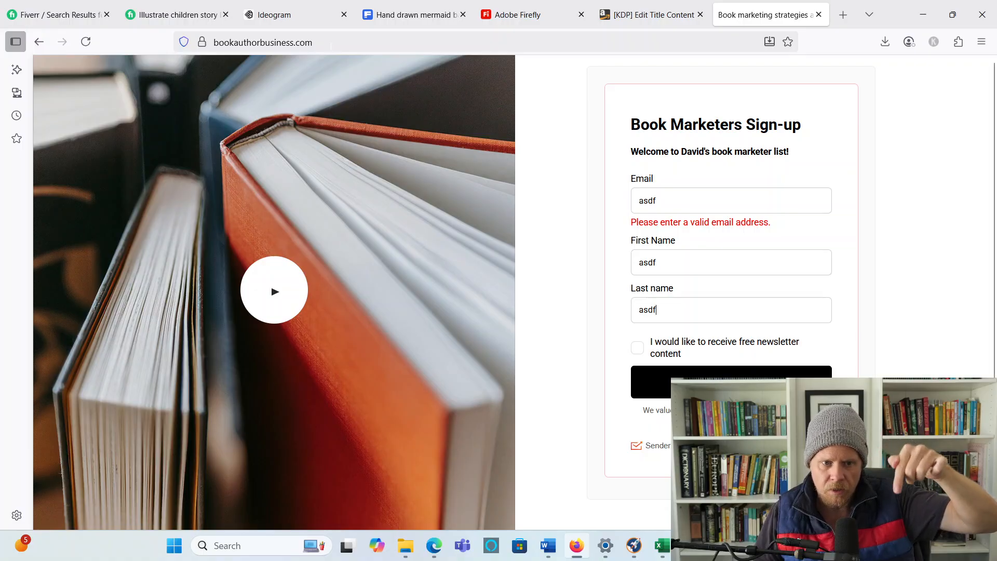
{"action": "left_click", "coordinate": [223, 42]}
{"action": "left_click", "coordinate": [144, 44]}
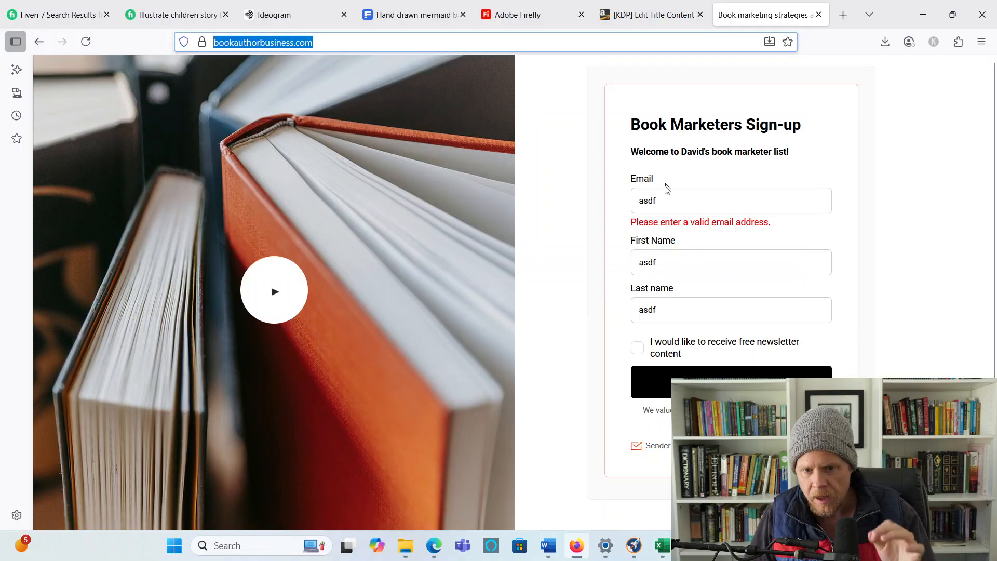
{"action": "double_click", "coordinate": [650, 200]}
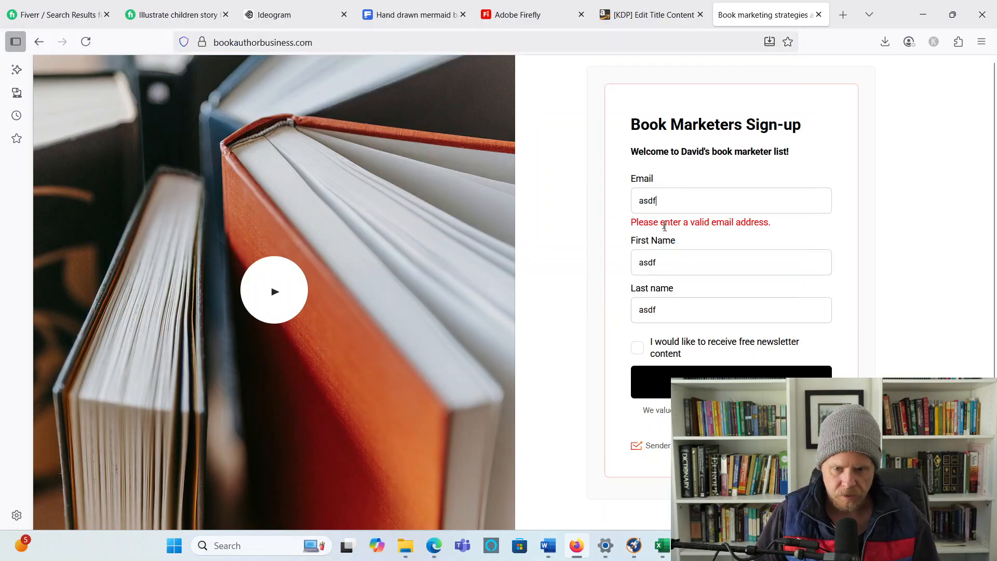
{"action": "double_click", "coordinate": [663, 263]}
{"action": "type", "text": "as"}
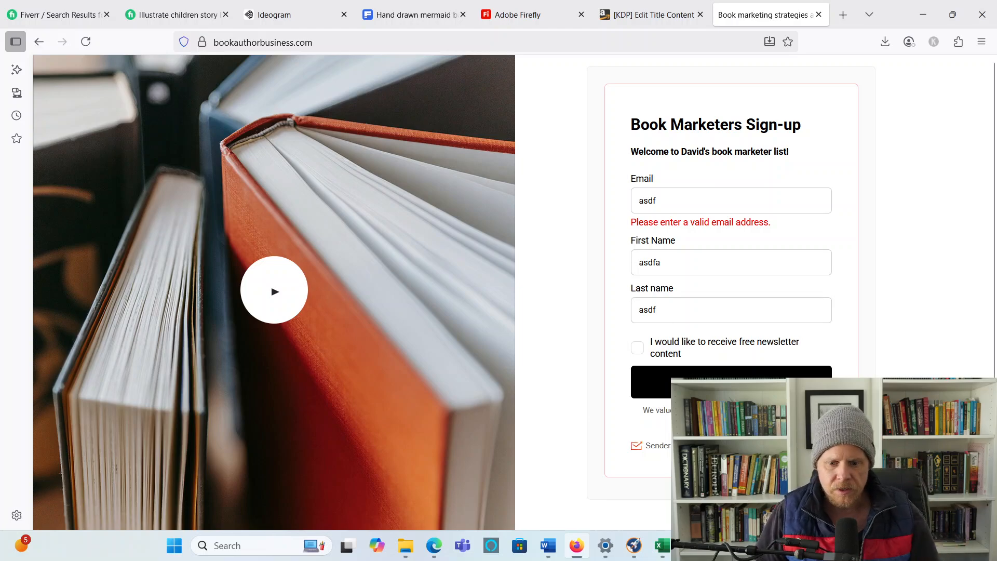
{"action": "key", "text": "alt+Tab"}
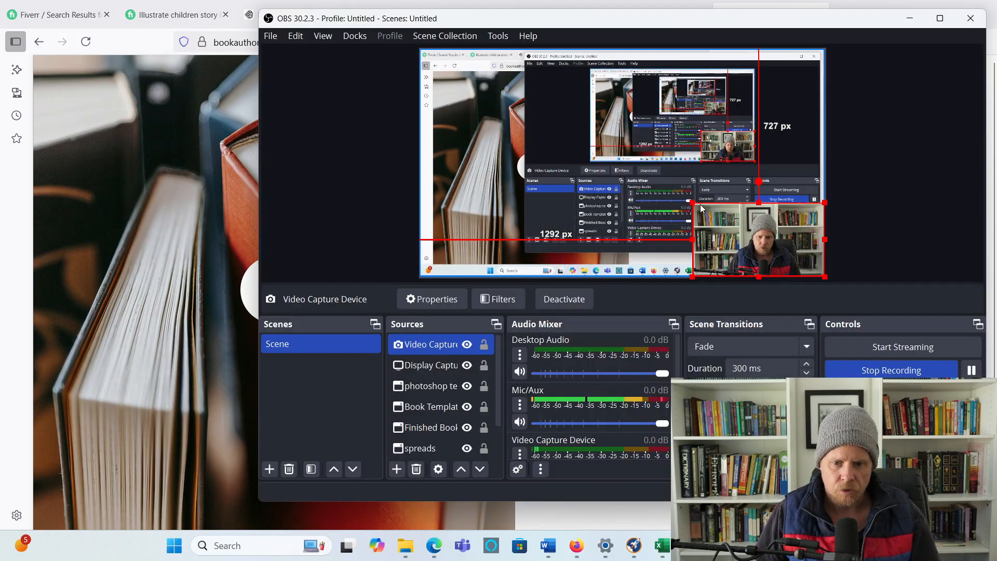